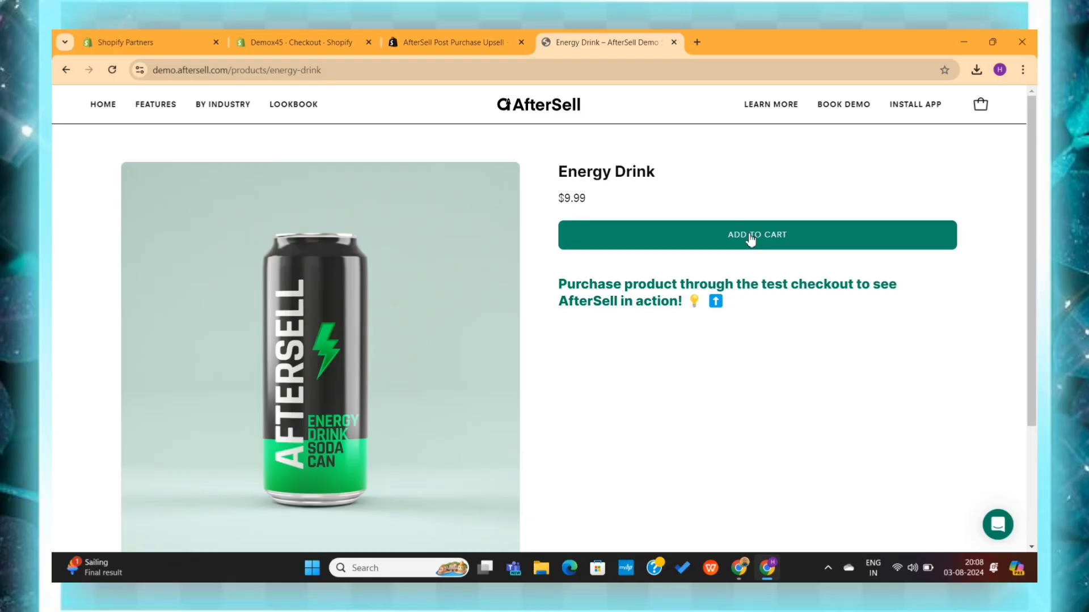
# Step: Leave the demo store's Energy Drink cart intro for the Shopify admin home page
pyautogui.click(752, 238)
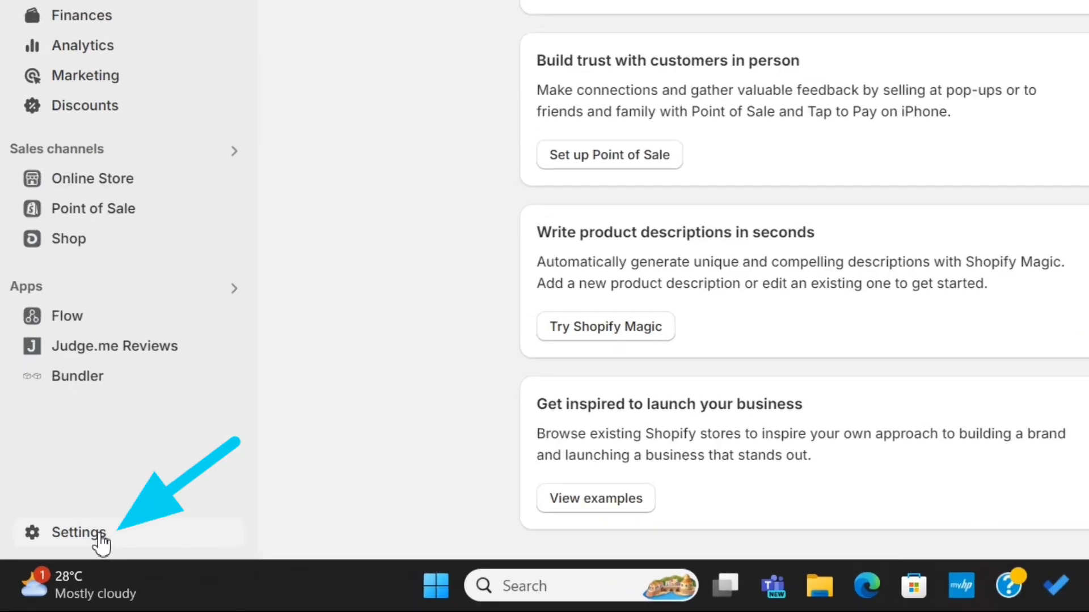
# Step: Go to Settings > Payments and scroll down to the Manual payment methods section
pyautogui.click(101, 536)
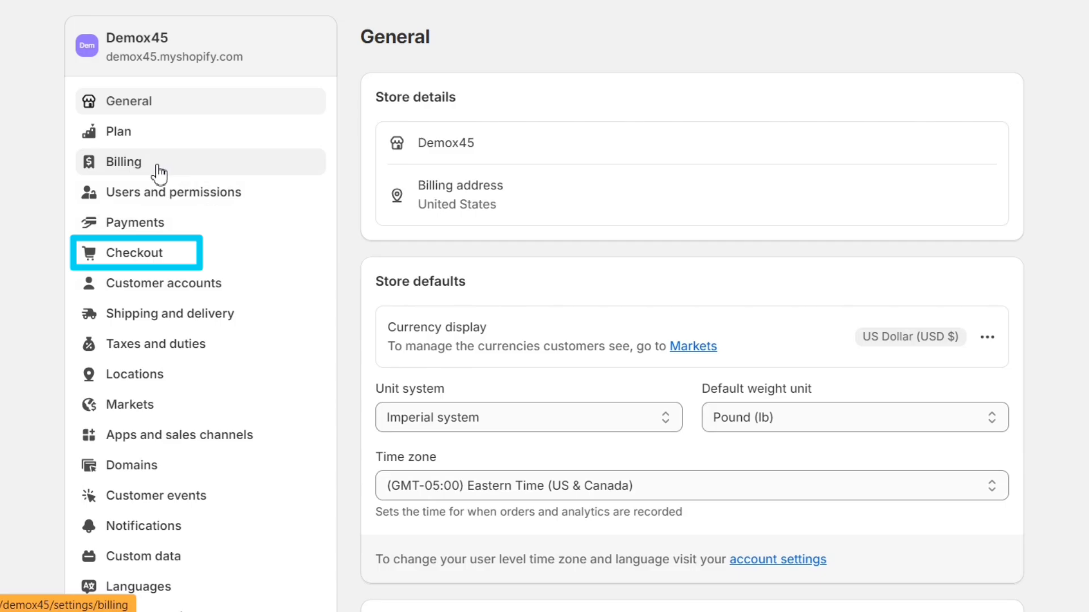
pyautogui.click(149, 223)
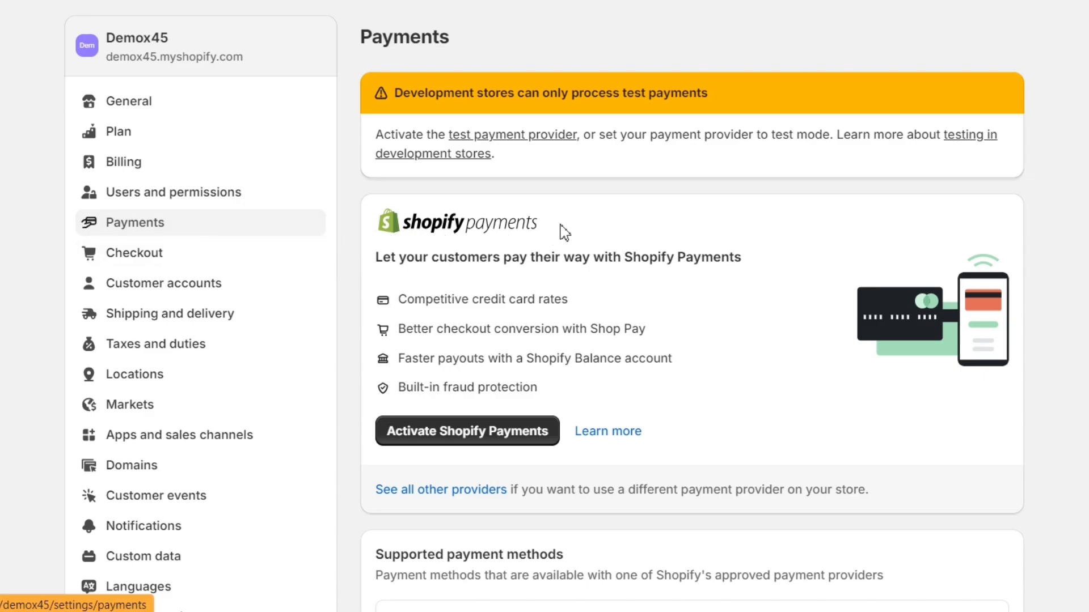
pyautogui.moveTo(564, 232); pyautogui.dragTo(370, 211)
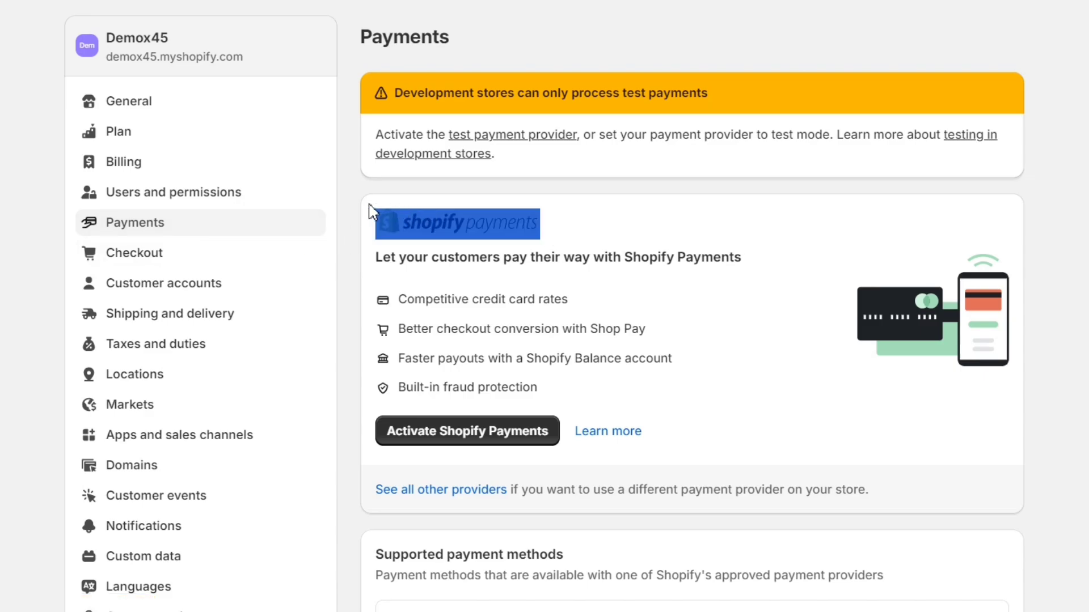
pyautogui.click(660, 242)
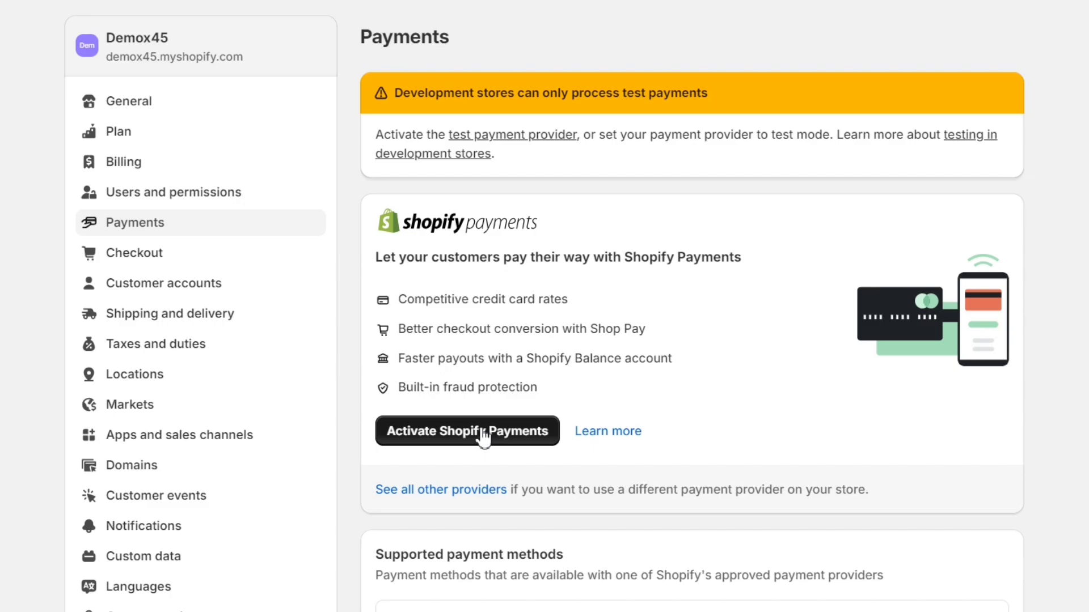
pyautogui.scroll(-3, 483, 436)
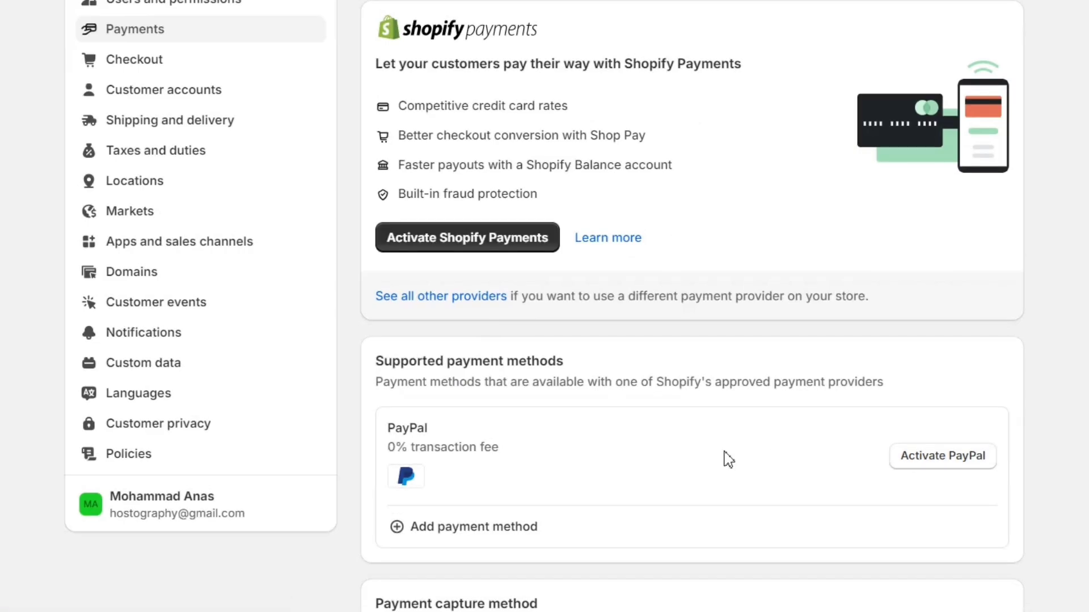
pyautogui.scroll(-6, 723, 457)
pyautogui.scroll(-3, 728, 460)
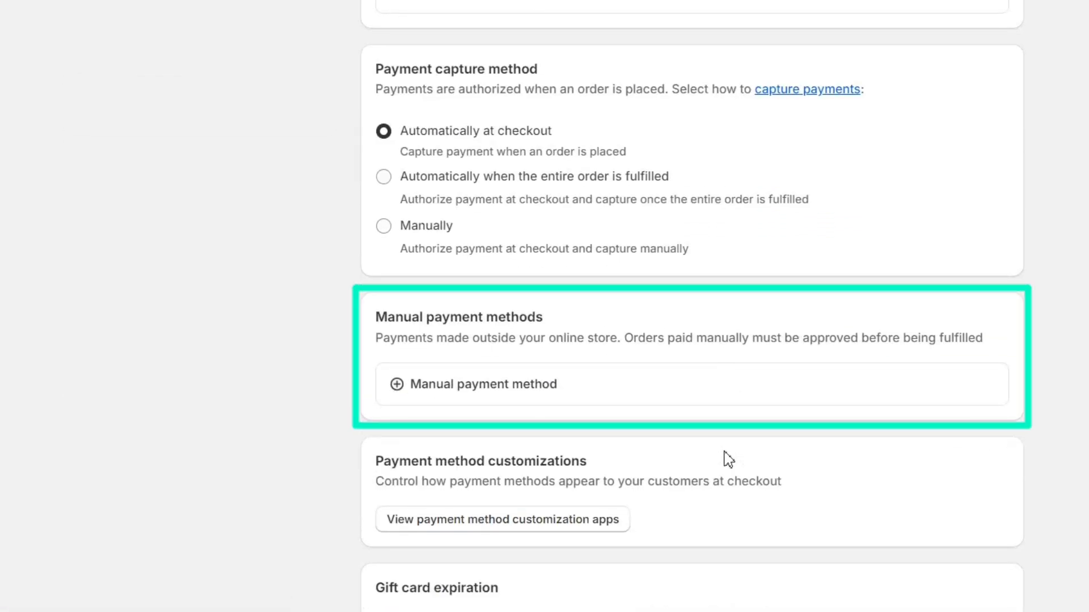
# Step: Add Cash on Delivery (COD) from the manual payment methods list and activate it
pyautogui.click(538, 387)
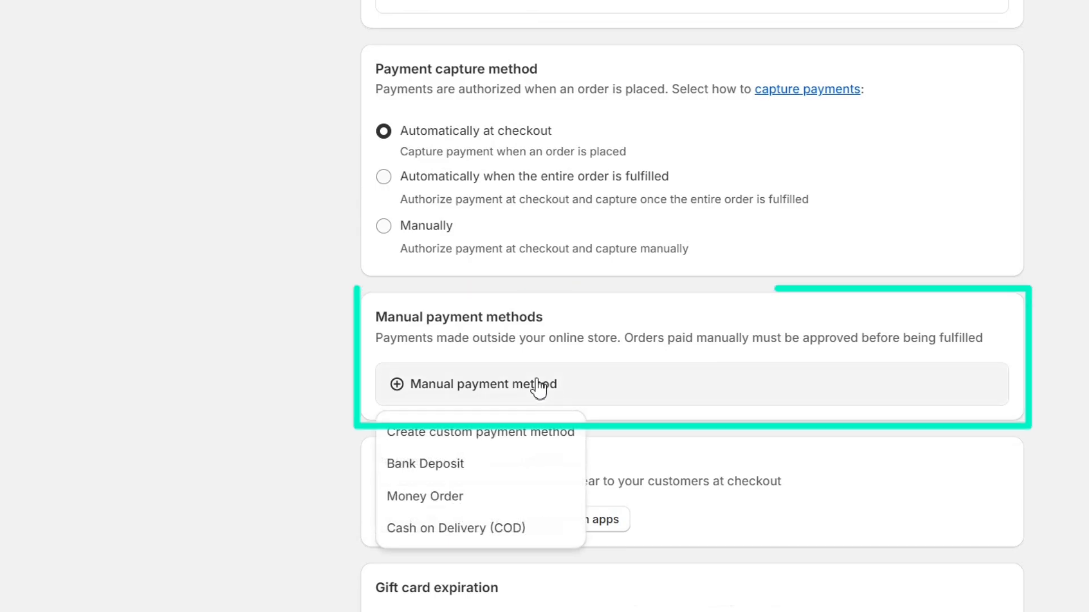
pyautogui.click(465, 528)
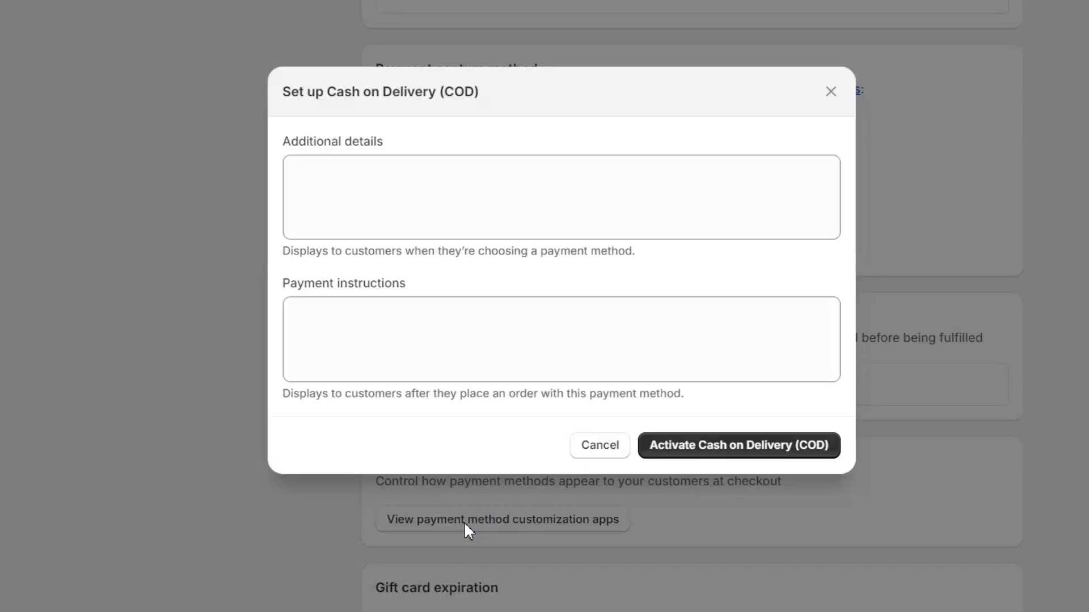
pyautogui.click(710, 450)
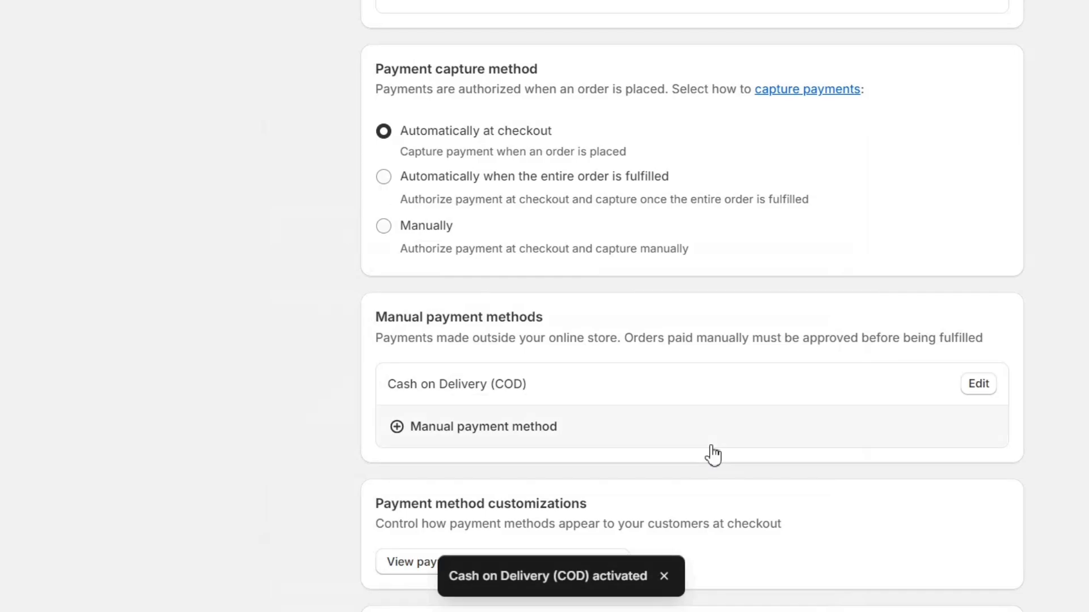
pyautogui.scroll(7, 649, 381)
pyautogui.scroll(6, 652, 386)
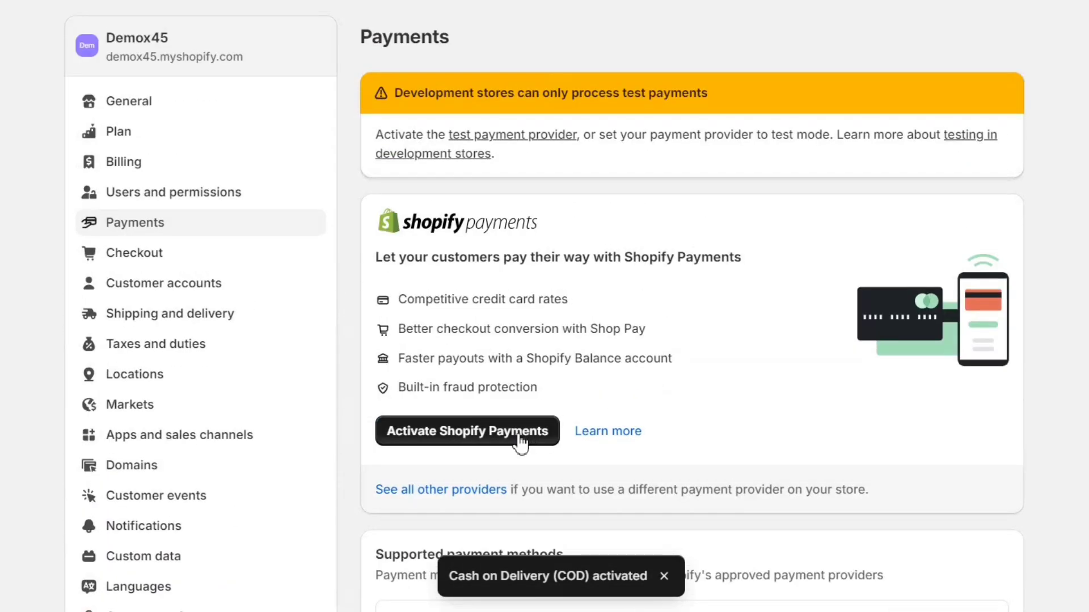
# Step: Start Shopify Payments setup past Business type, review the representative form, then go back
pyautogui.click(519, 441)
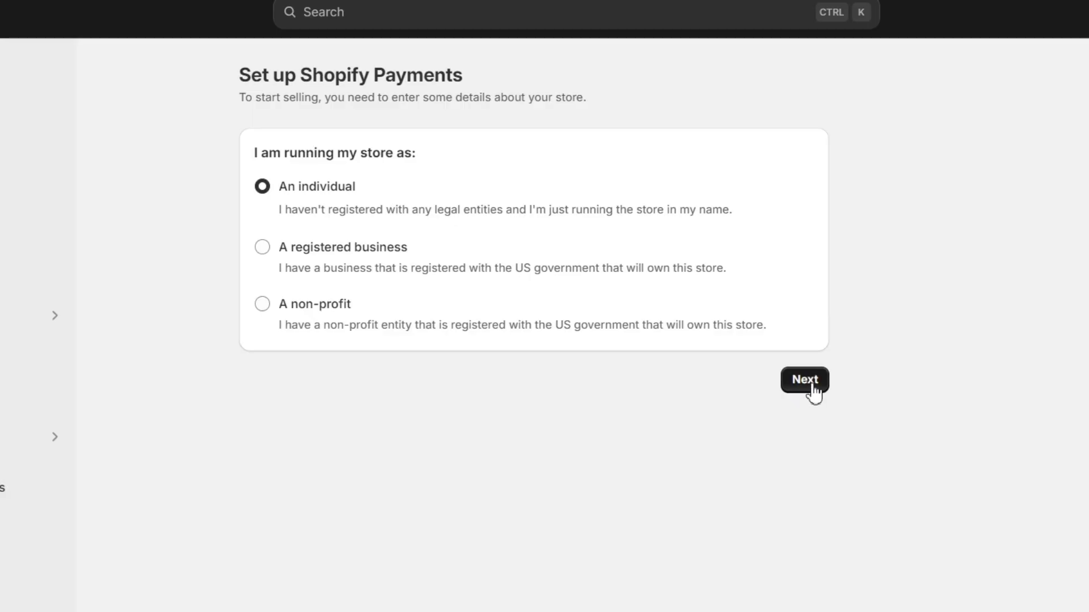
pyautogui.click(811, 383)
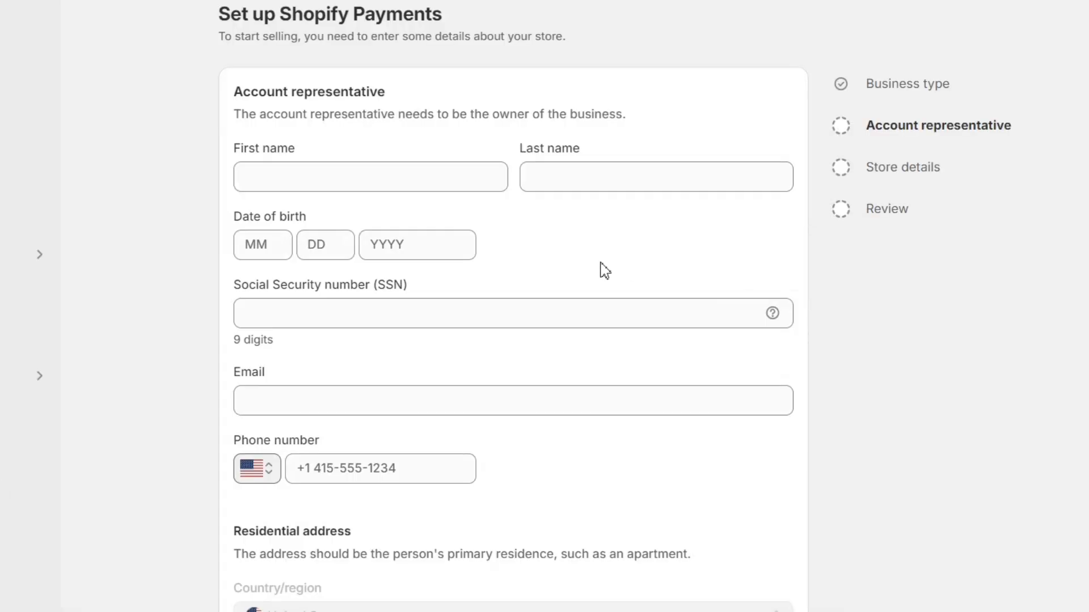
pyautogui.scroll(-7, 605, 271)
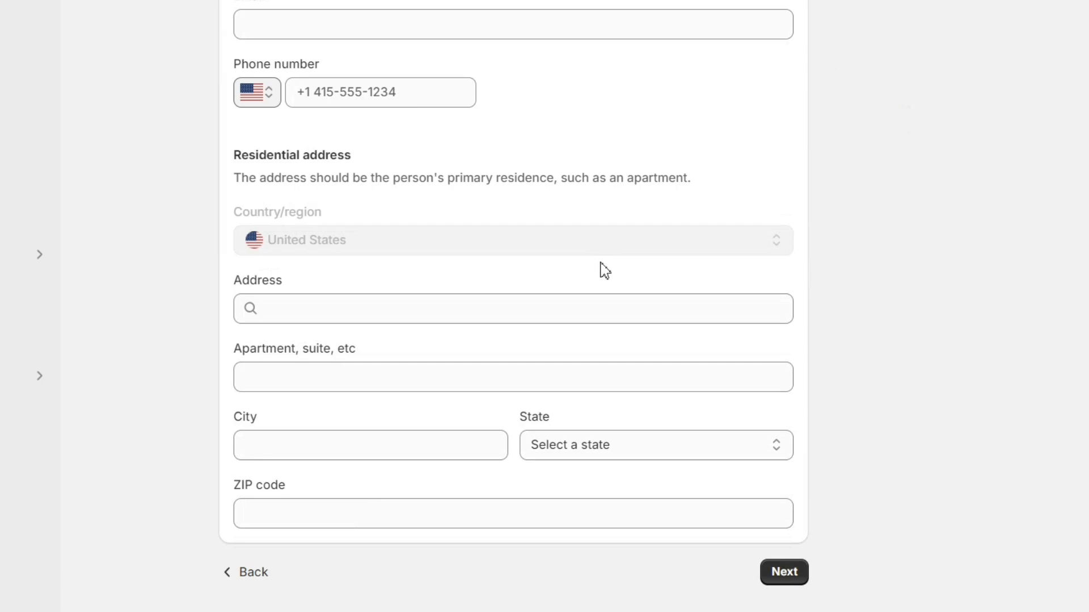
pyautogui.scroll(7, 605, 271)
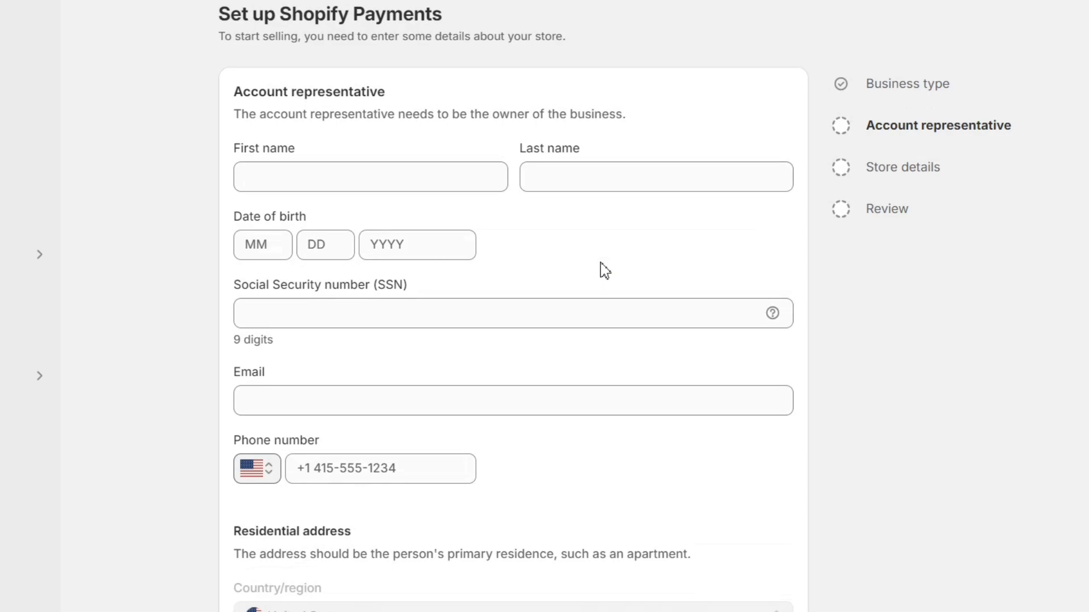
pyautogui.scroll(-7, 604, 270)
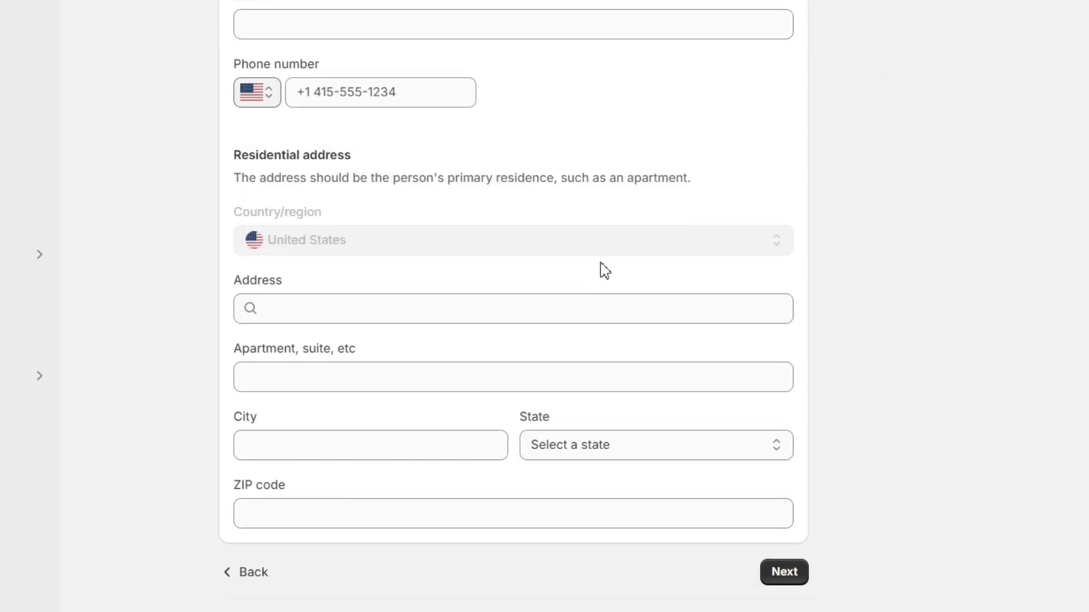
pyautogui.click(254, 571)
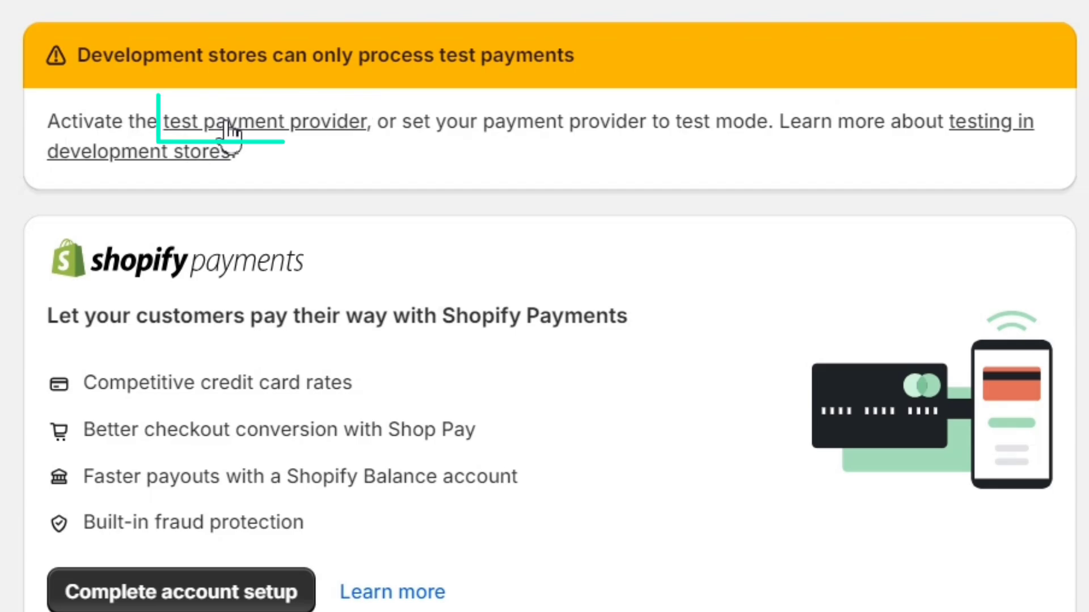
# Step: Activate the (for testing) Bogus Gateway, citing 'In-person selling is not supported' as the deactivation reason
pyautogui.click(230, 130)
pyautogui.click(544, 435)
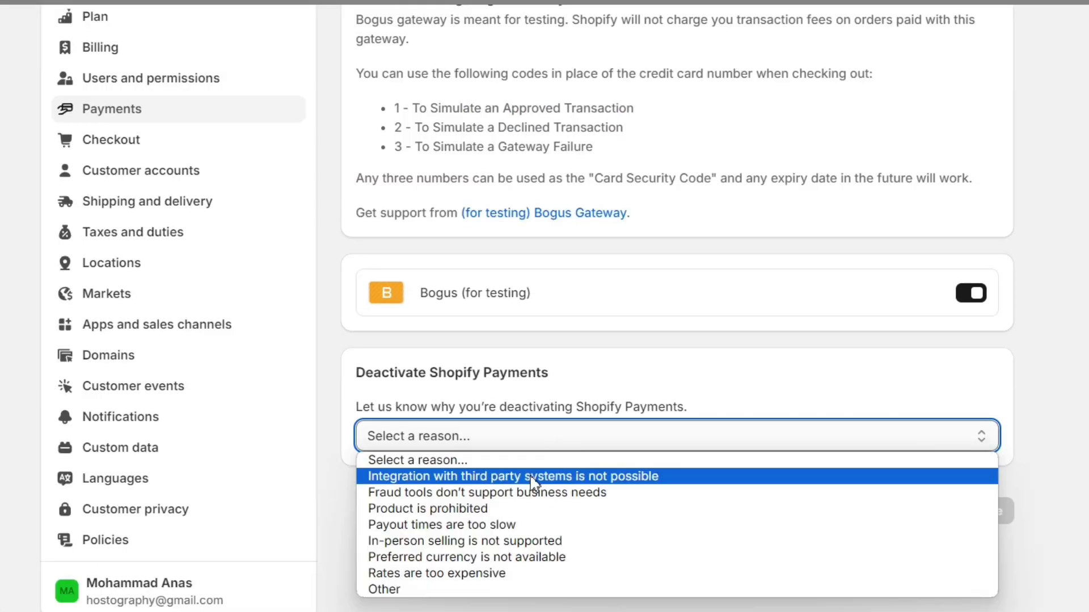
pyautogui.click(533, 541)
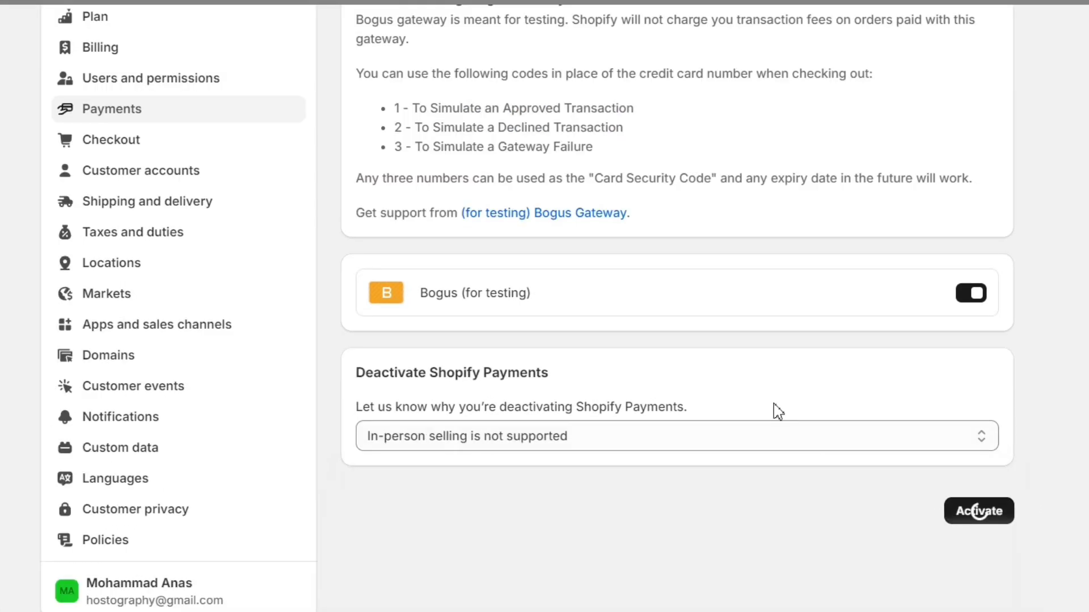
pyautogui.scroll(3, 778, 411)
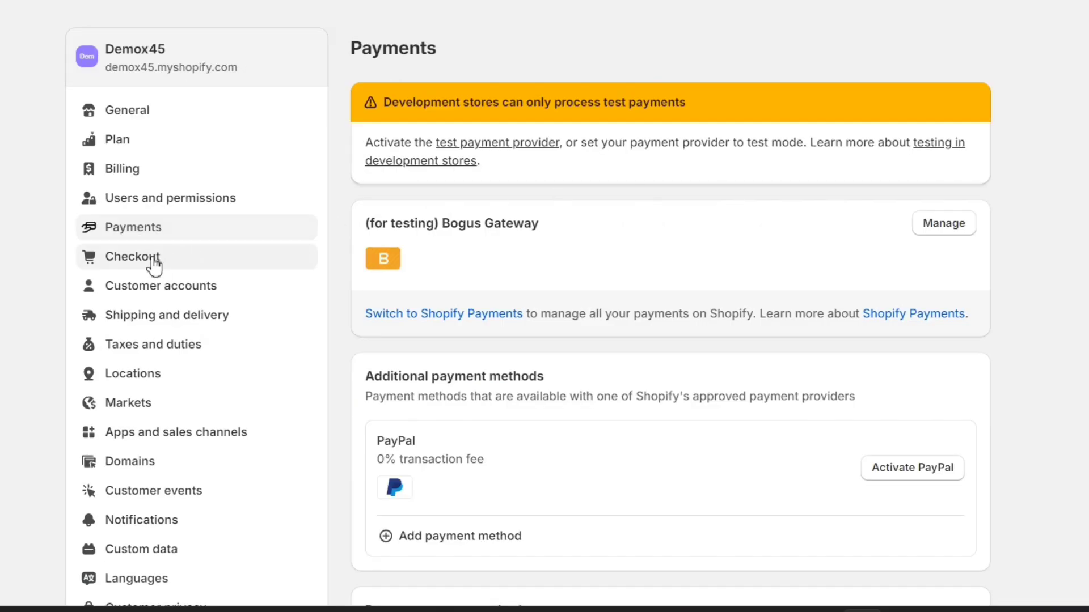
# Step: Open Checkout settings and review the live Demox45 configuration and customer contact options
pyautogui.click(154, 266)
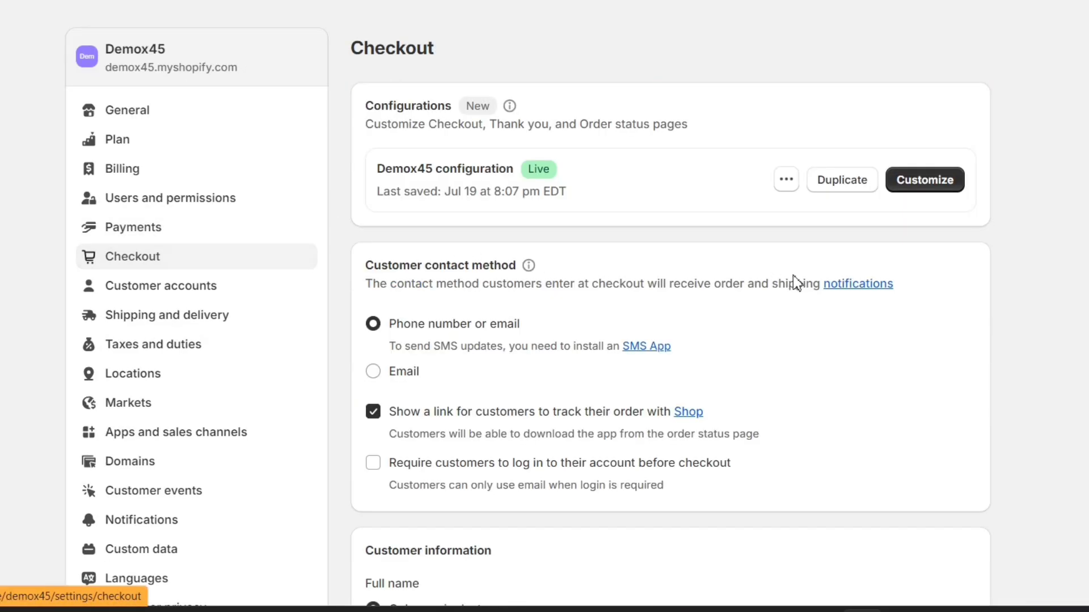
pyautogui.scroll(-20, 853, 436)
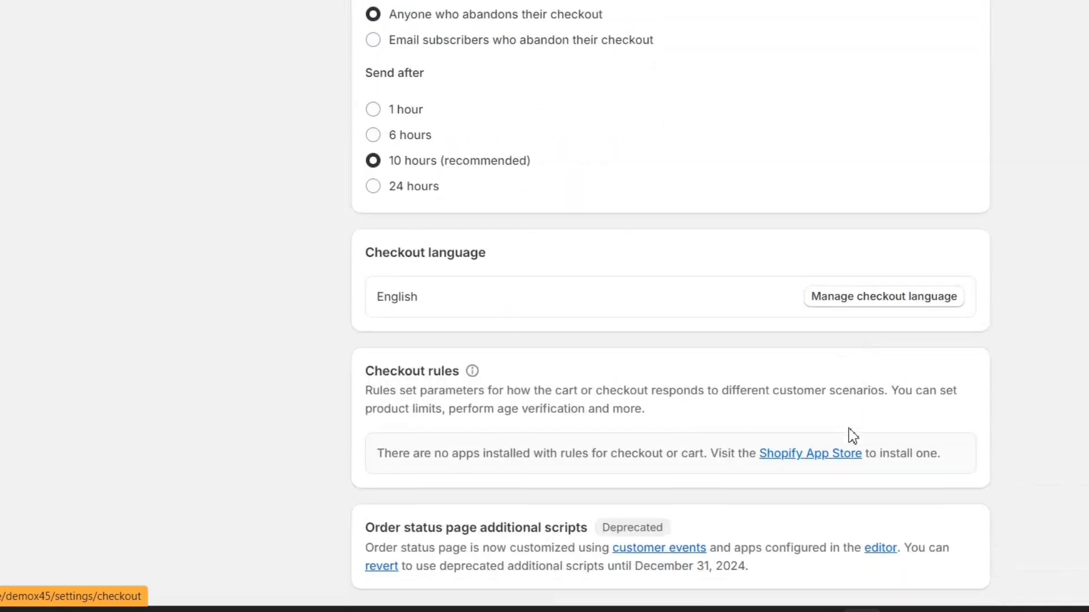
pyautogui.scroll(20, 853, 436)
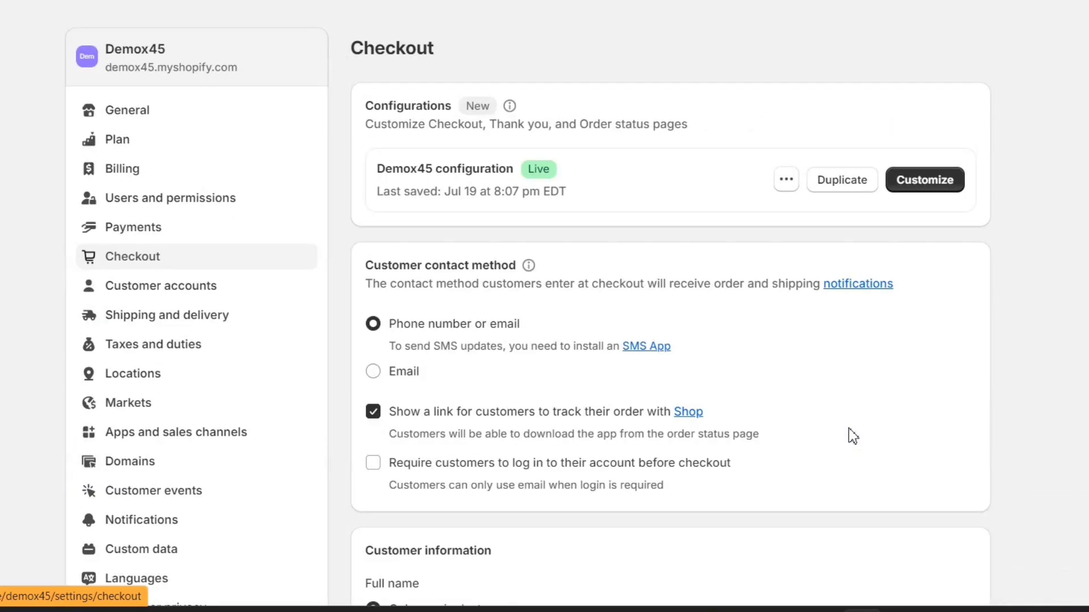
# Step: Open the Demox45 checkout configuration in the editor and reload its preview
pyautogui.click(937, 183)
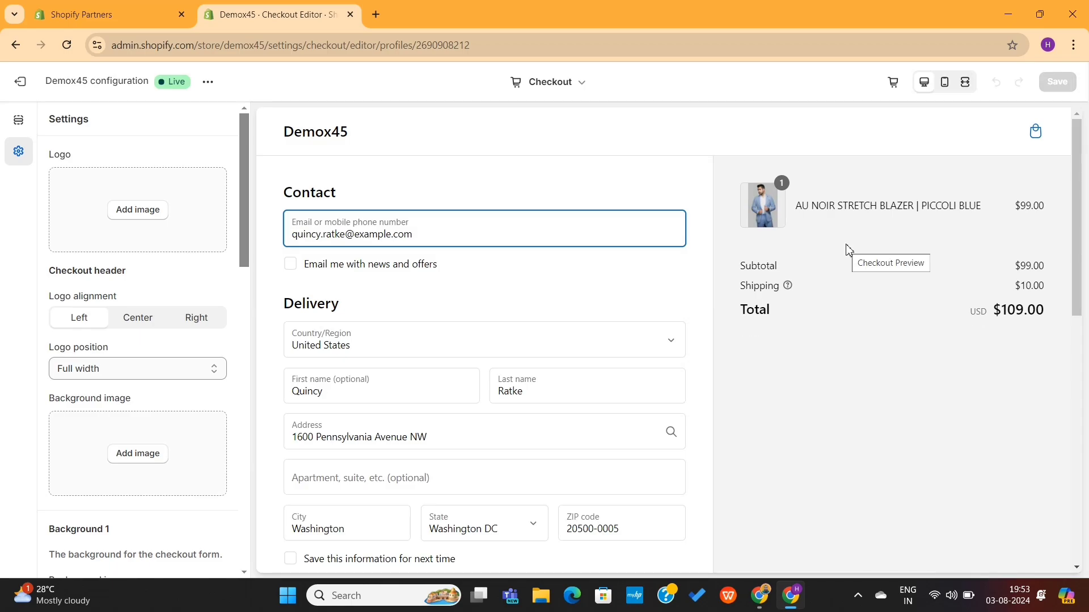
pyautogui.scroll(-10, 706, 293)
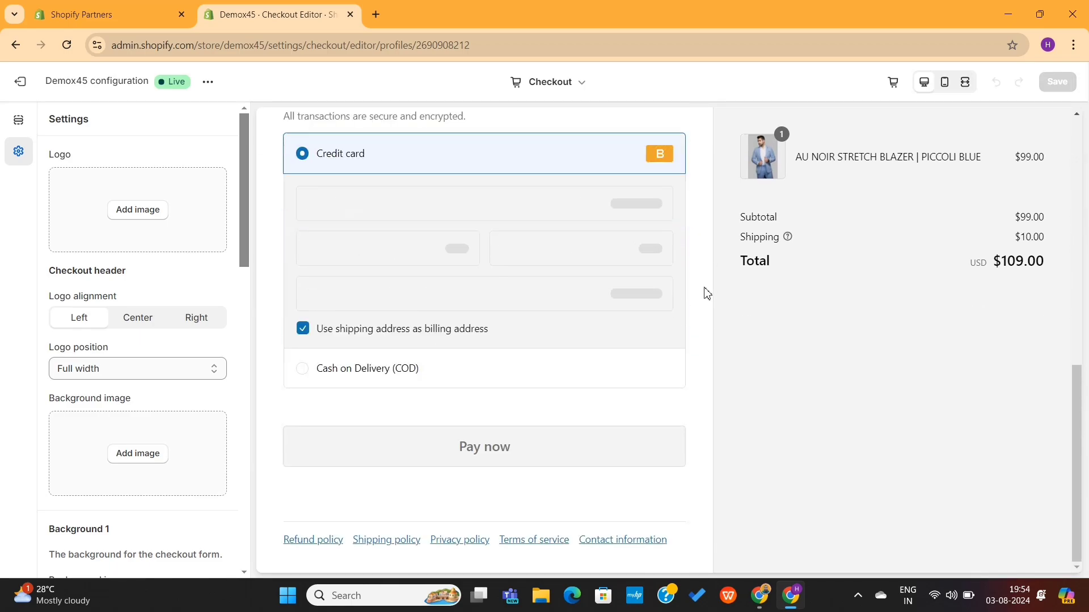
pyautogui.scroll(5, 706, 292)
pyautogui.scroll(6, 706, 293)
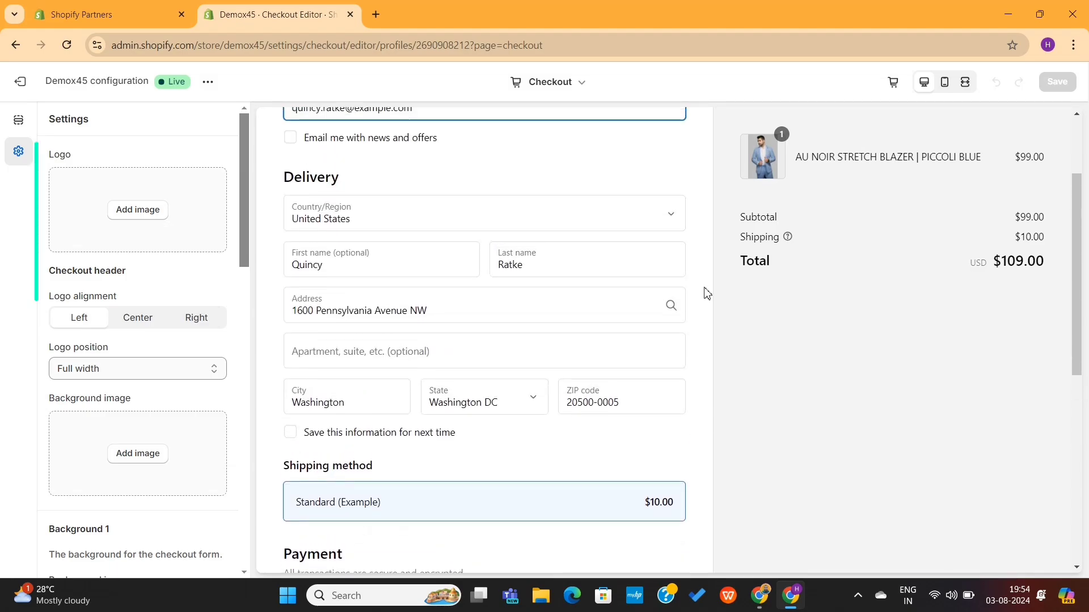
pyautogui.scroll(-10, 706, 292)
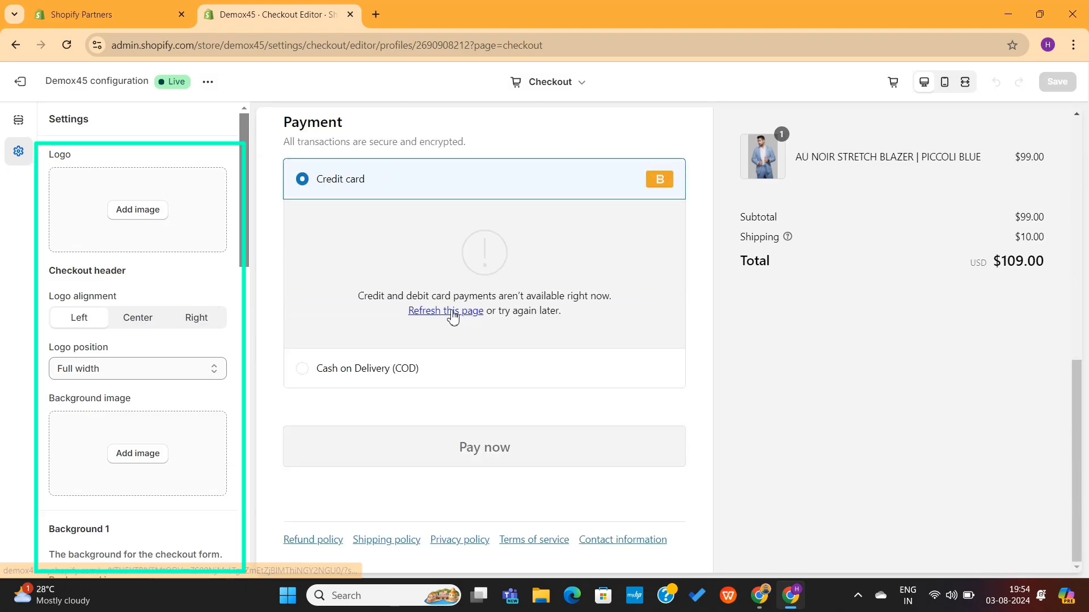
pyautogui.click(482, 310)
pyautogui.scroll(-5, 706, 317)
pyautogui.scroll(-4, 707, 320)
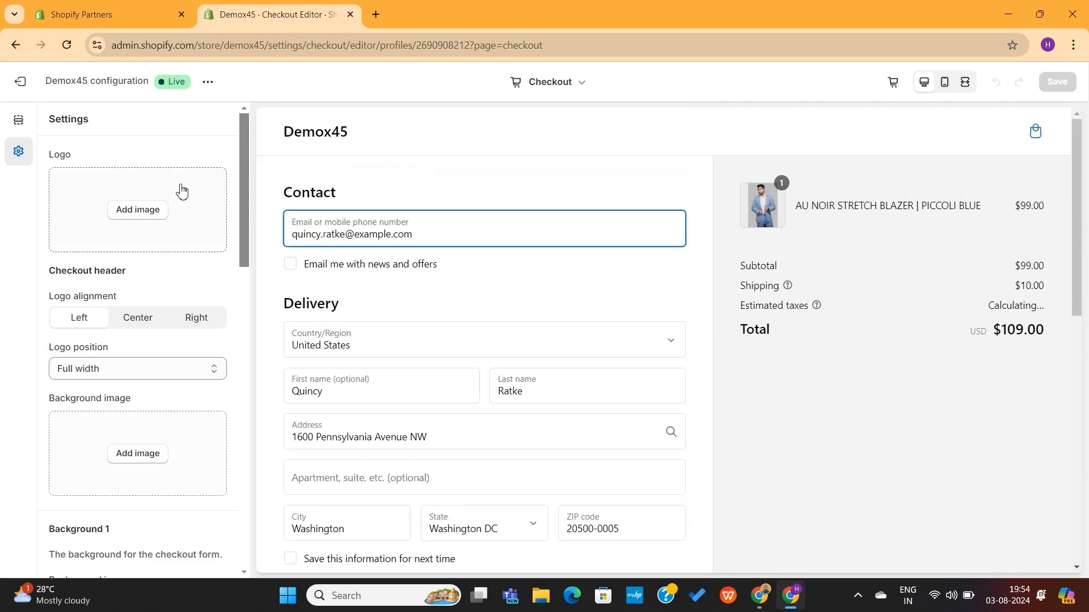
# Step: Choose demo_logo from the store files as the checkout logo
pyautogui.click(140, 211)
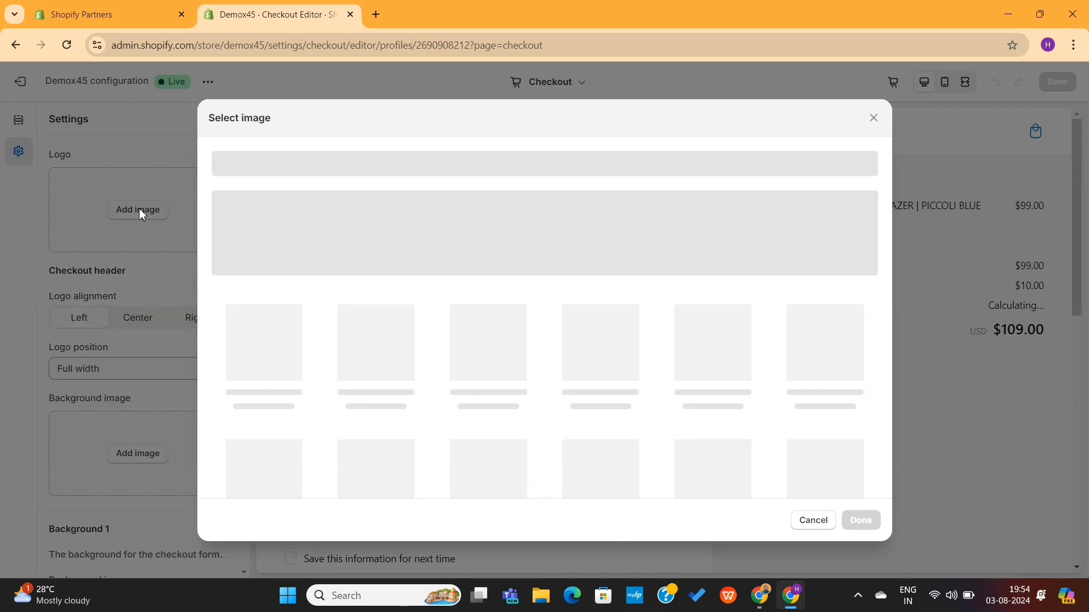
pyautogui.scroll(-2, 440, 360)
pyautogui.click(350, 392)
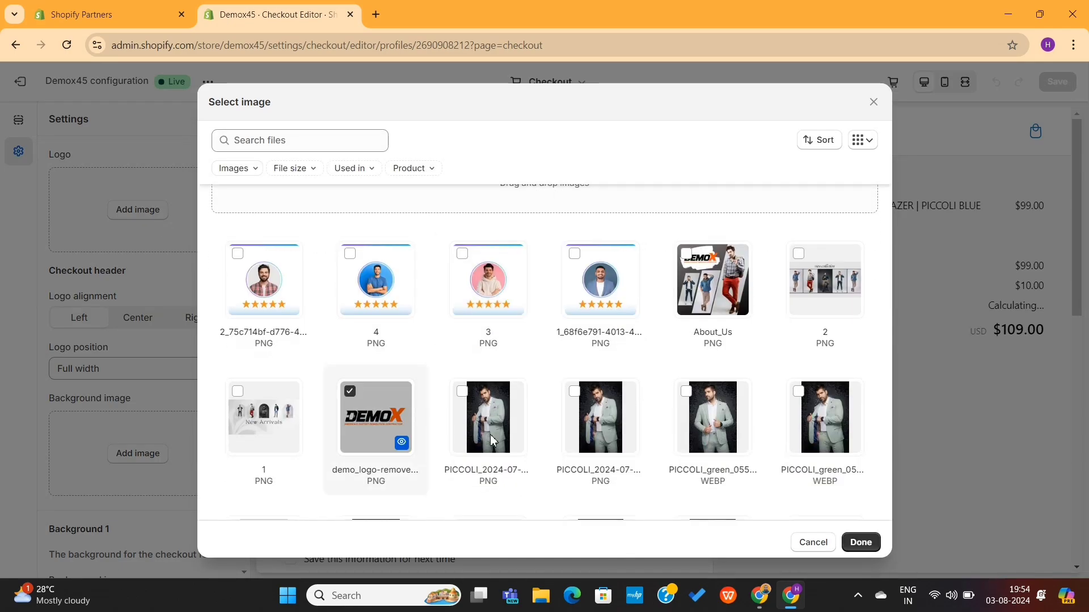
pyautogui.click(860, 543)
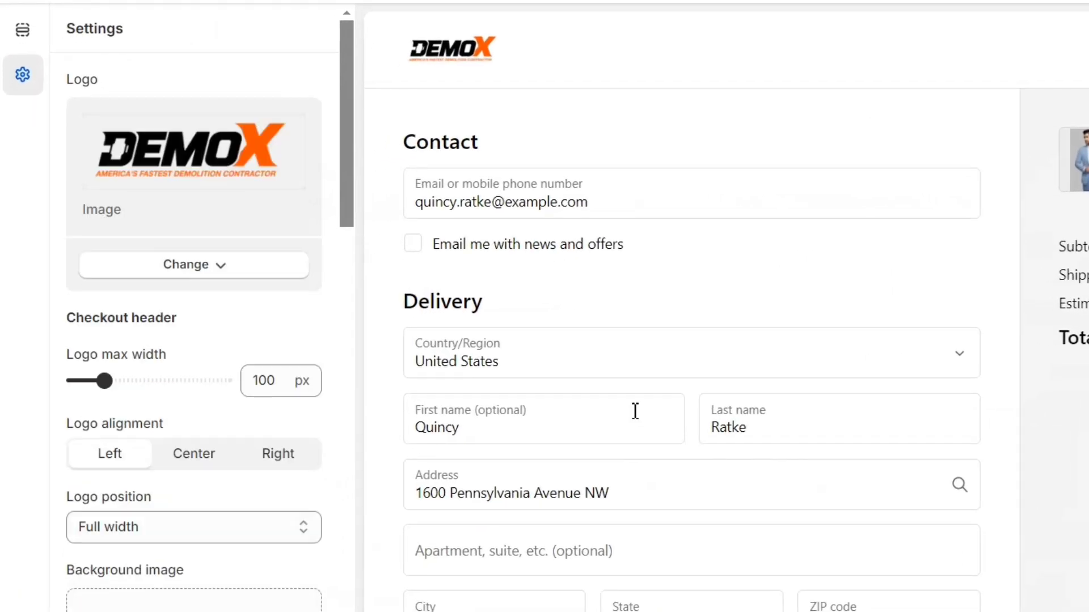
# Step: Widen the header logo to 160 px and left-align it after trying Center and Right
pyautogui.moveTo(104, 381); pyautogui.dragTo(141, 380)
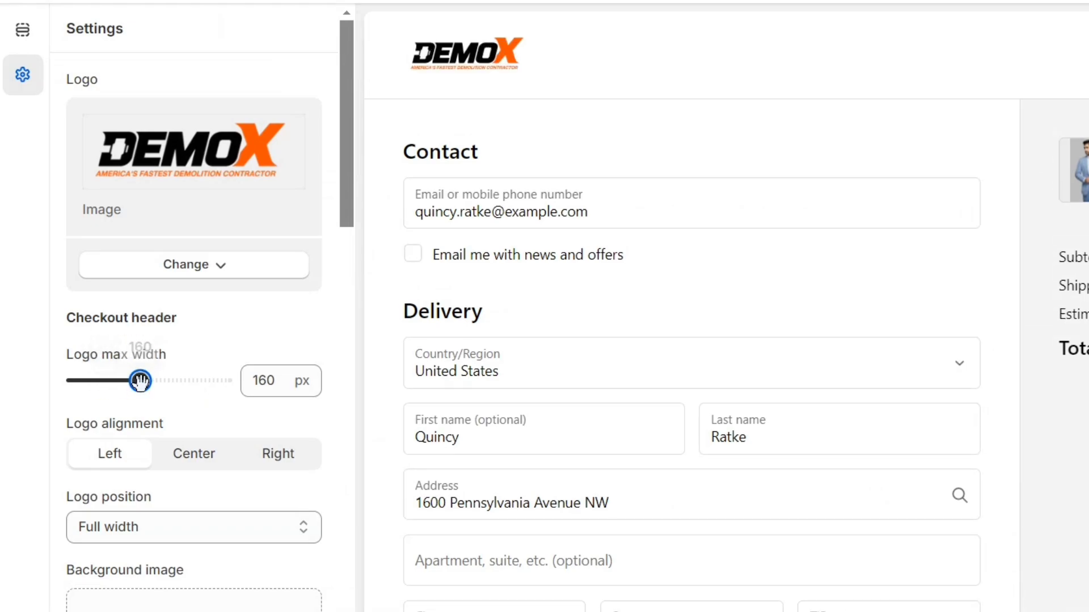
pyautogui.click(187, 456)
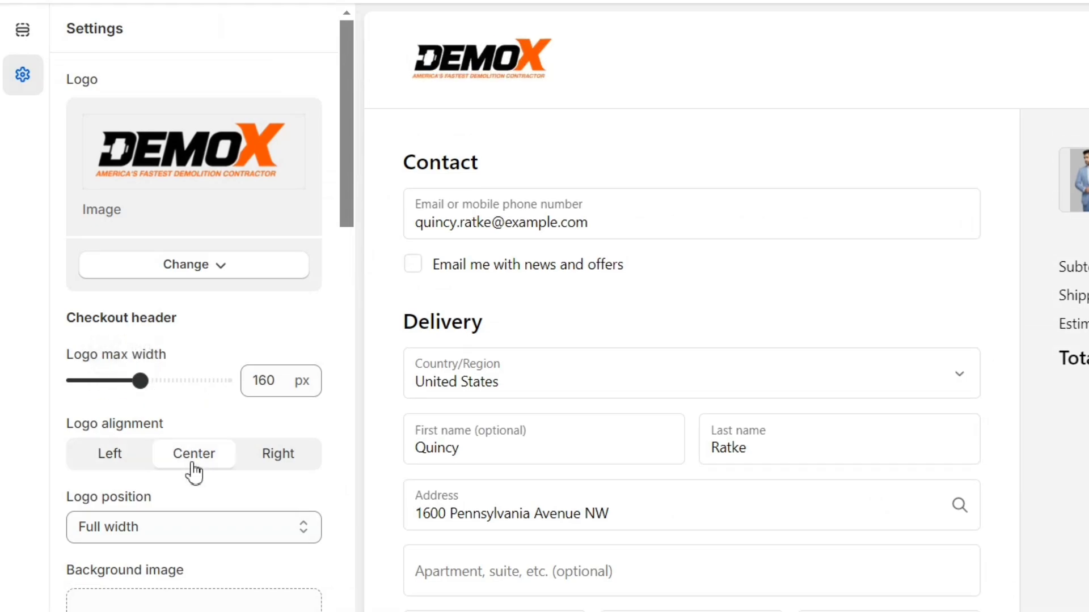
pyautogui.click(284, 460)
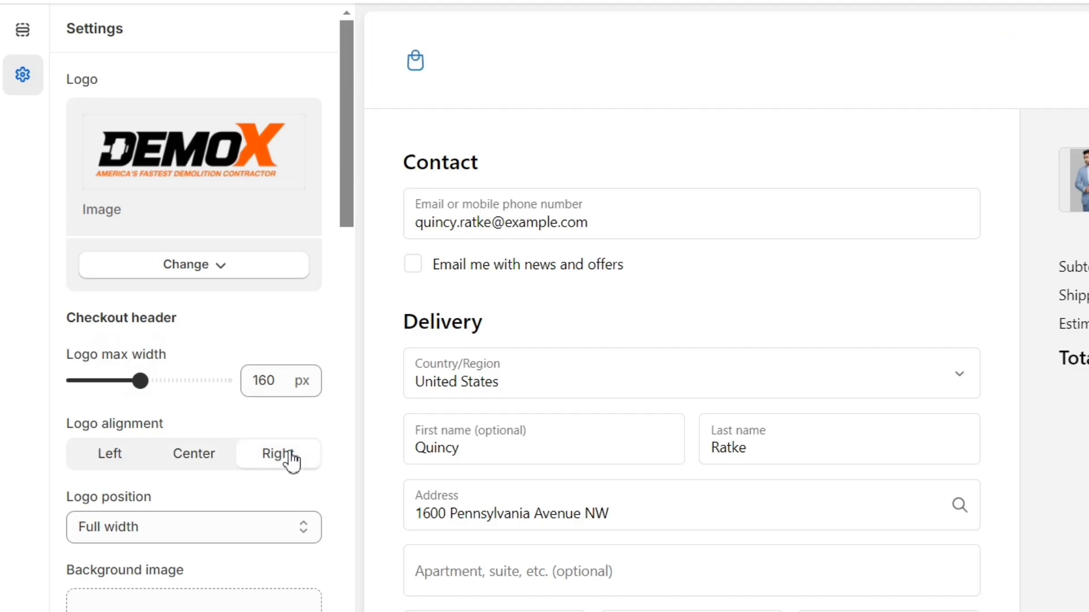
pyautogui.click(225, 459)
pyautogui.click(132, 457)
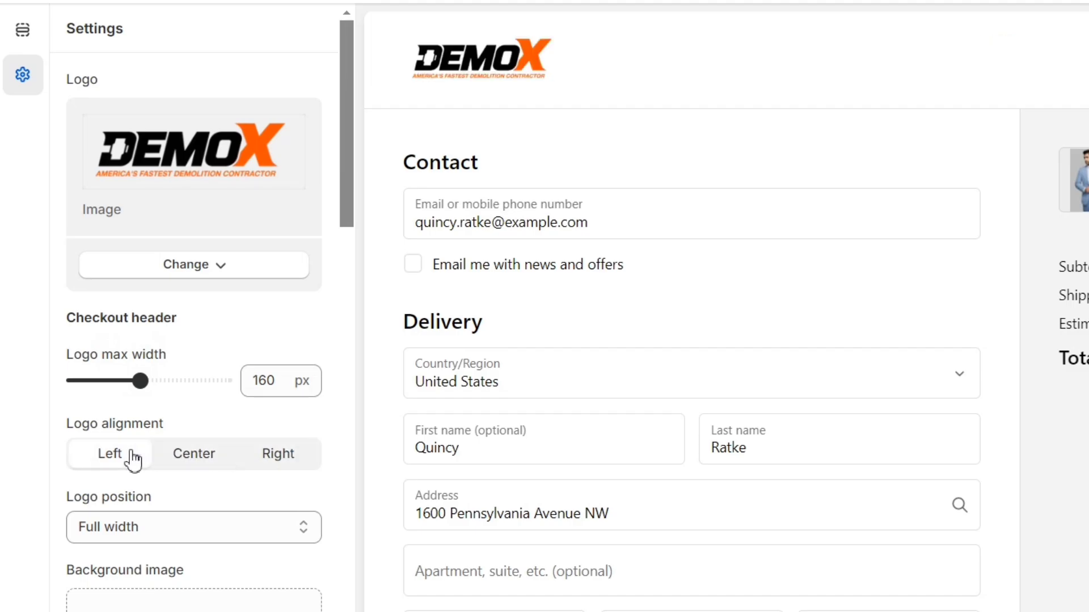
pyautogui.scroll(-5, 238, 437)
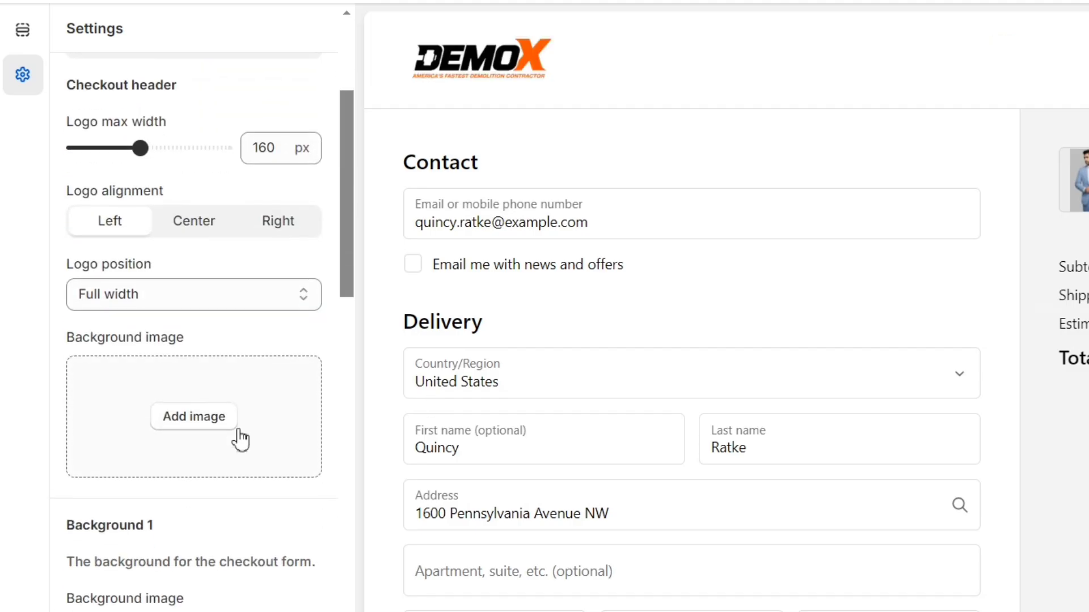
pyautogui.click(206, 366)
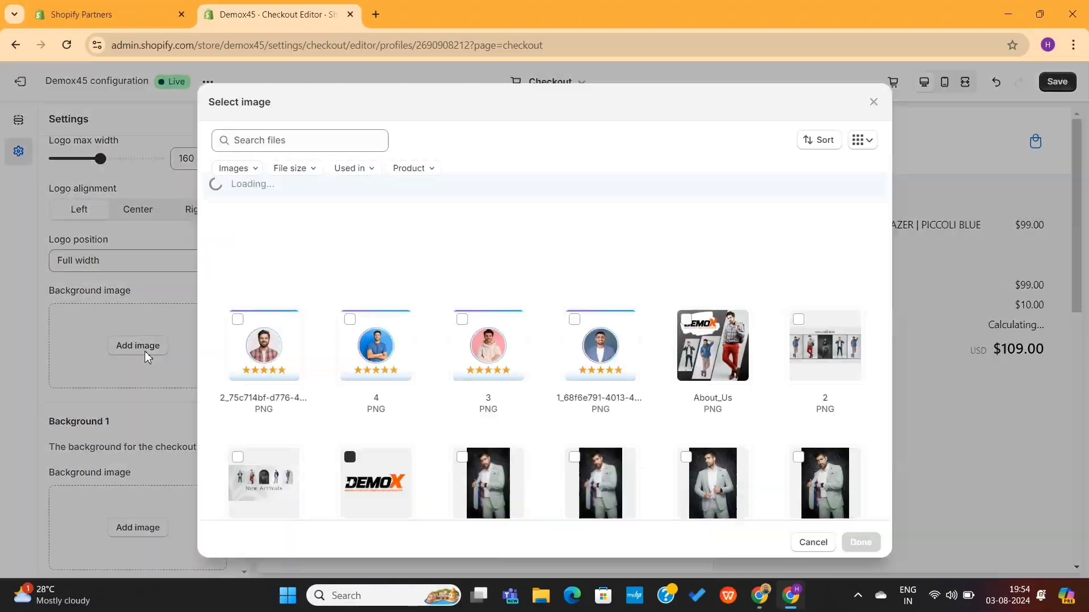
pyautogui.scroll(-3, 512, 420)
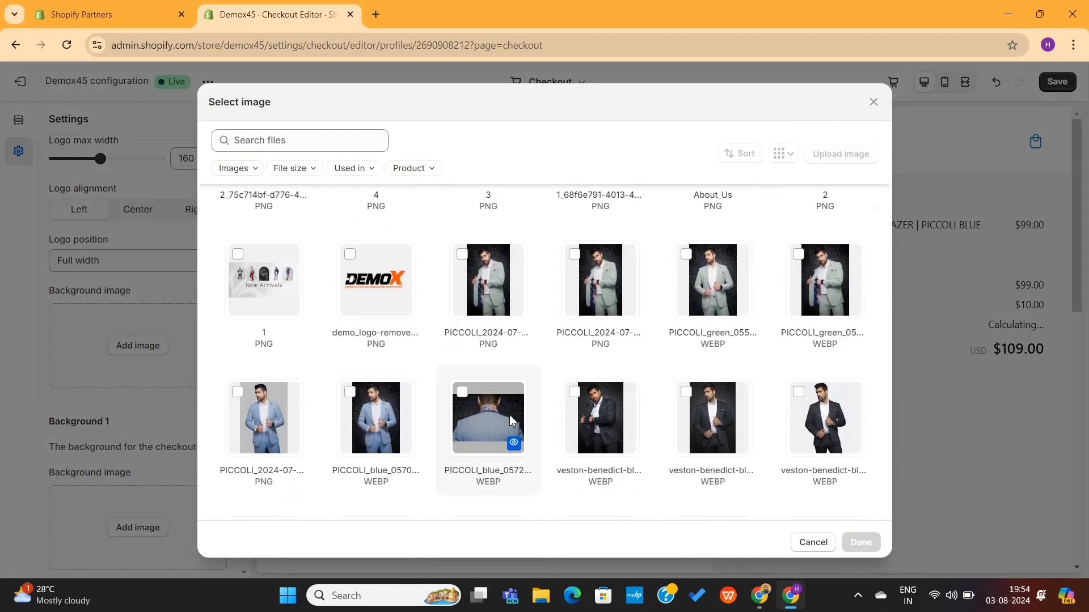
pyautogui.scroll(-2, 512, 421)
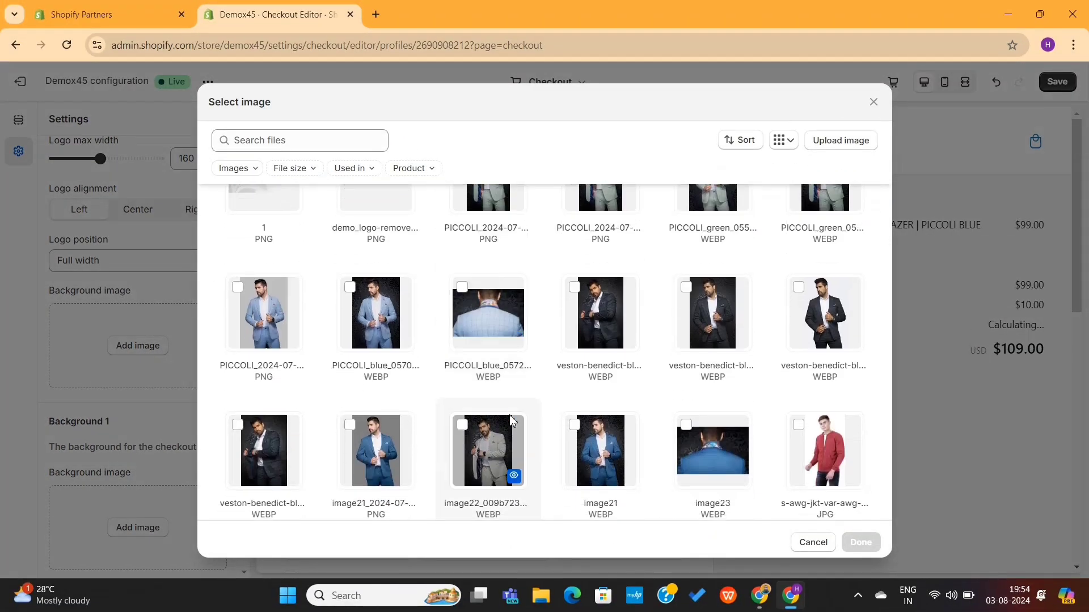
pyautogui.scroll(-12, 512, 420)
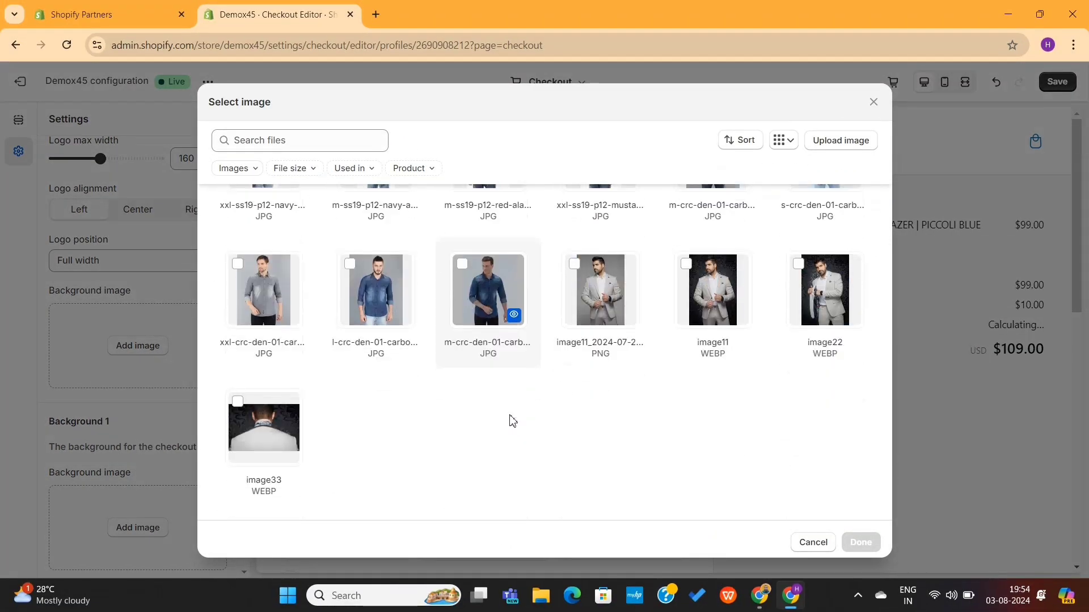
pyautogui.scroll(15, 512, 420)
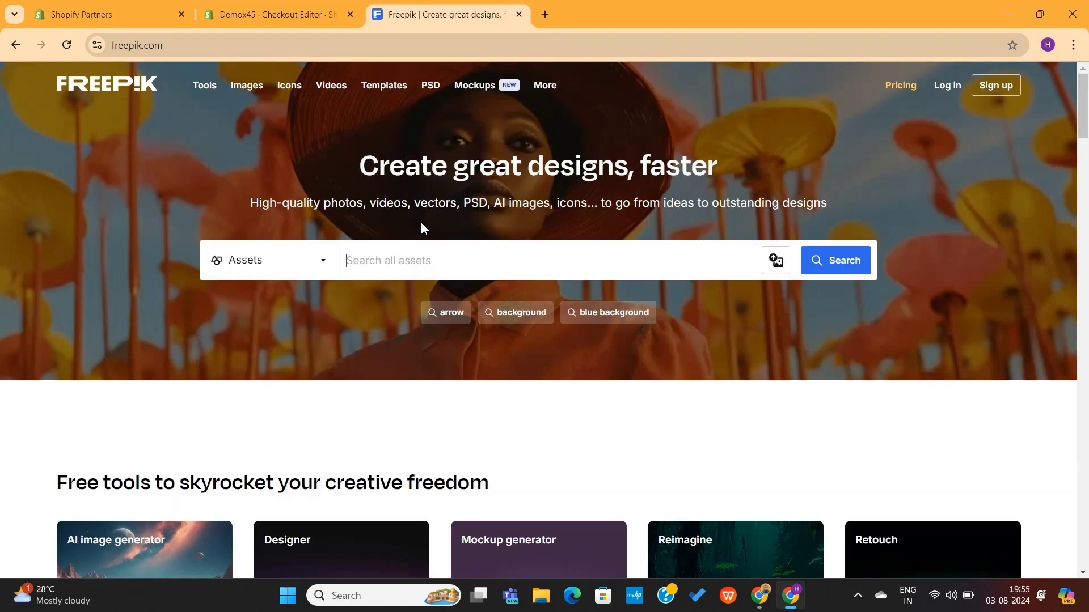
# Step: Download the Blue abstract gradient wave wallpaper from Freepik and begin adding it as a Shopify image
pyautogui.scroll(-8, 431, 258)
pyautogui.scroll(8, 430, 258)
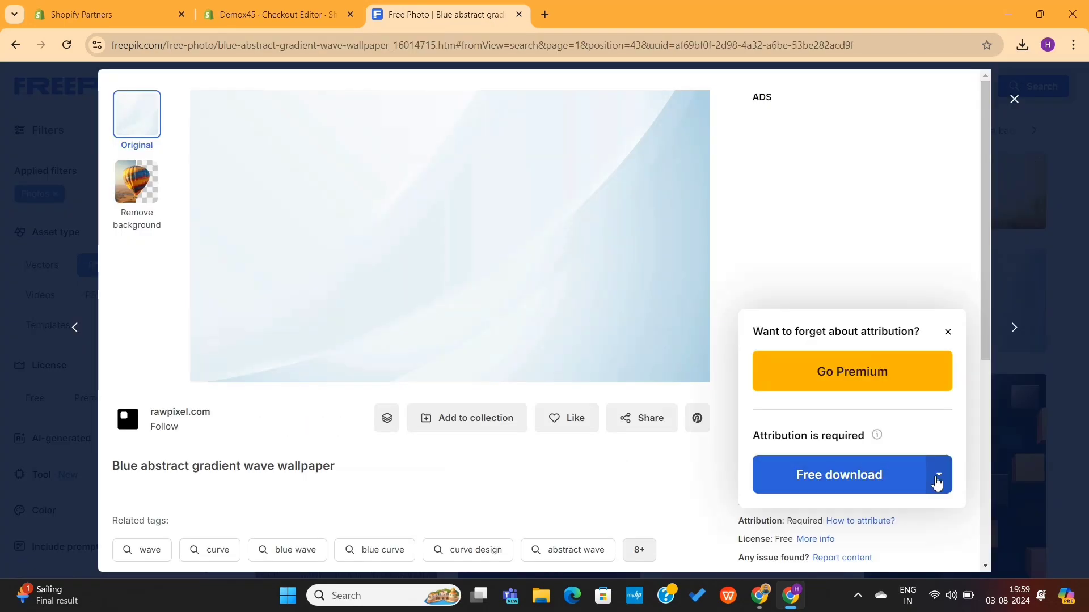
pyautogui.click(941, 480)
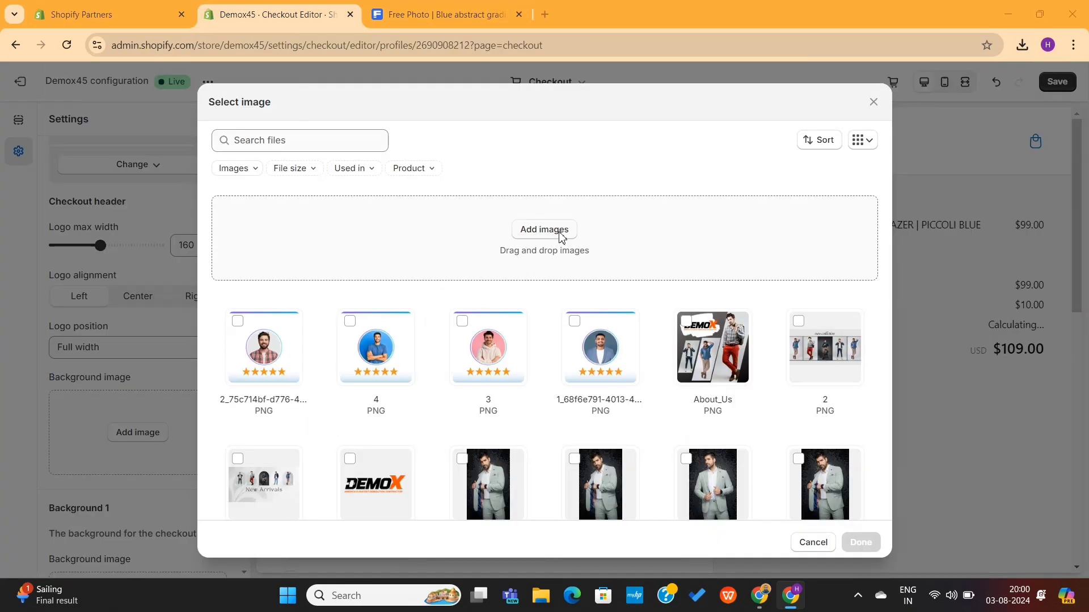
pyautogui.click(559, 236)
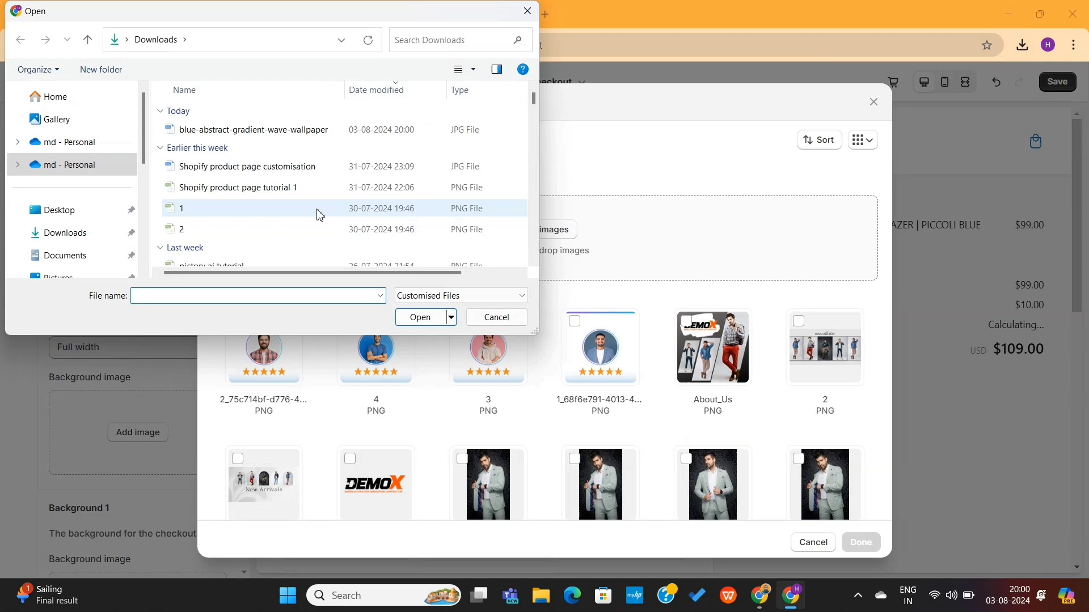
# Step: Upload the wave wallpaper as the header background, then remove it to keep the header white
pyautogui.doubleClick(271, 136)
pyautogui.click(860, 541)
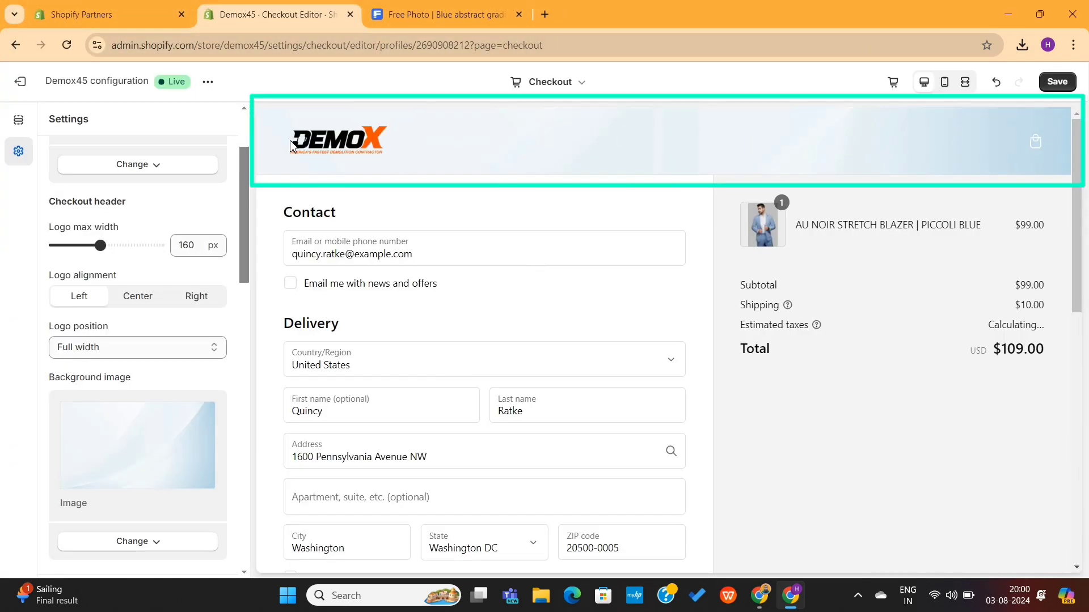
pyautogui.scroll(-2, 141, 448)
pyautogui.click(140, 447)
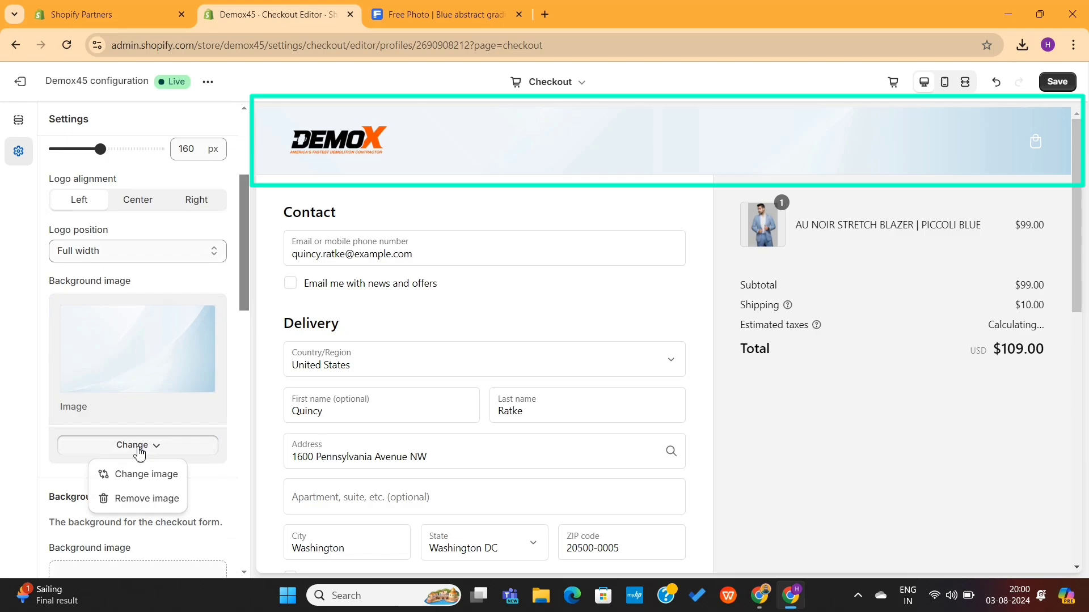
pyautogui.click(145, 503)
pyautogui.scroll(-3, 171, 397)
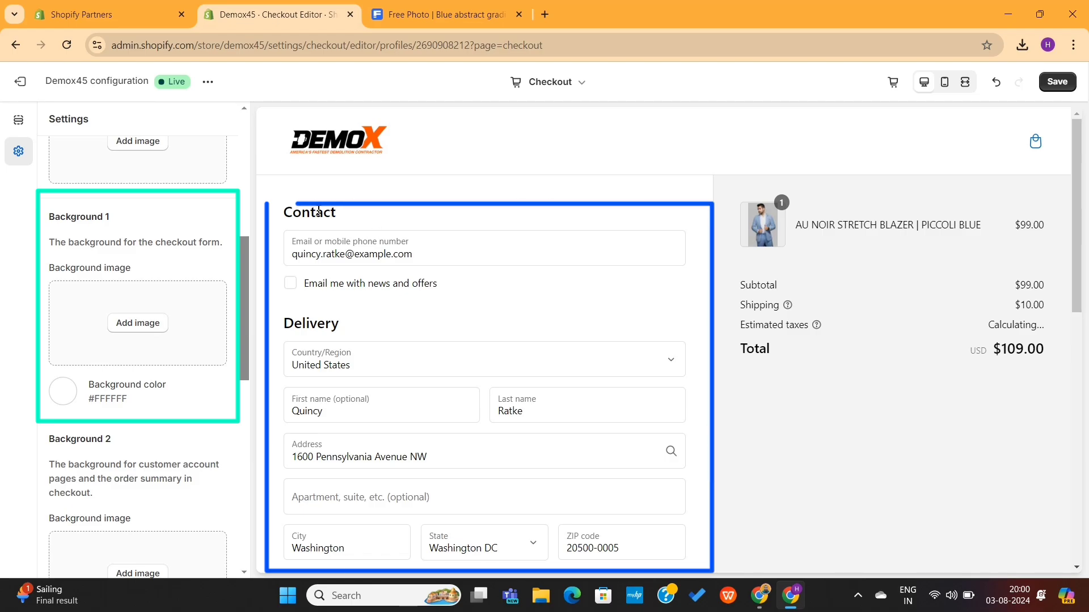
# Step: Set the blue gradient wallpaper as the checkout form's Background 1 image
pyautogui.moveTo(396, 218); pyautogui.dragTo(294, 219)
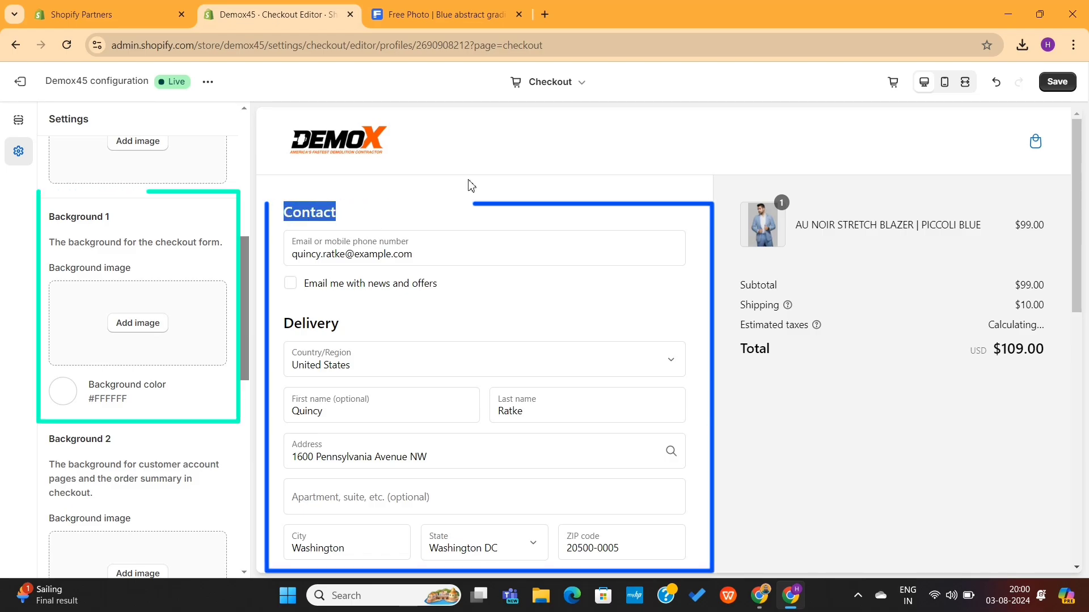
pyautogui.click(138, 323)
pyautogui.click(264, 347)
pyautogui.click(859, 544)
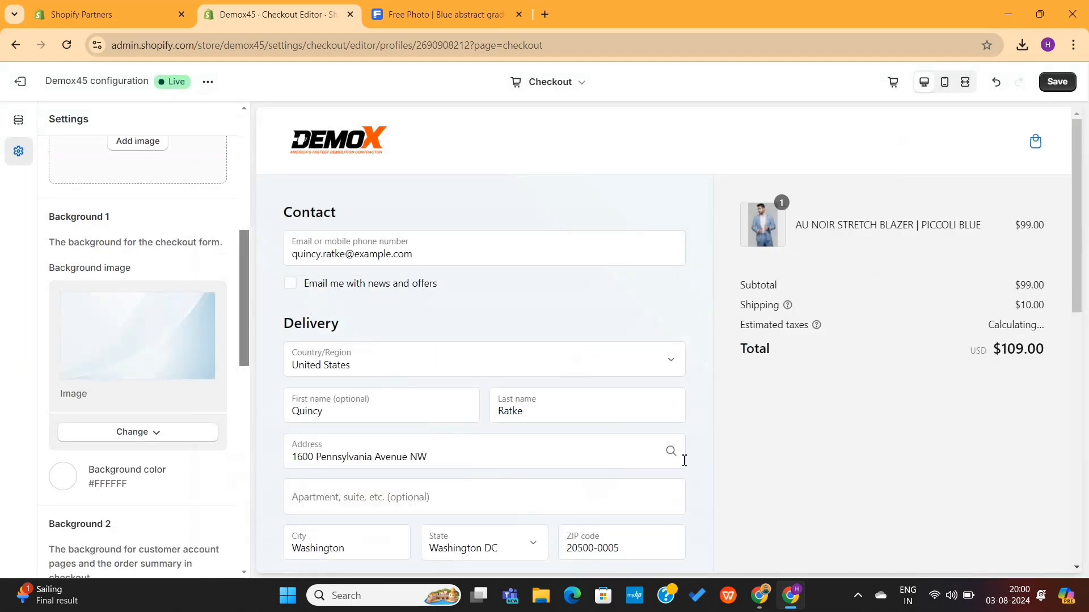
pyautogui.scroll(-10, 585, 434)
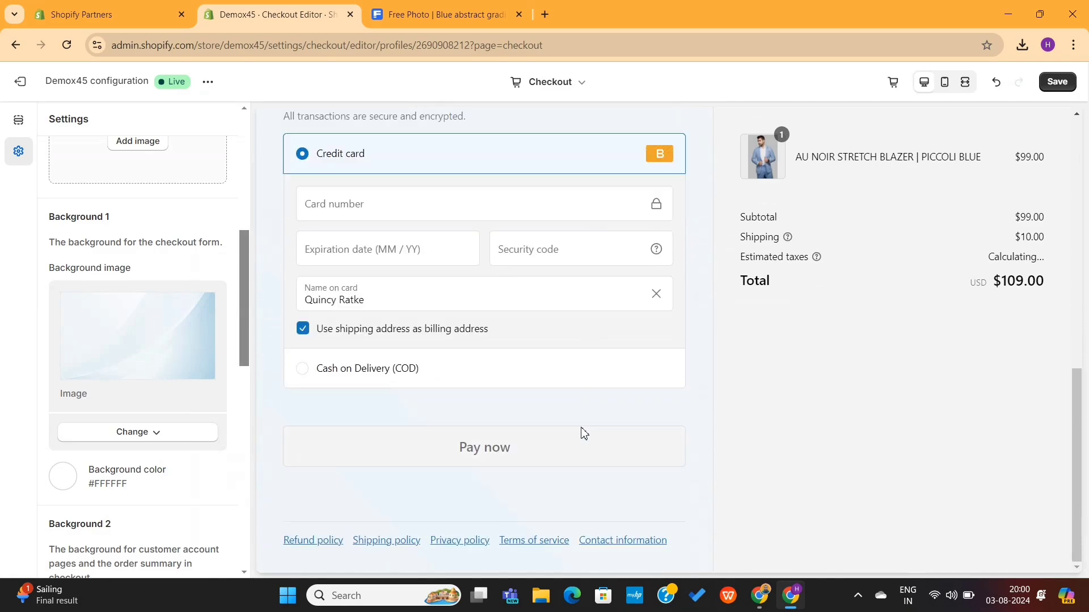
pyautogui.scroll(10, 584, 434)
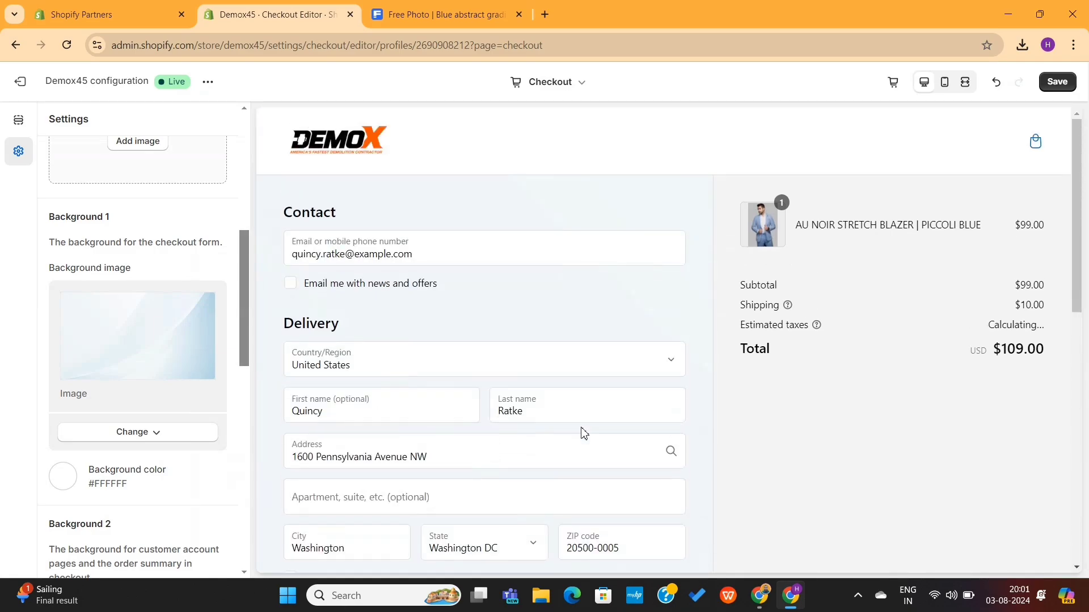
# Step: Change the form background colour from red FF0000 to light grey
pyautogui.click(73, 481)
pyautogui.write('FF0000')
pyautogui.moveTo(125, 230)
pyautogui.mouseDown()
pyautogui.moveTo(92, 236)
pyautogui.moveTo(66, 285)
pyautogui.moveTo(77, 282)
pyautogui.moveTo(70, 240)
pyautogui.mouseUp()
# Step: Keep the form background at #D7D7D7 and give the order summary the blue gradient image
pyautogui.click(139, 448)
pyautogui.scroll(-3, 139, 448)
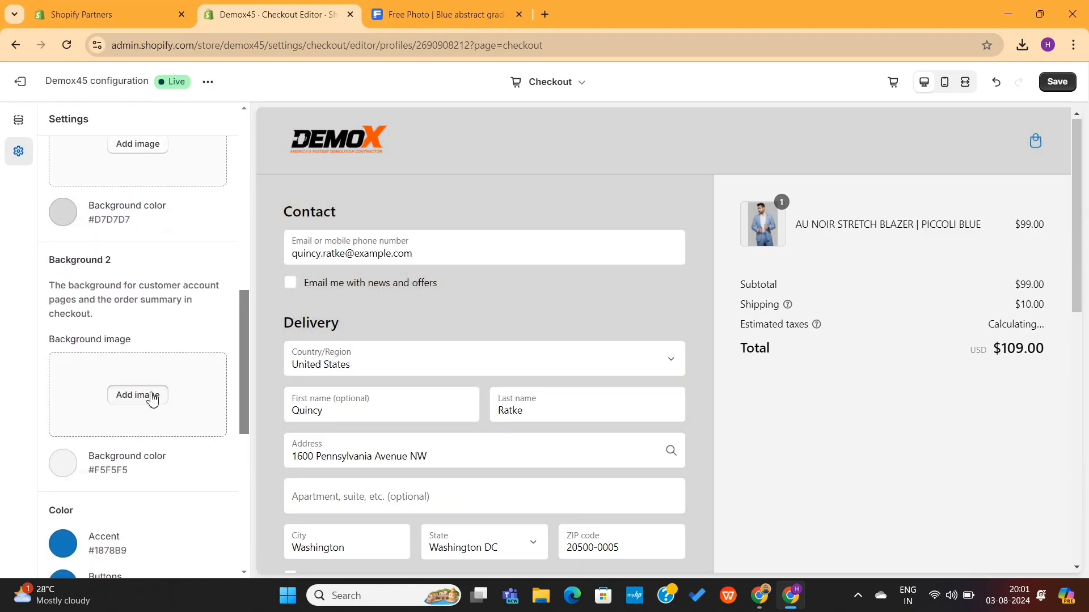
pyautogui.click(152, 397)
pyautogui.click(270, 360)
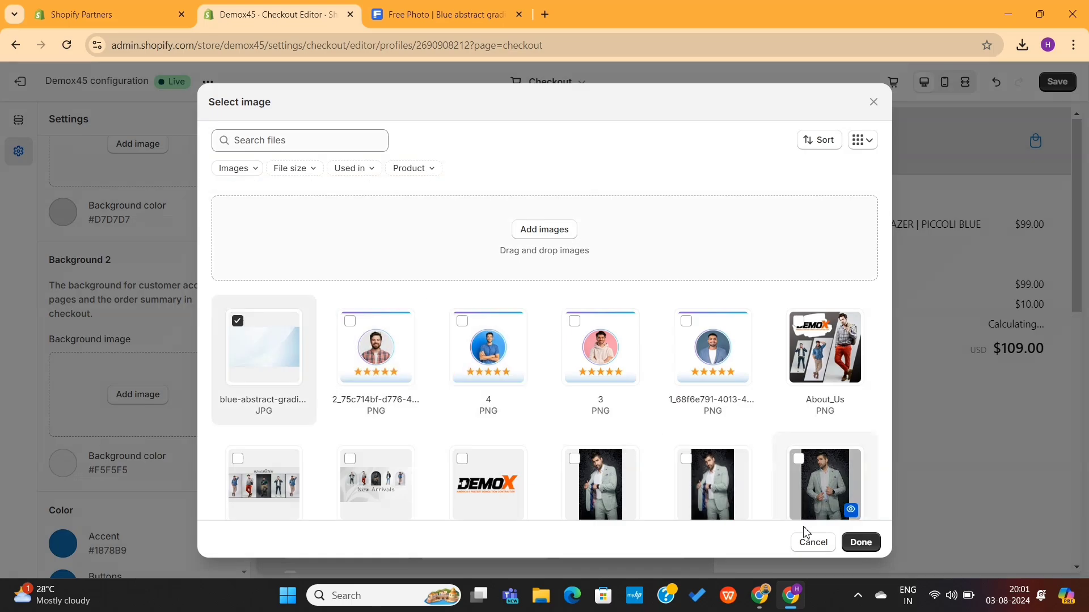
pyautogui.click(860, 542)
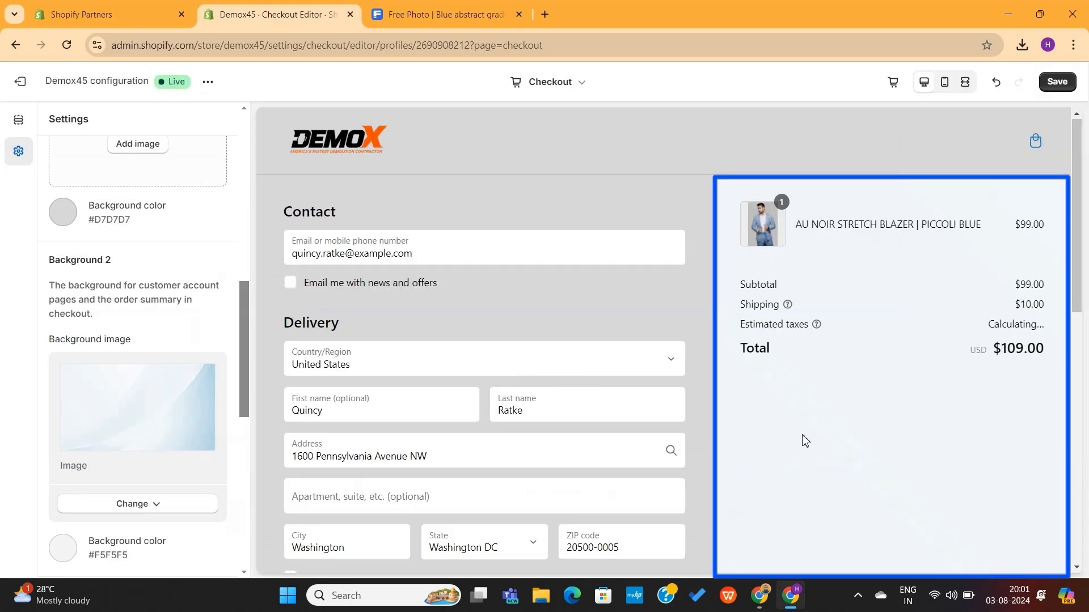
pyautogui.scroll(-7, 165, 355)
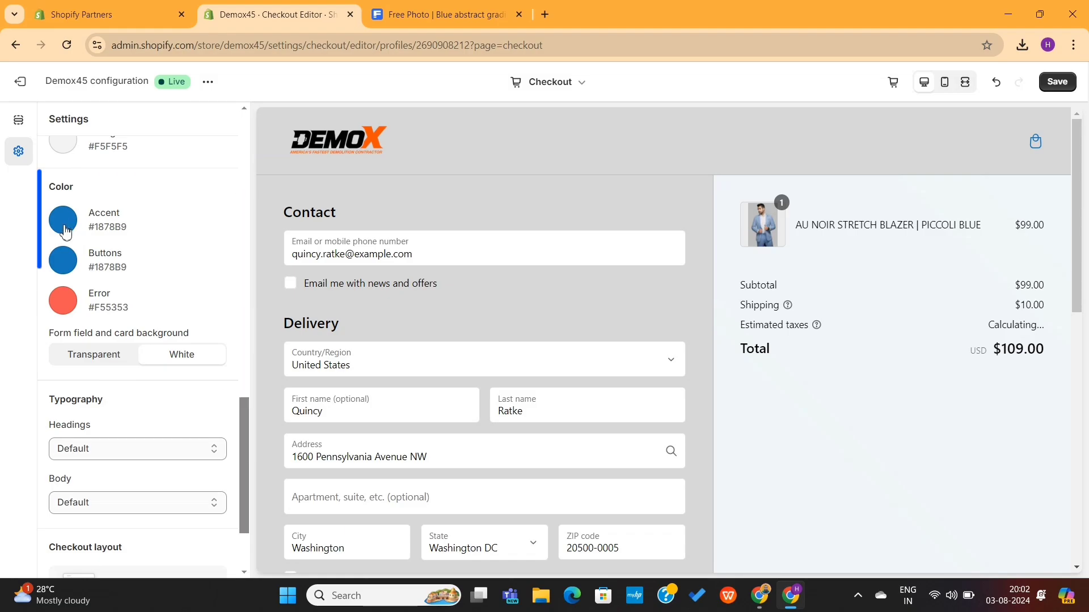
# Step: Set the accent colour to blue #3172C3 after trying a red
pyautogui.click(62, 221)
pyautogui.moveTo(141, 250); pyautogui.dragTo(180, 252)
pyautogui.scroll(-3, 418, 323)
pyautogui.moveTo(149, 279); pyautogui.dragTo(197, 335)
pyautogui.click(63, 260)
# Step: Set the button colour to #0097FF and the error colour to bright red #F21616
pyautogui.click(173, 298)
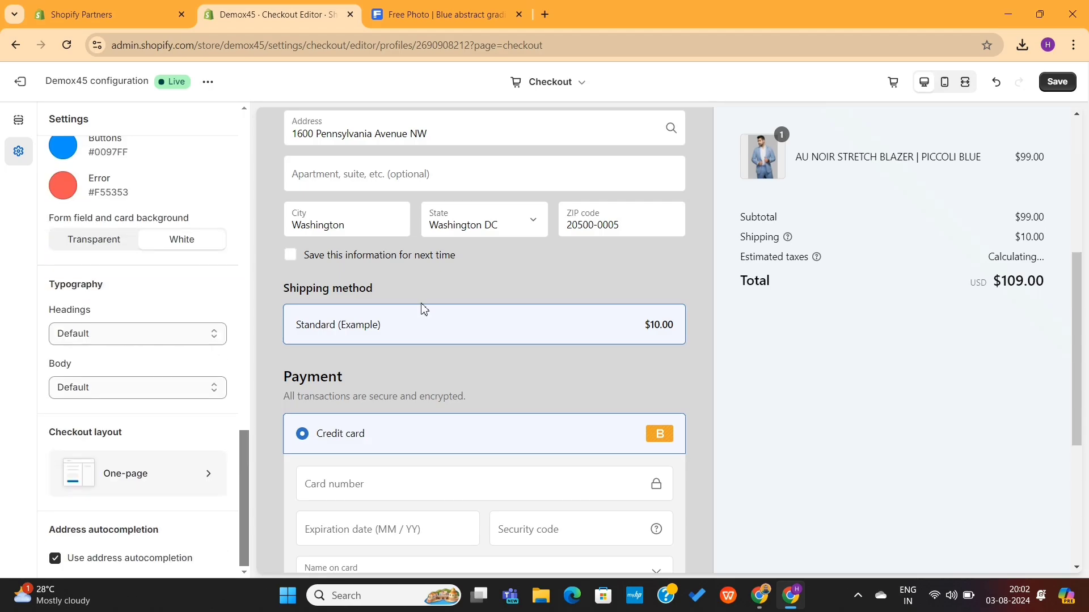
pyautogui.scroll(-5, 484, 340)
pyautogui.scroll(2, 136, 283)
pyautogui.click(63, 231)
pyautogui.moveTo(157, 279); pyautogui.dragTo(173, 267)
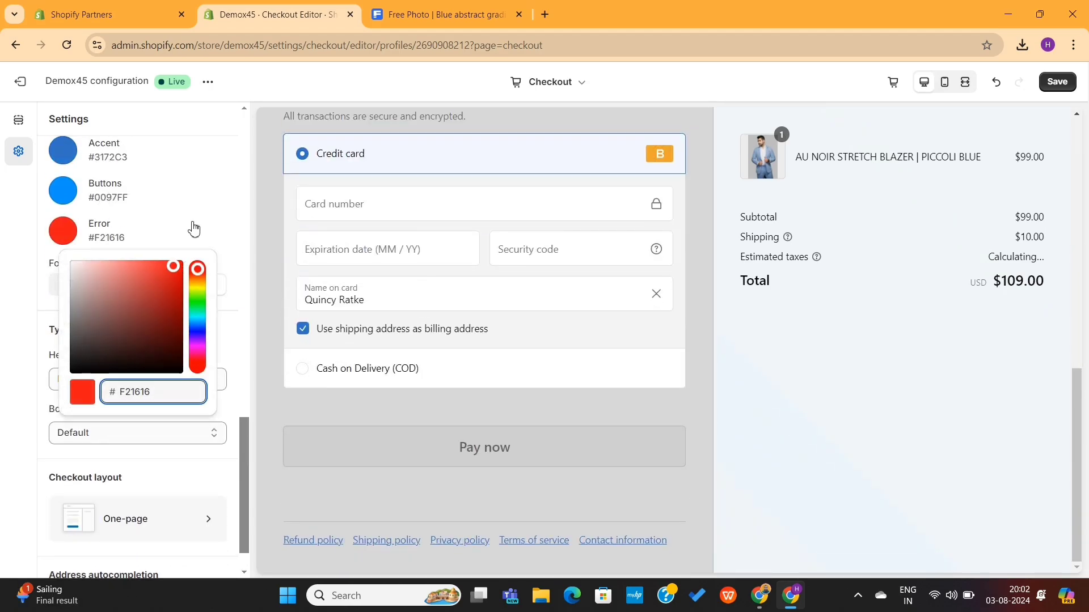
pyautogui.click(192, 229)
# Step: Toggle form field backgrounds to Transparent, then back to White
pyautogui.click(114, 285)
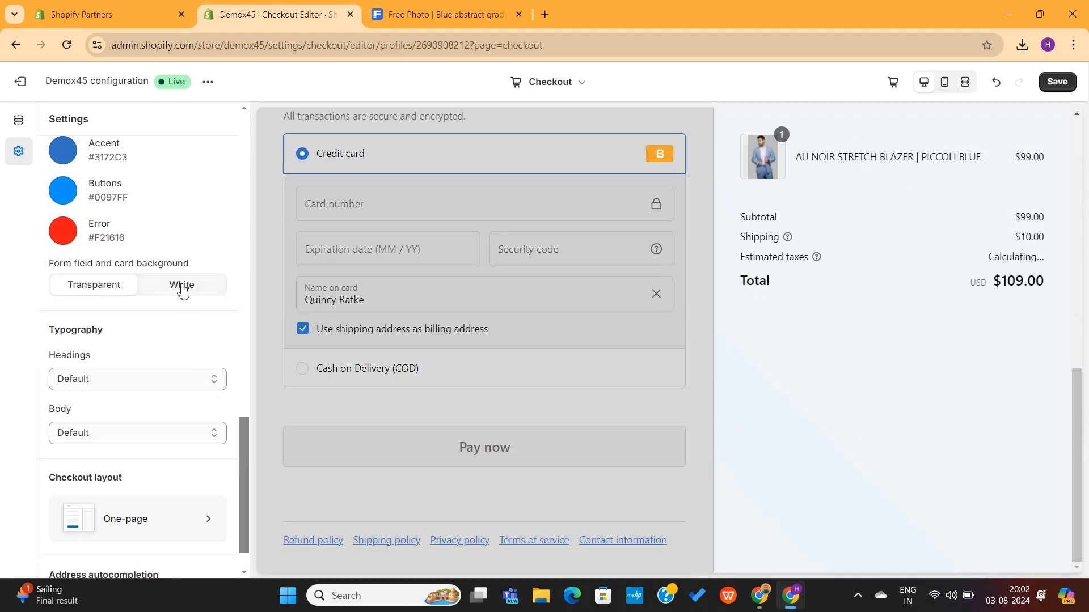
pyautogui.click(182, 285)
pyautogui.scroll(-1, 165, 393)
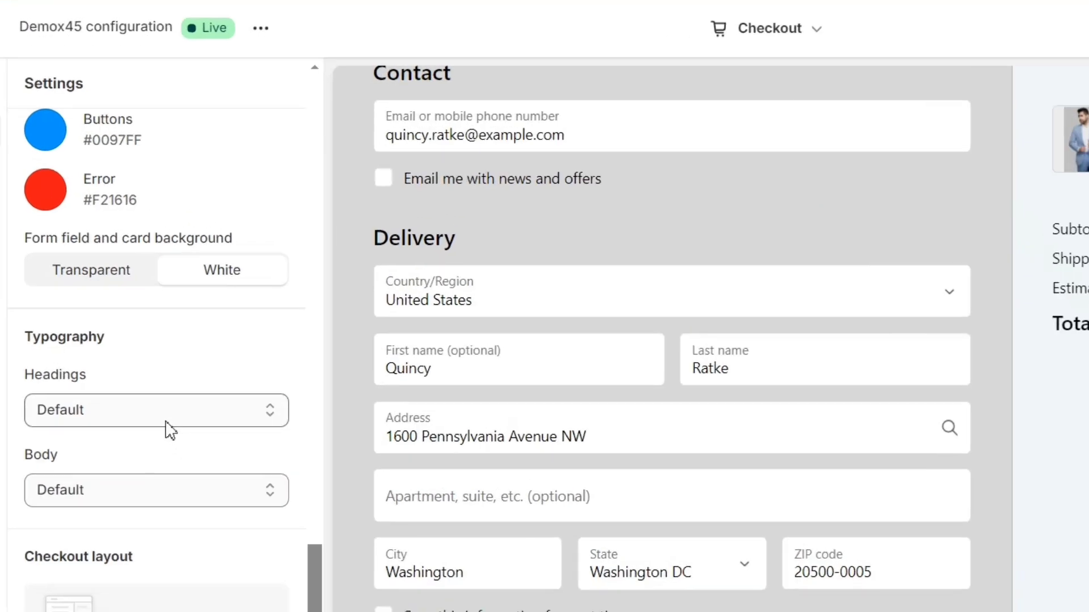
# Step: Try heading fonts from the Headings list, including Antique Olive and Archivo Narrow
pyautogui.click(144, 345)
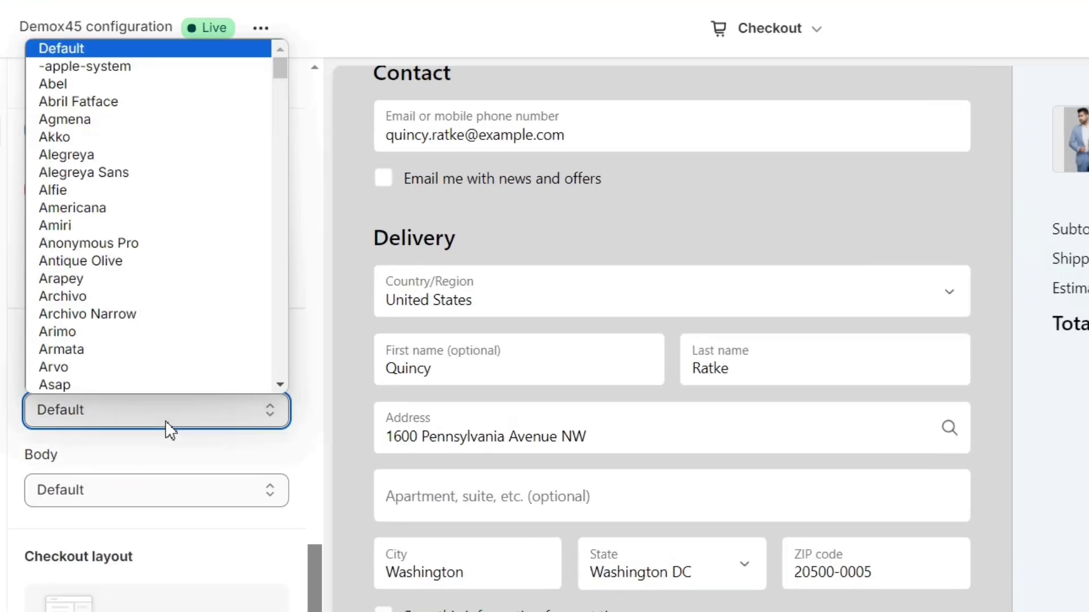
pyautogui.click(161, 261)
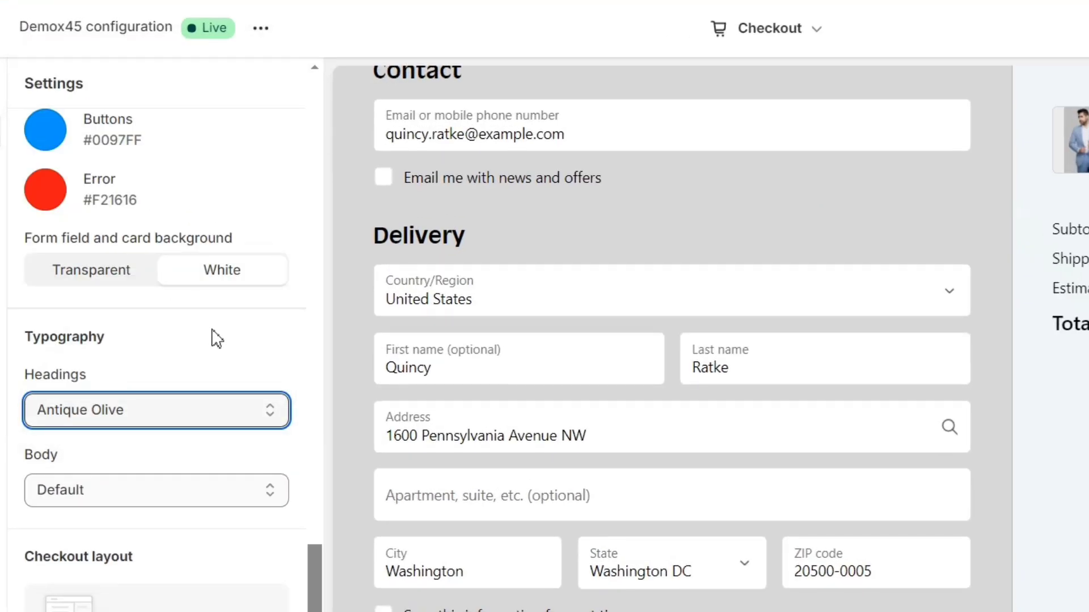
pyautogui.scroll(3, 485, 292)
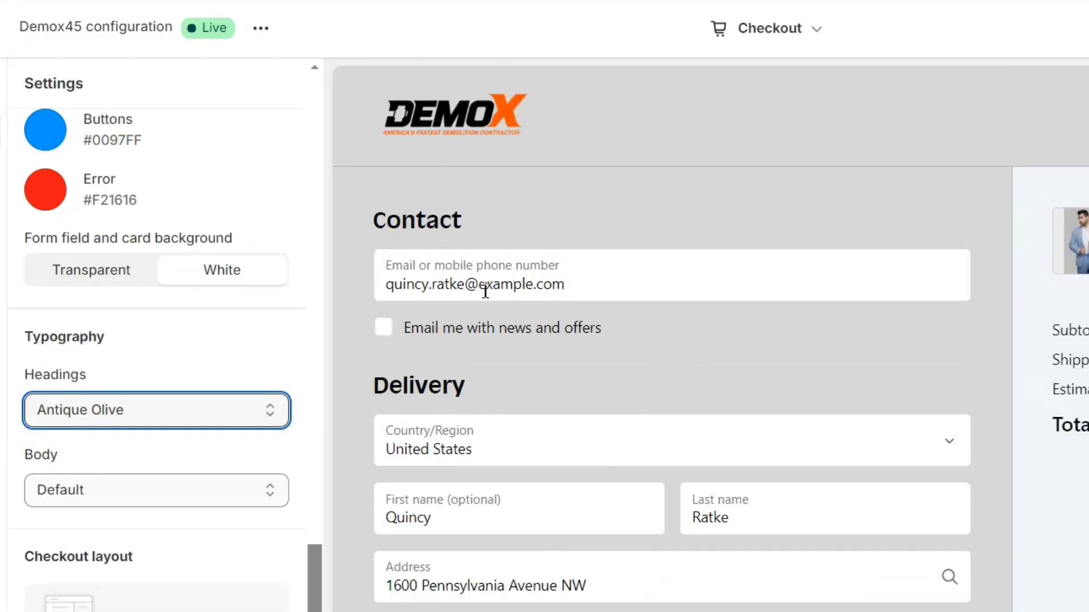
pyautogui.click(129, 406)
pyautogui.click(150, 318)
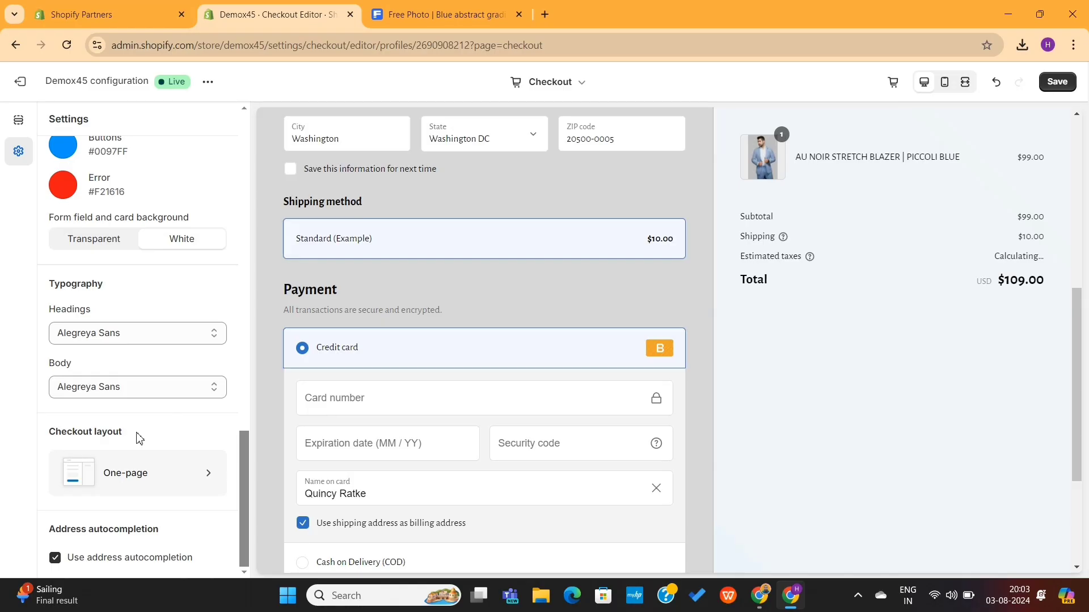
pyautogui.moveTo(138, 437); pyautogui.dragTo(85, 433)
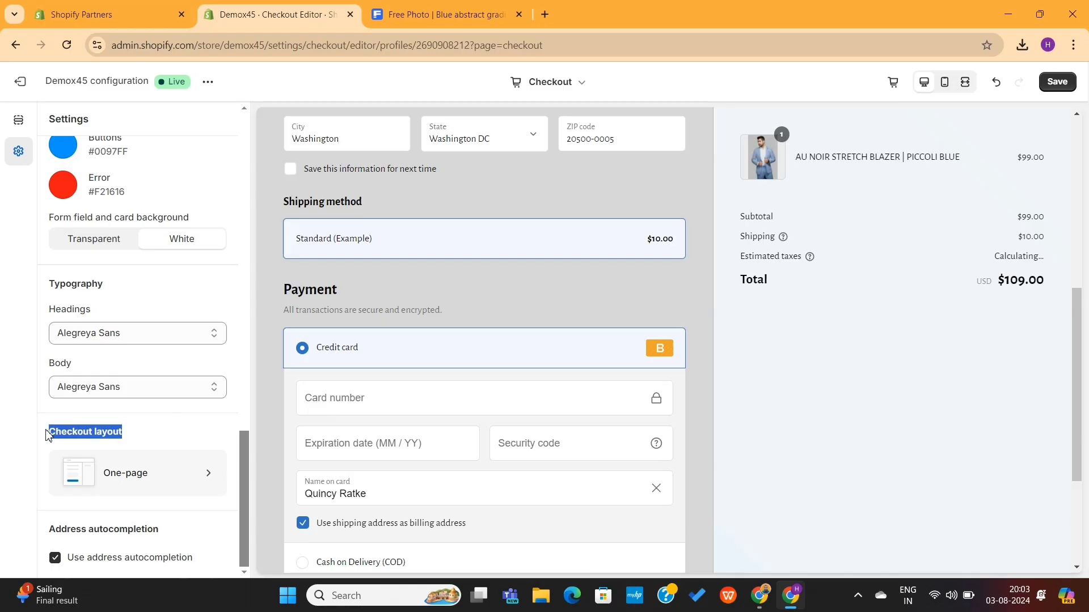
pyautogui.click(154, 434)
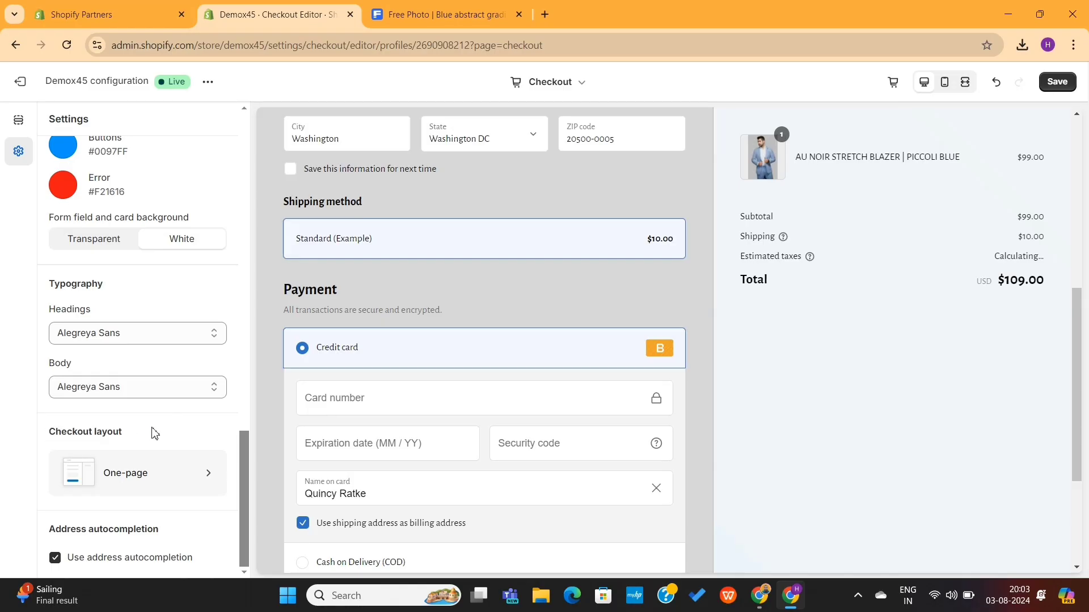
pyautogui.click(156, 480)
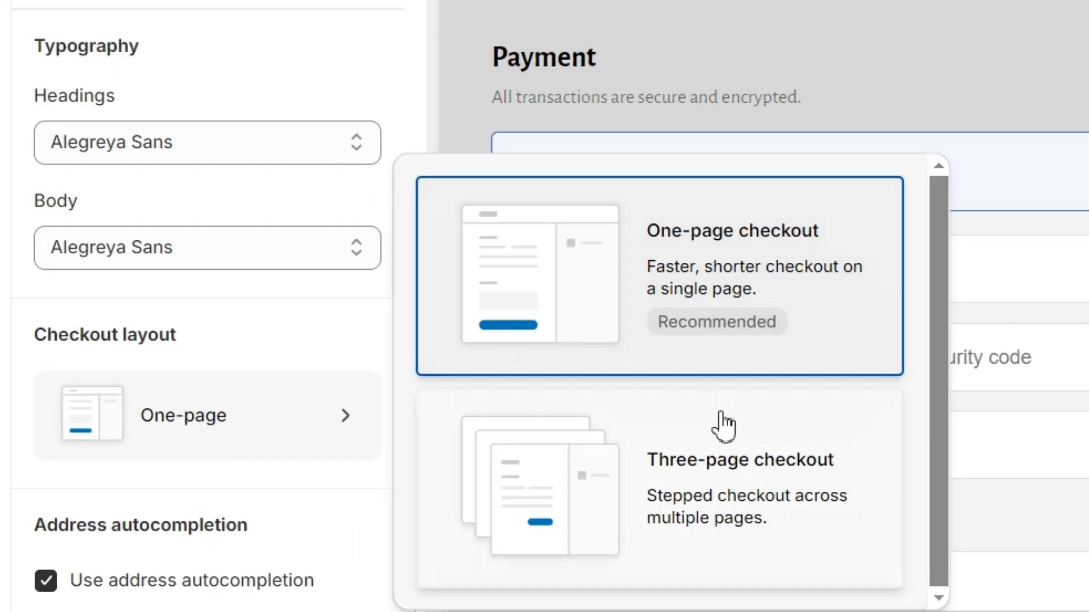
pyautogui.click(716, 439)
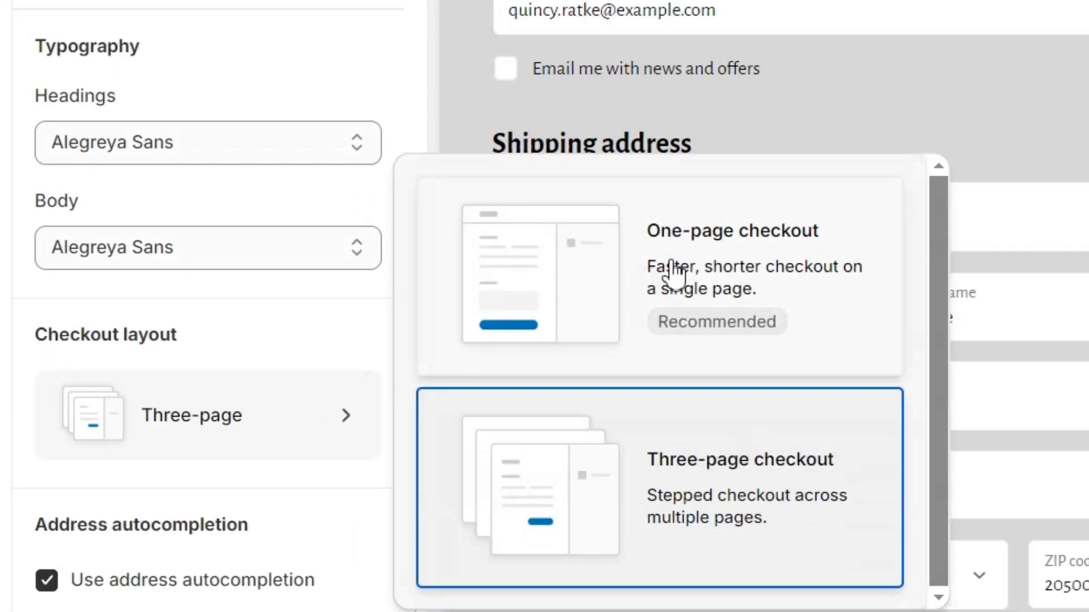
pyautogui.click(669, 268)
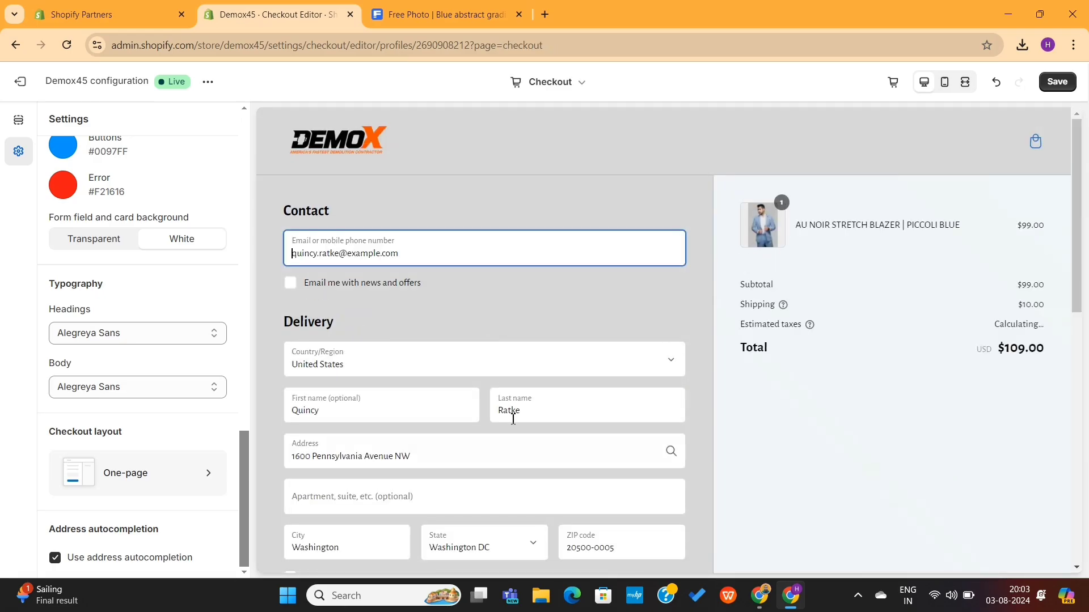
# Step: Save the checkout customizations and exit the editor back to Checkout settings
pyautogui.scroll(-10, 510, 413)
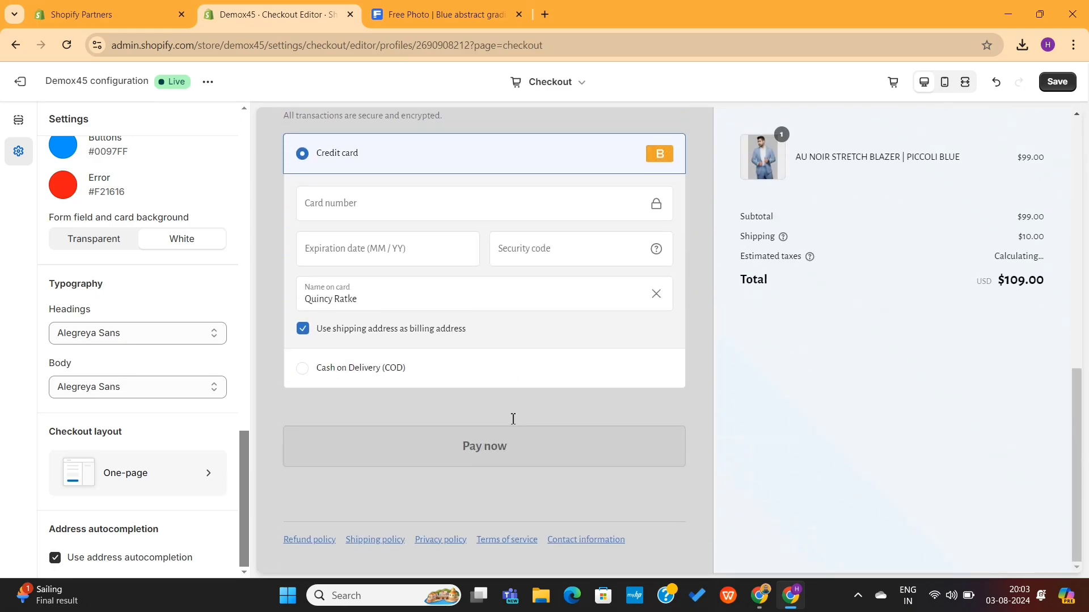
pyautogui.scroll(15, 183, 439)
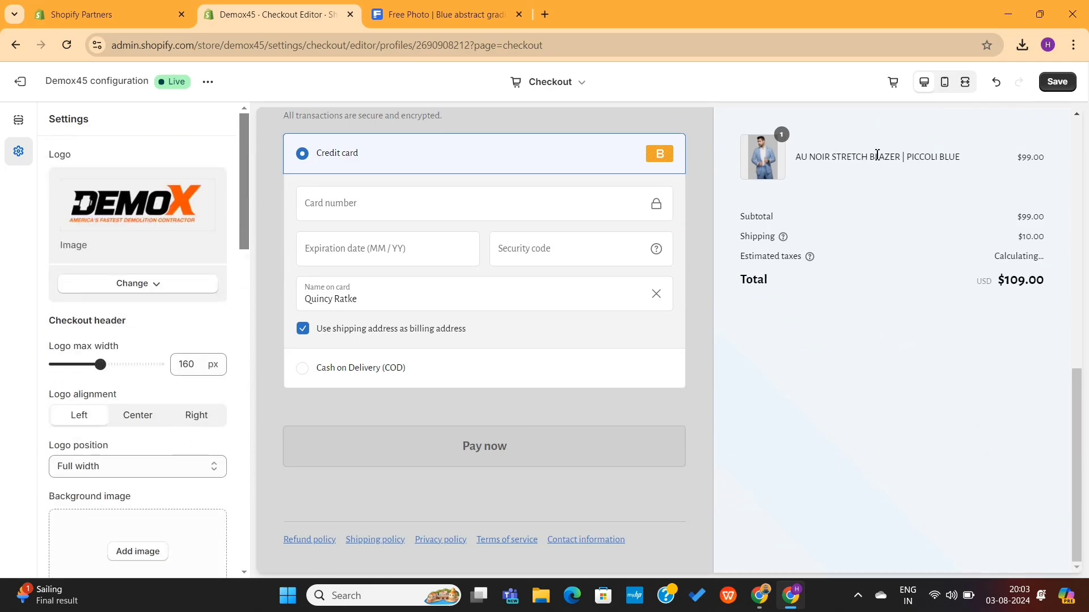
pyautogui.scroll(10, 797, 276)
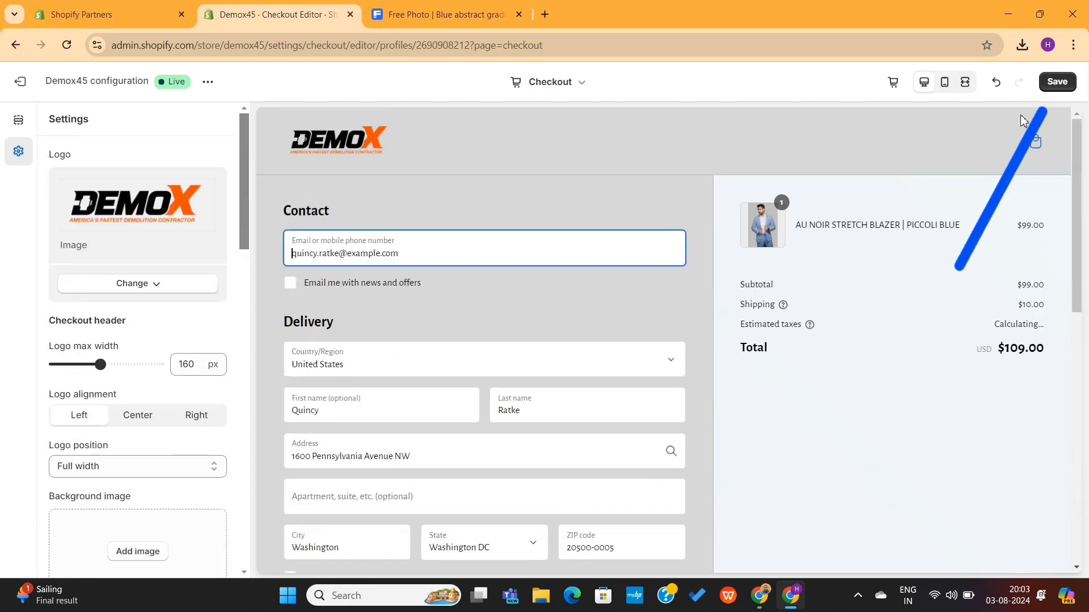
pyautogui.click(1058, 88)
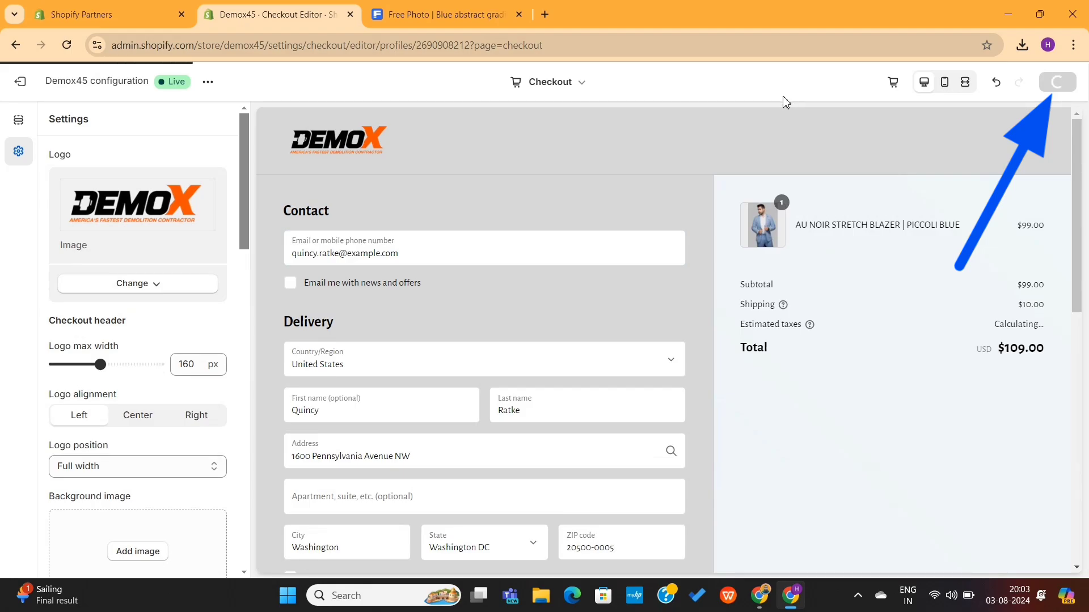
pyautogui.scroll(-5, 116, 170)
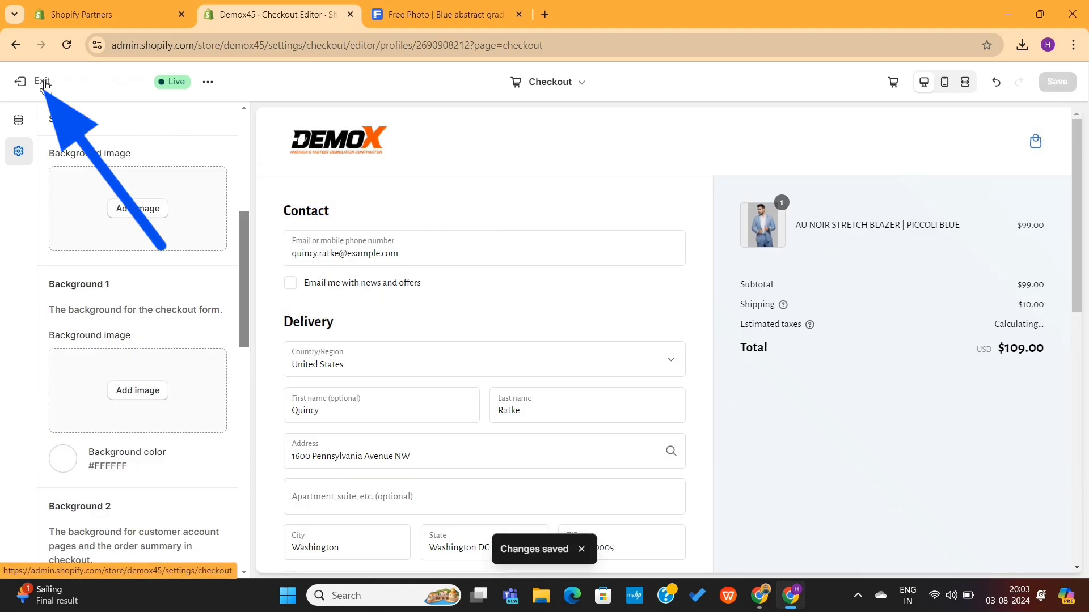
pyautogui.click(44, 82)
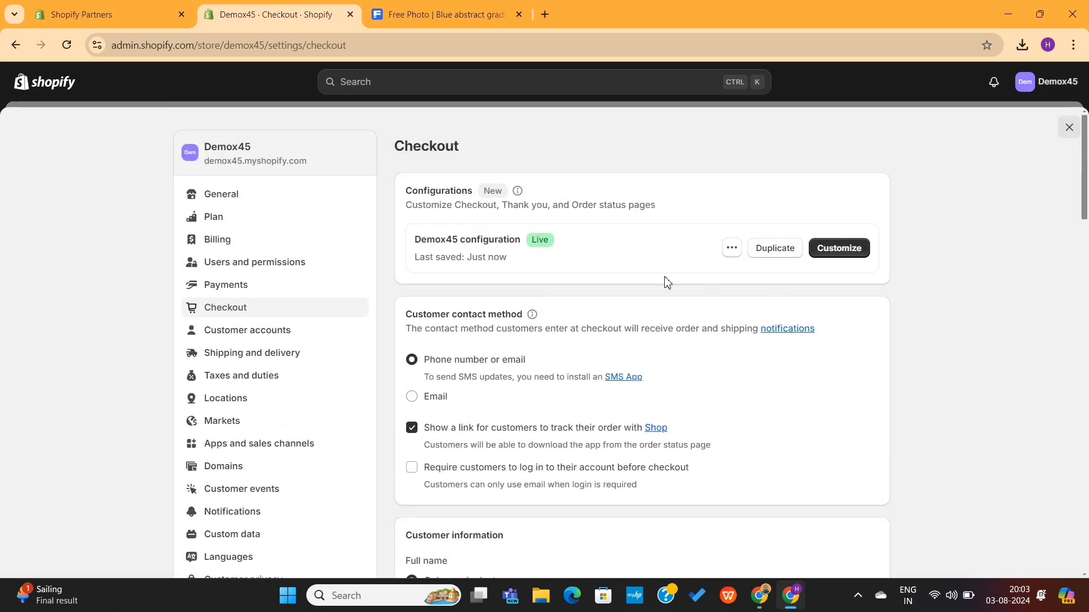
pyautogui.scroll(-2, 616, 282)
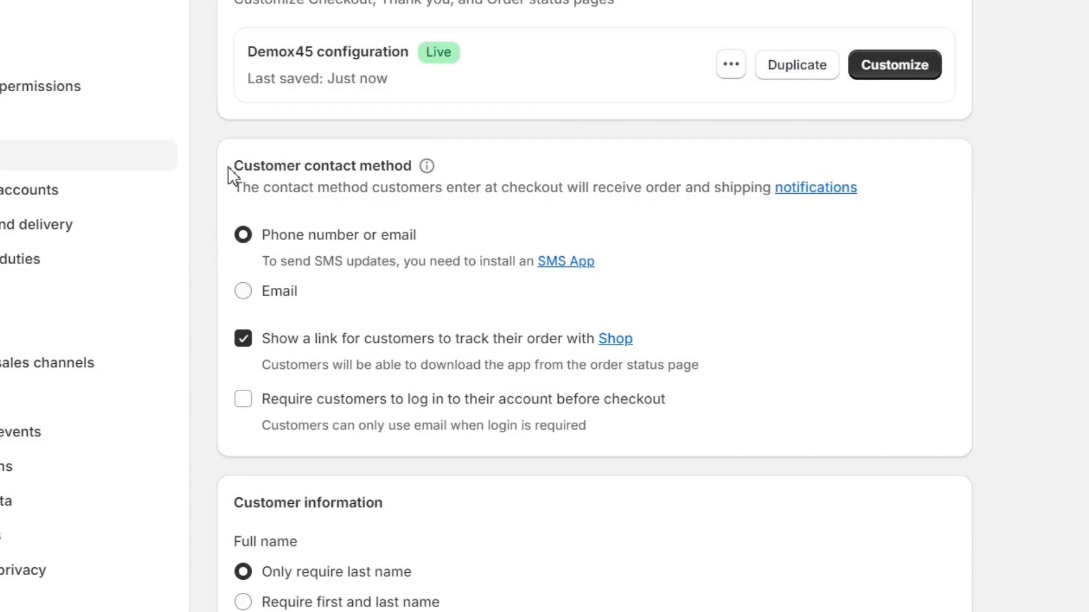
pyautogui.moveTo(402, 228); pyautogui.dragTo(525, 220)
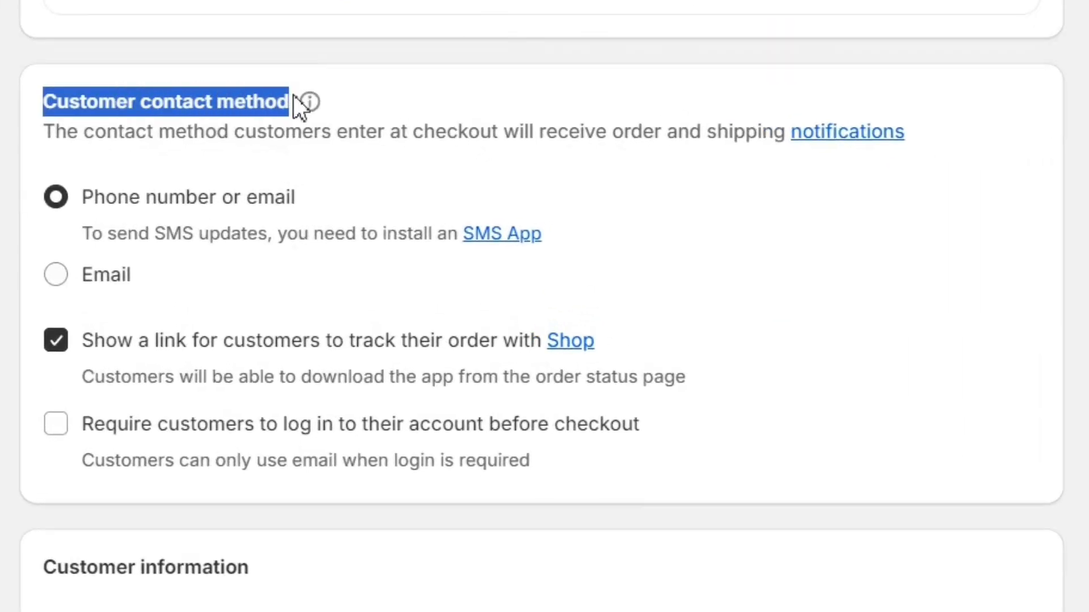
pyautogui.click(413, 96)
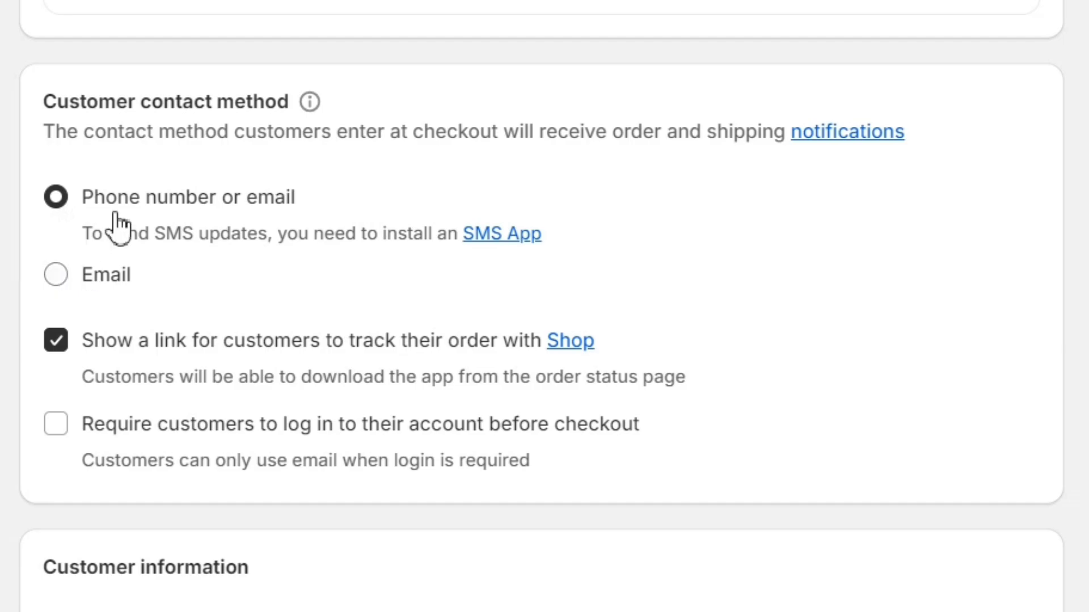
pyautogui.click(56, 274)
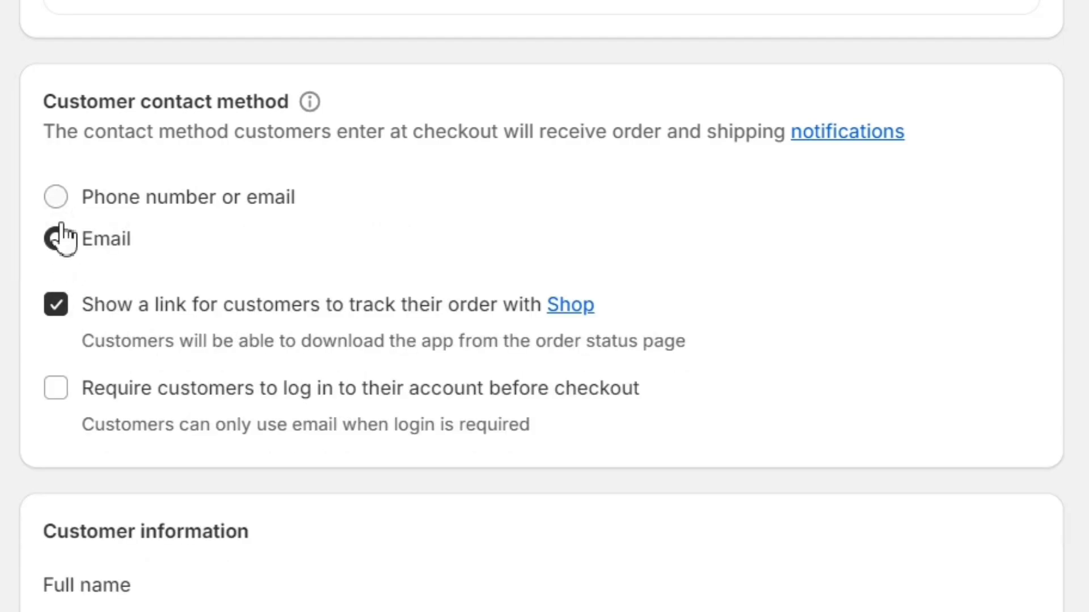
pyautogui.click(57, 198)
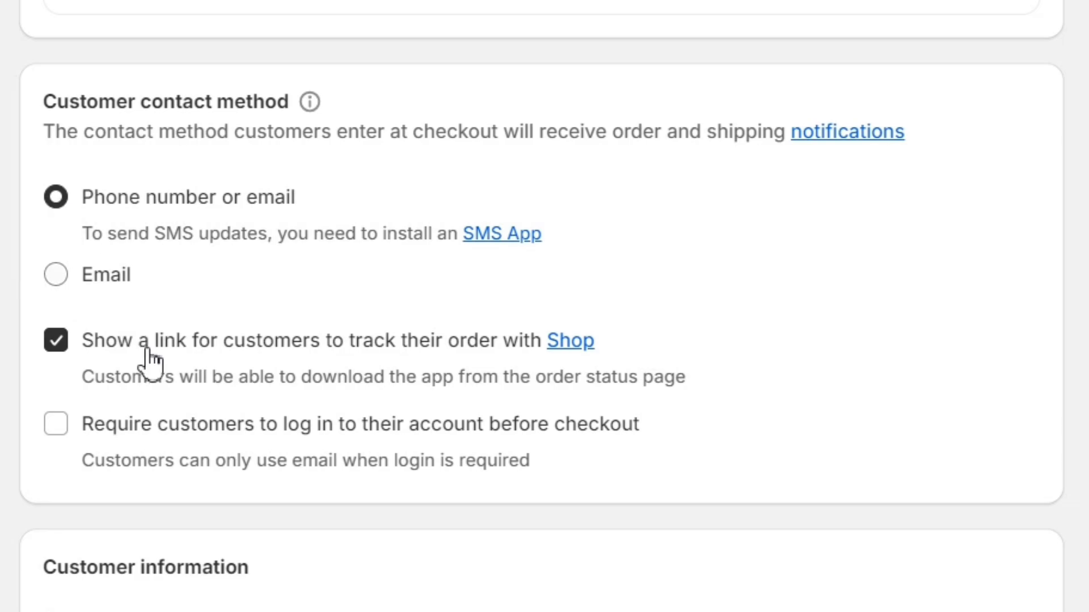
pyautogui.click(54, 425)
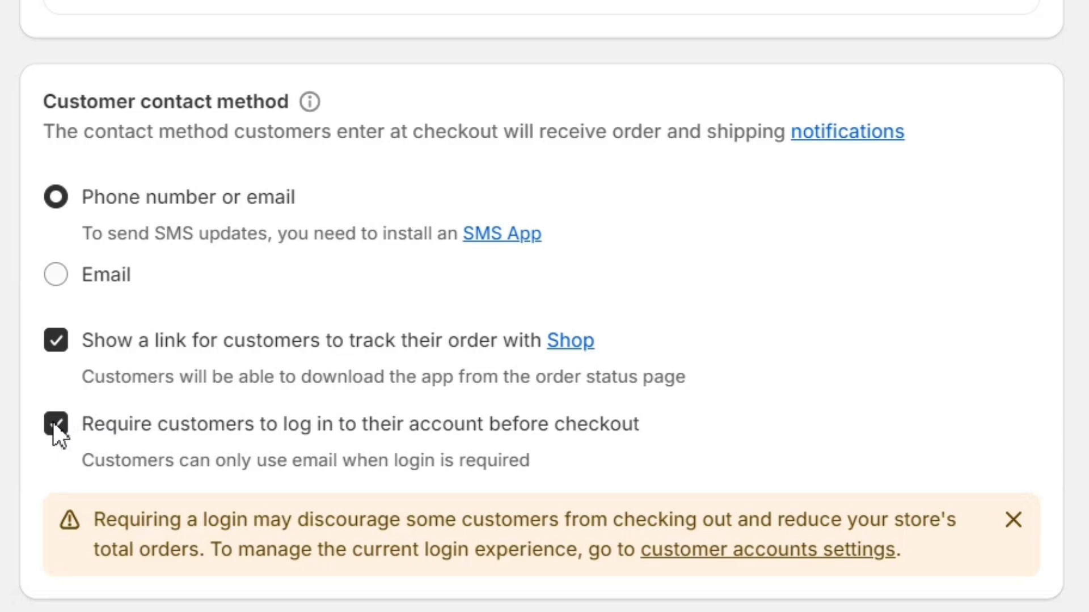
pyautogui.click(54, 424)
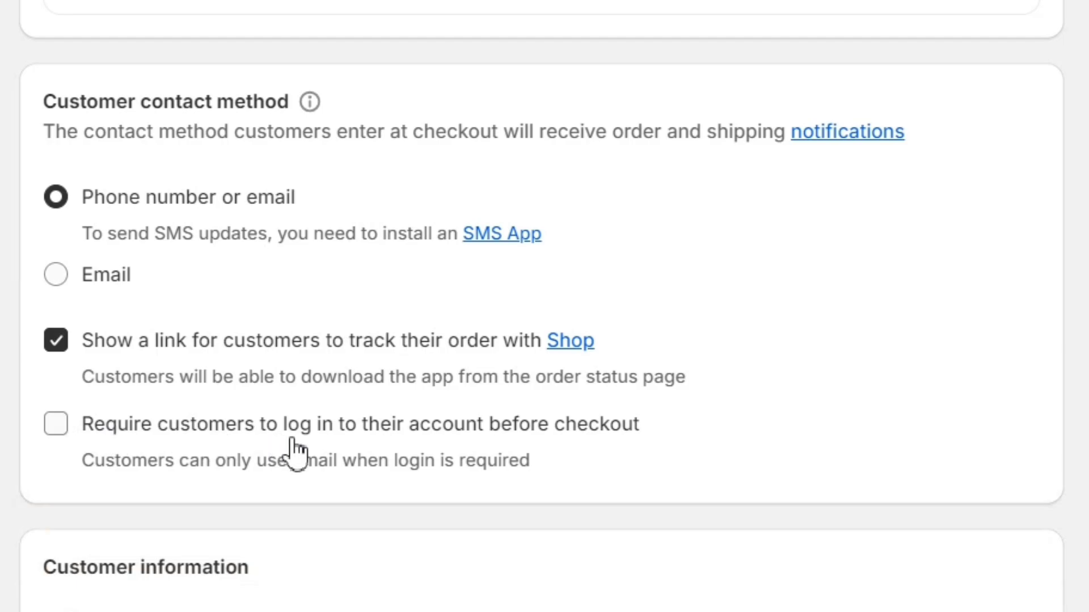
pyautogui.scroll(-3, 294, 452)
pyautogui.scroll(-6, 215, 446)
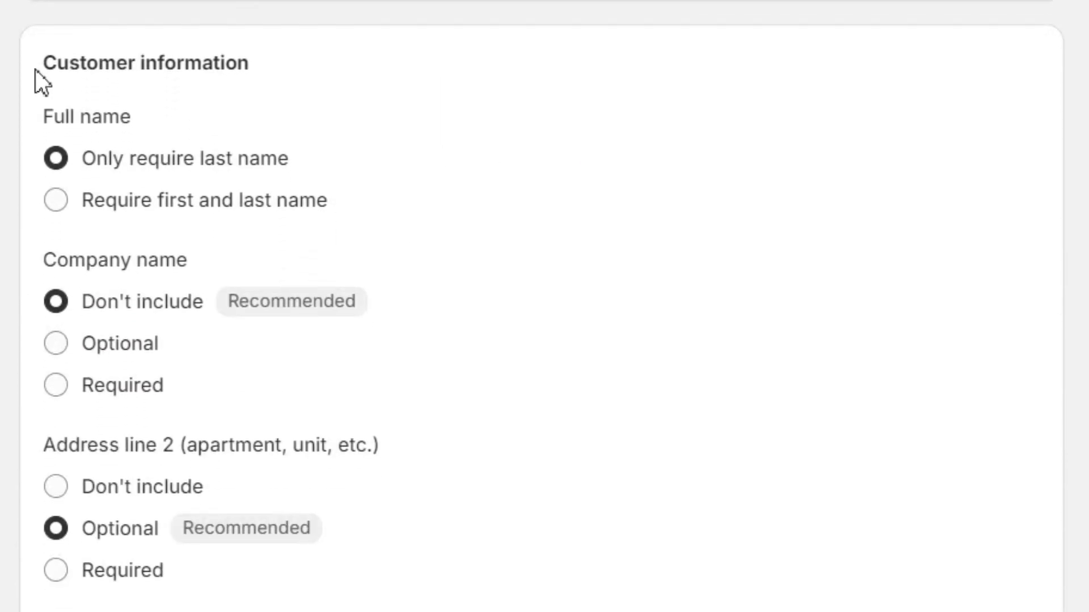
# Step: Require customers' first and last names under Customer information
pyautogui.moveTo(29, 66); pyautogui.dragTo(271, 74)
pyautogui.click(308, 73)
pyautogui.click(59, 201)
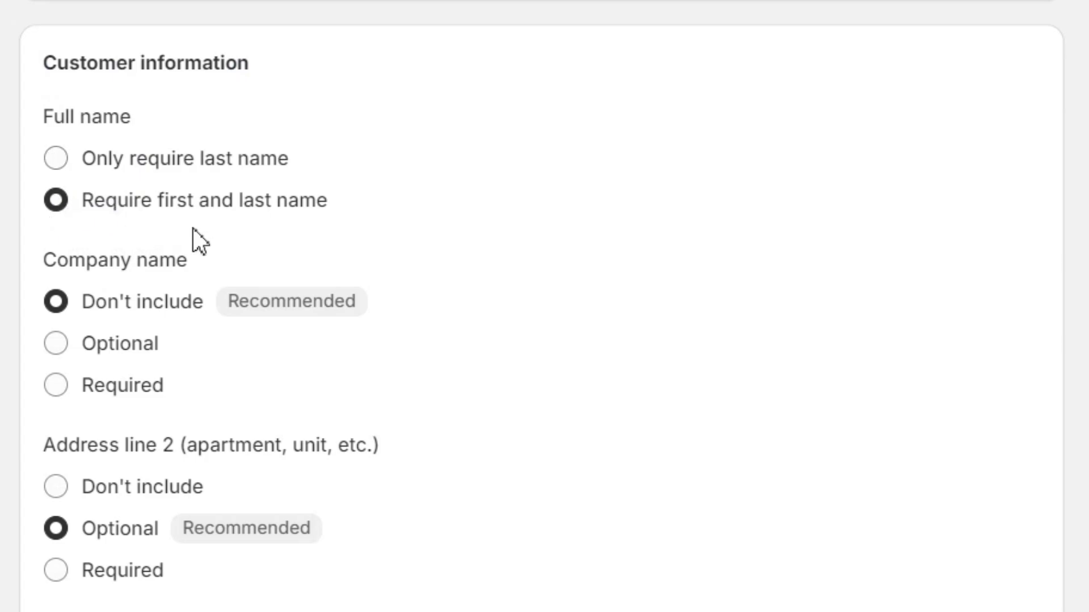
pyautogui.scroll(-1, 196, 241)
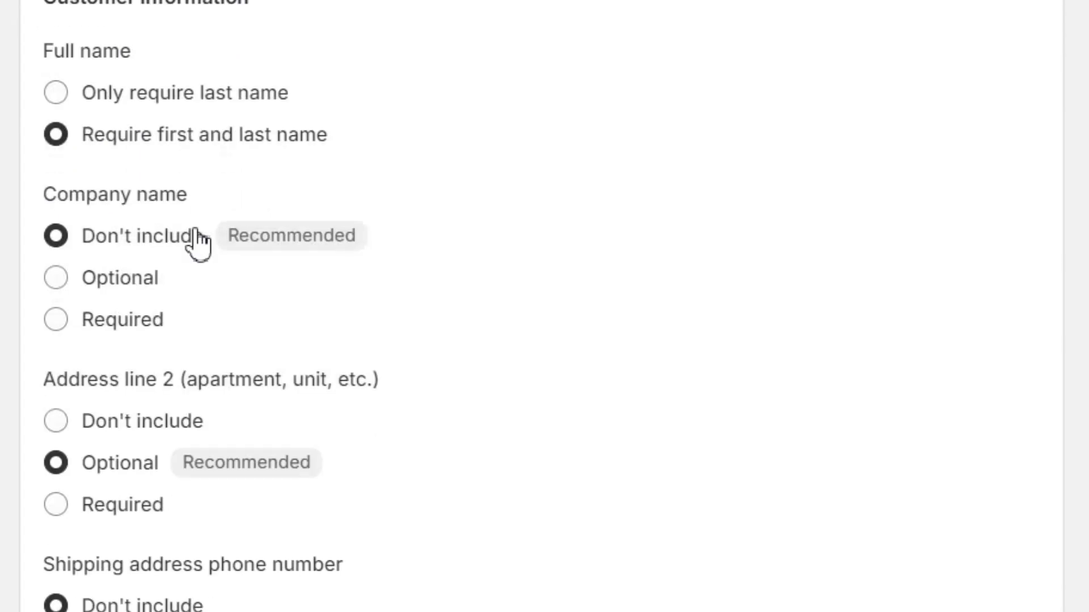
pyautogui.moveTo(85, 136); pyautogui.dragTo(354, 136)
pyautogui.click(375, 132)
pyautogui.scroll(-2, 383, 204)
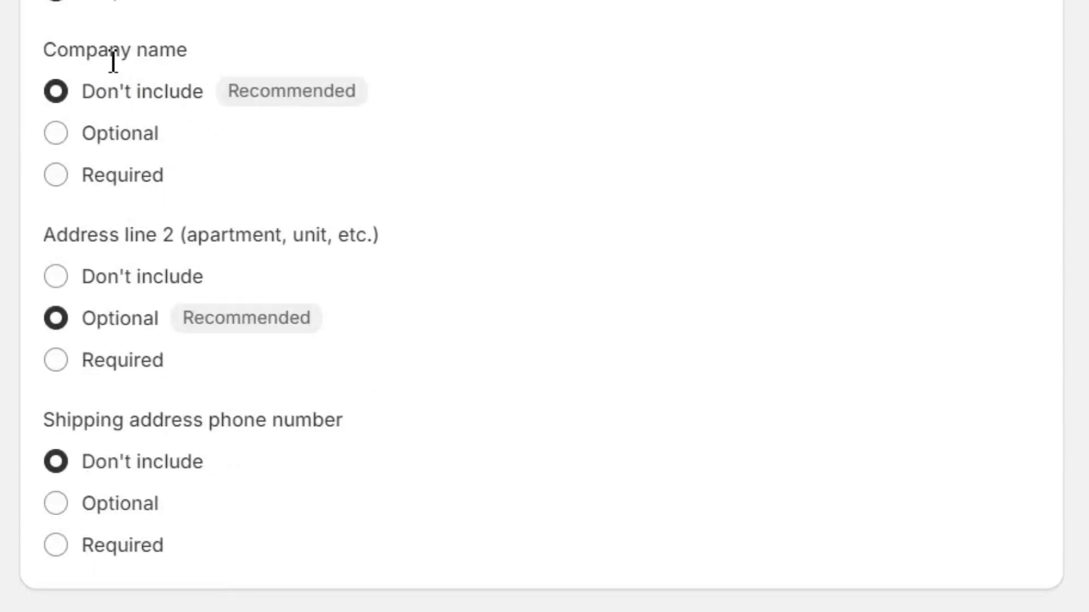
# Step: Try Company name as Optional, then revert it to Don't include
pyautogui.tripleClick(113, 61)
pyautogui.click(113, 61)
pyautogui.click(90, 132)
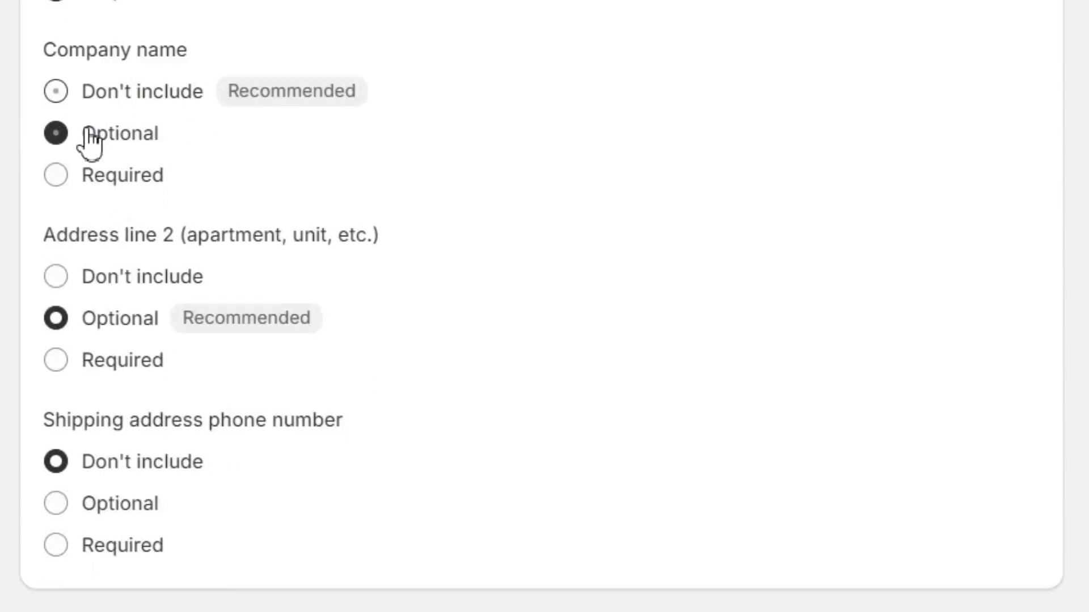
pyautogui.click(59, 96)
pyautogui.scroll(-2, 97, 110)
pyautogui.tripleClick(145, 93)
pyautogui.click(146, 96)
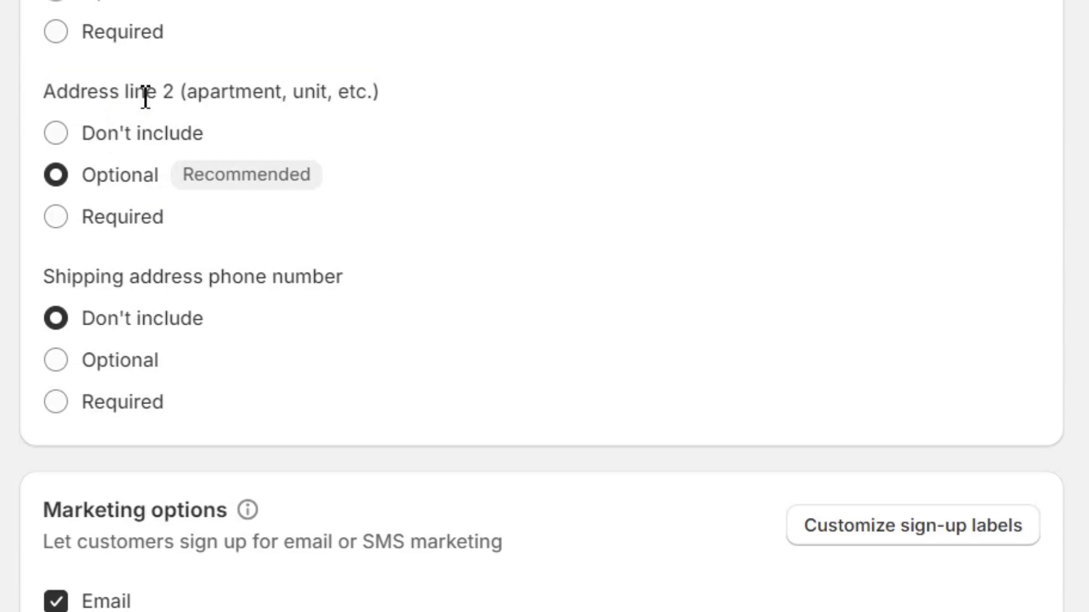
pyautogui.scroll(-2, 201, 125)
pyautogui.tripleClick(200, 124)
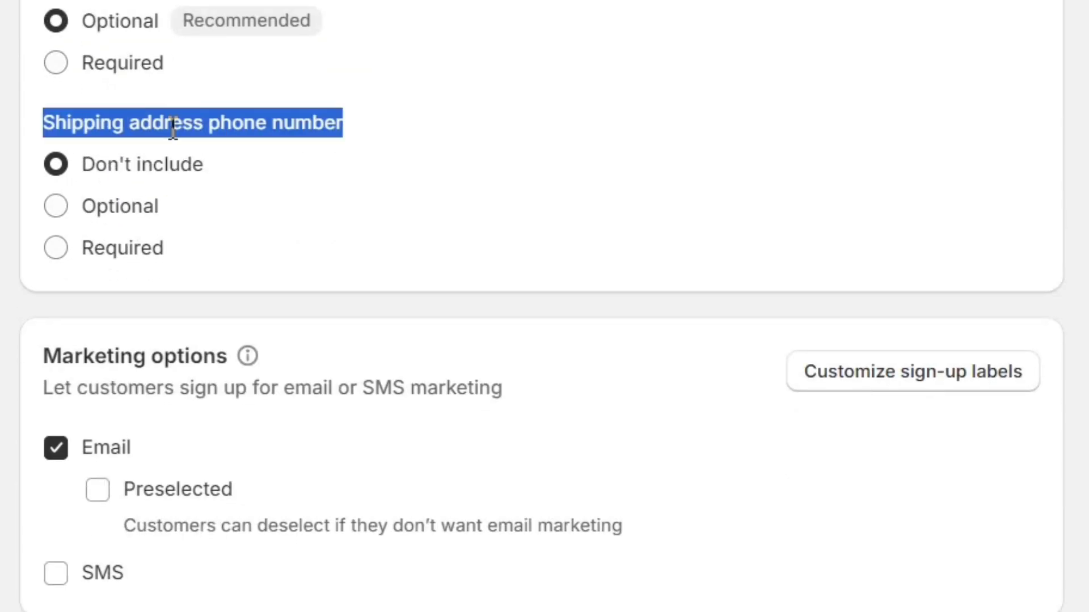
pyautogui.click(201, 123)
pyautogui.scroll(-4, 407, 210)
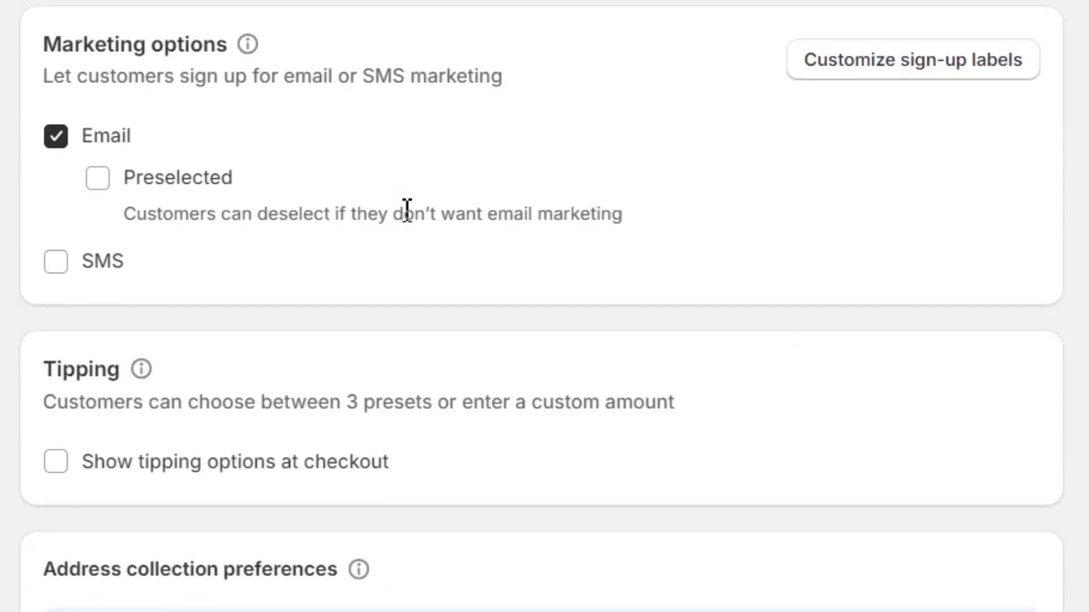
pyautogui.tripleClick(147, 45)
pyautogui.click(146, 46)
pyautogui.click(56, 269)
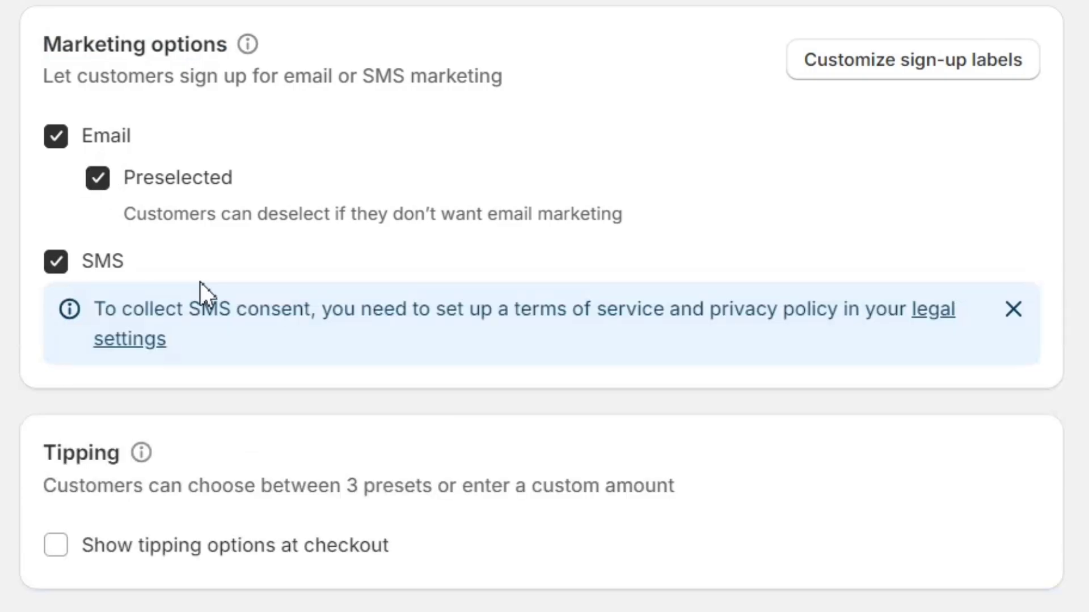
pyautogui.scroll(-5, 321, 294)
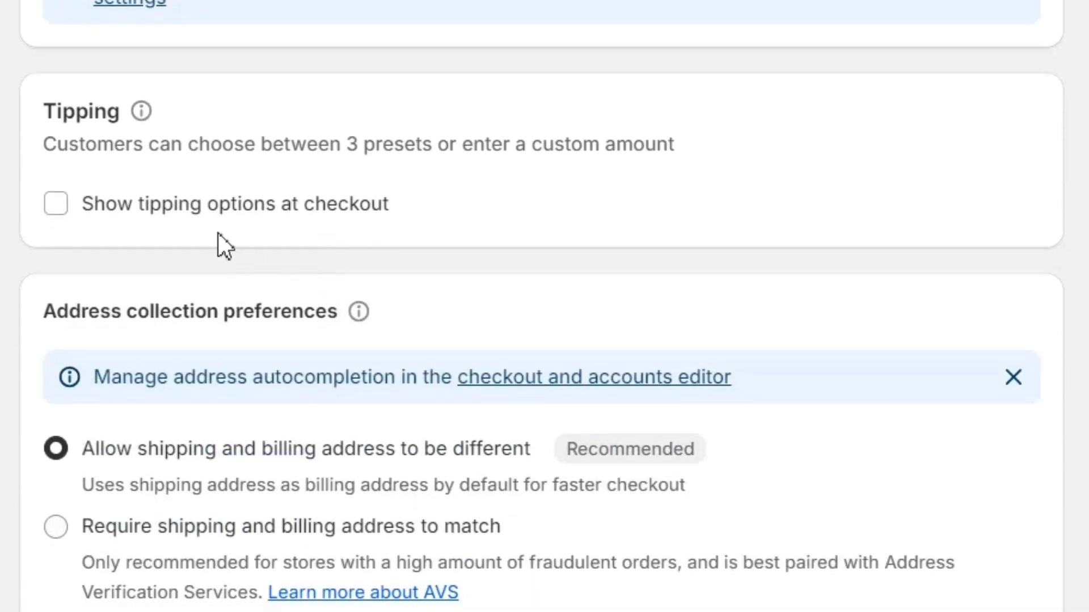
pyautogui.doubleClick(94, 112)
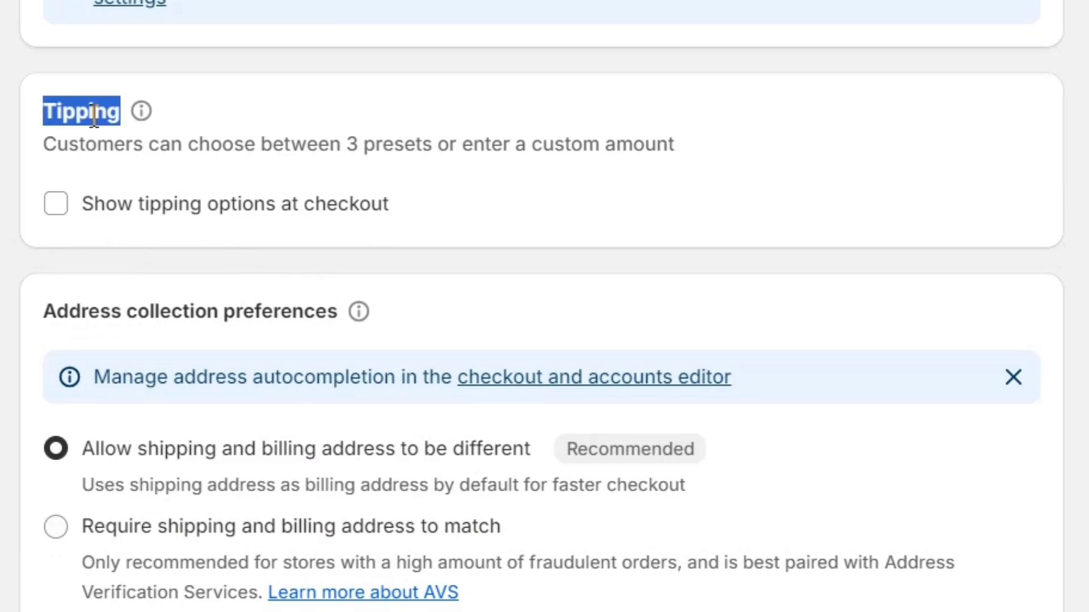
pyautogui.click(56, 206)
pyautogui.click(56, 207)
pyautogui.click(195, 108)
pyautogui.scroll(-5, 306, 207)
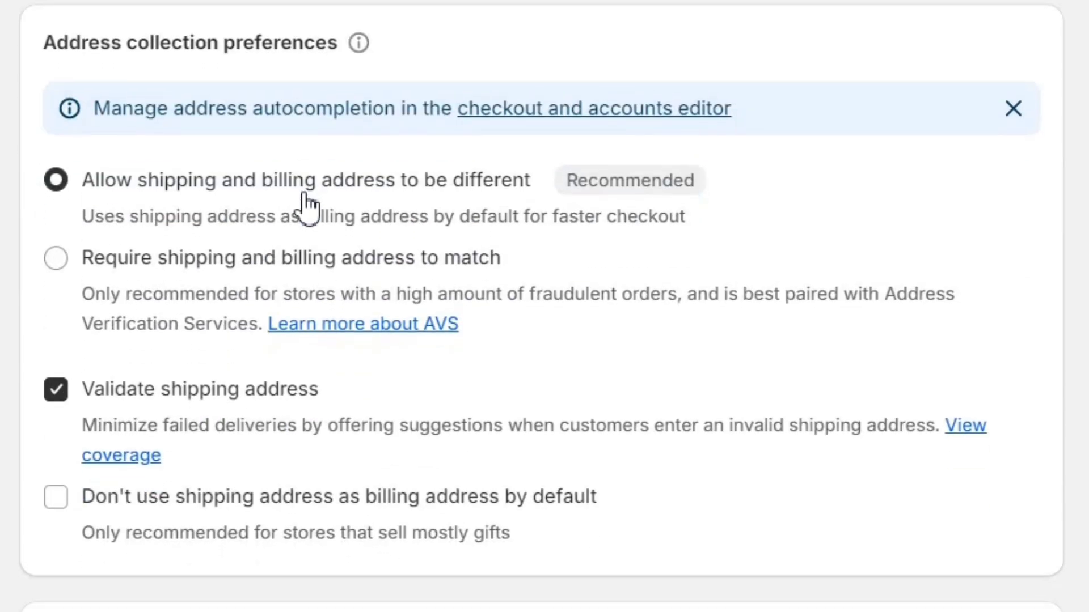
pyautogui.click(147, 260)
pyautogui.click(68, 181)
# Step: Uncheck 'Send abandoned checkout emails automatically'
pyautogui.scroll(-8, 187, 243)
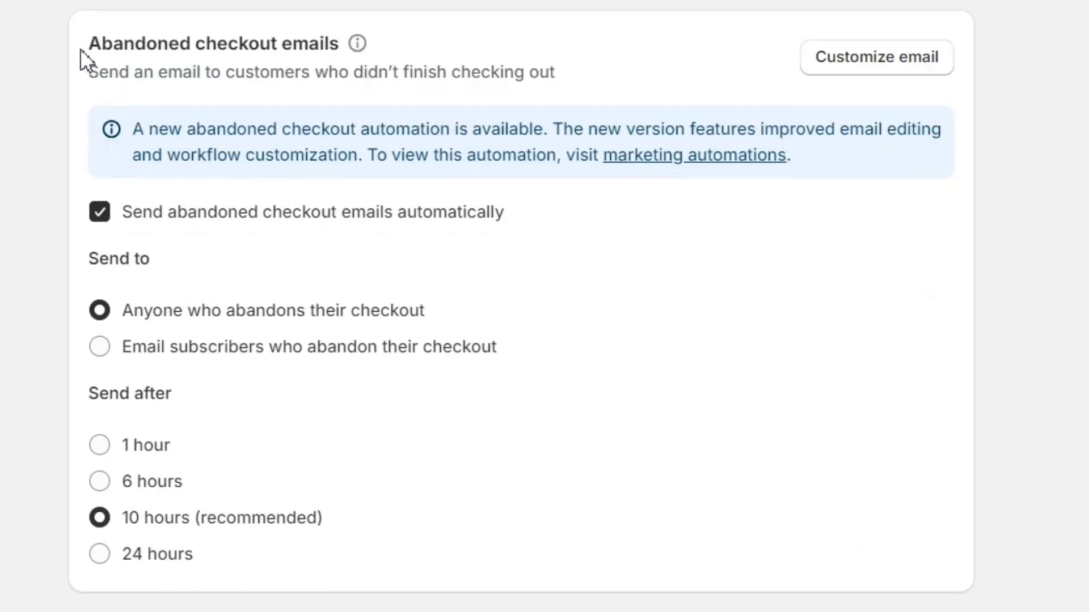
pyautogui.moveTo(81, 51); pyautogui.dragTo(596, 83)
pyautogui.click(599, 83)
pyautogui.scroll(-3, 499, 228)
pyautogui.scroll(2, 499, 228)
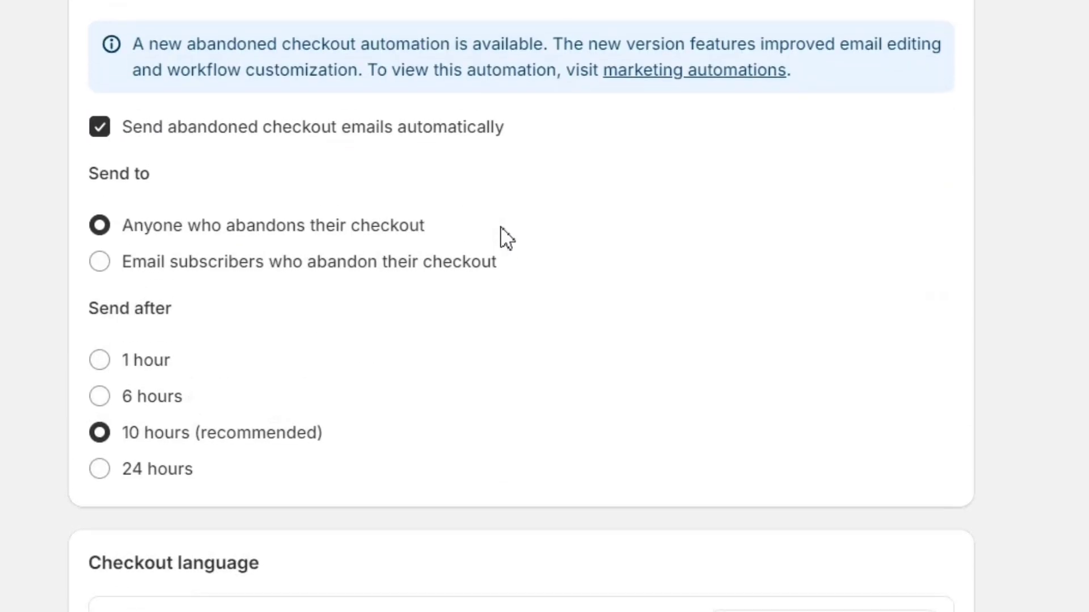
pyautogui.scroll(1, 506, 237)
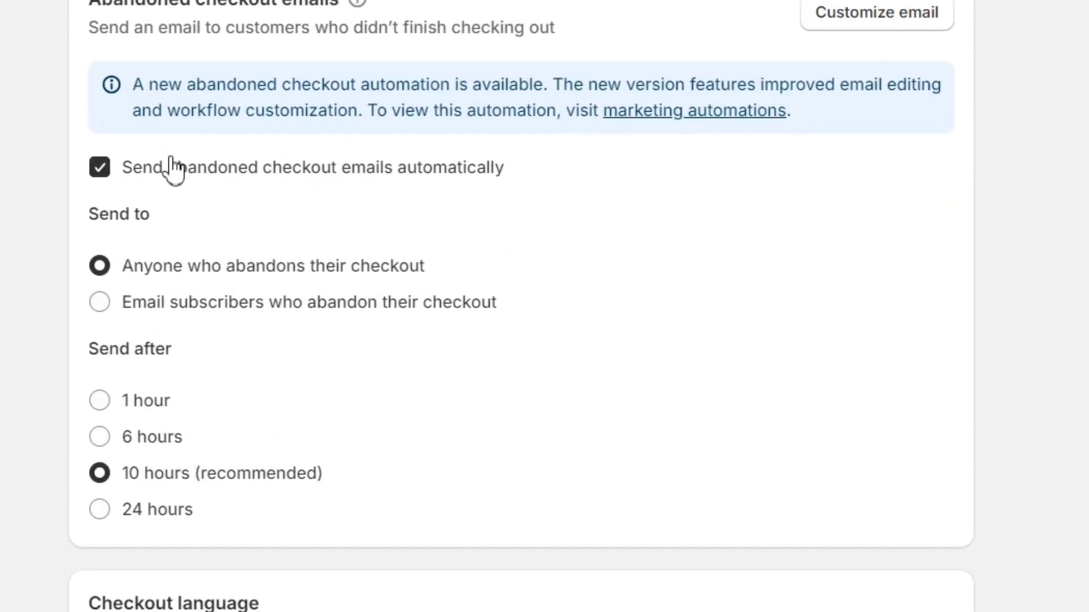
pyautogui.click(101, 168)
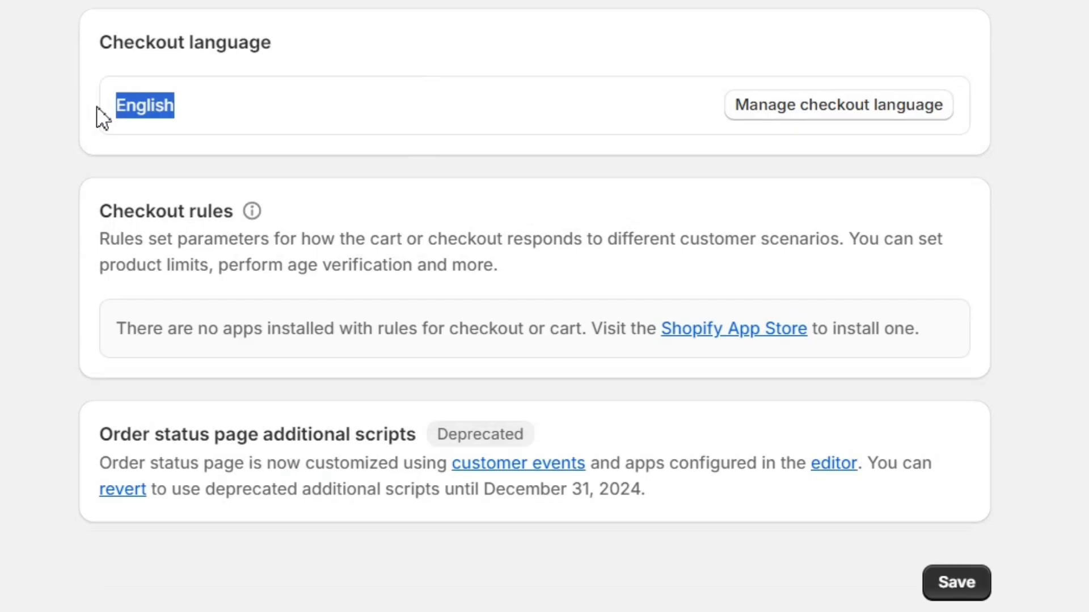
# Step: Save the Checkout settings page changes from the bottom Save button
pyautogui.click(103, 118)
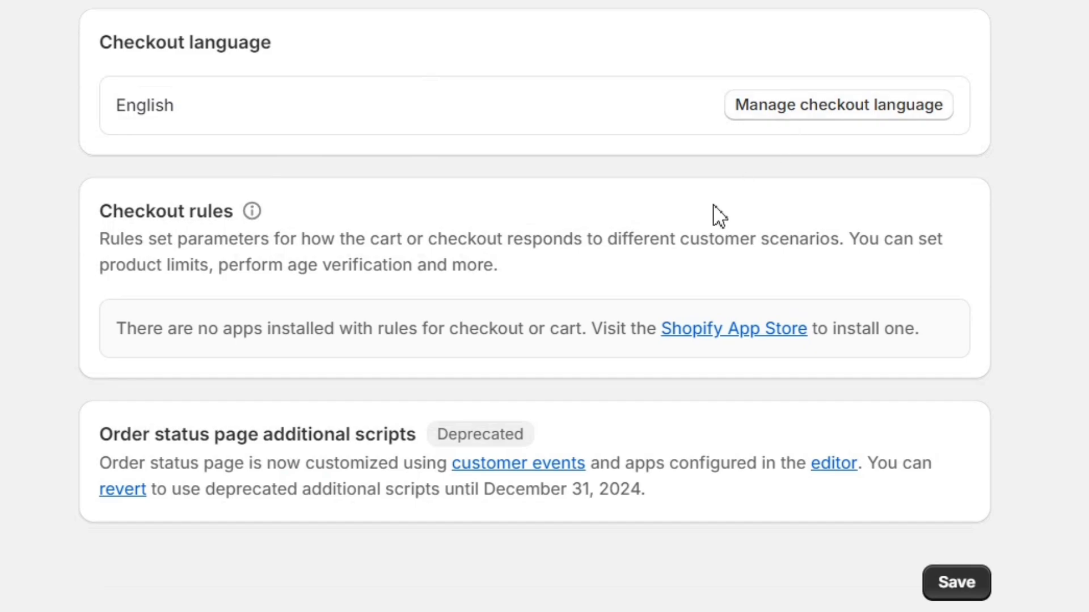
pyautogui.scroll(-2, 714, 214)
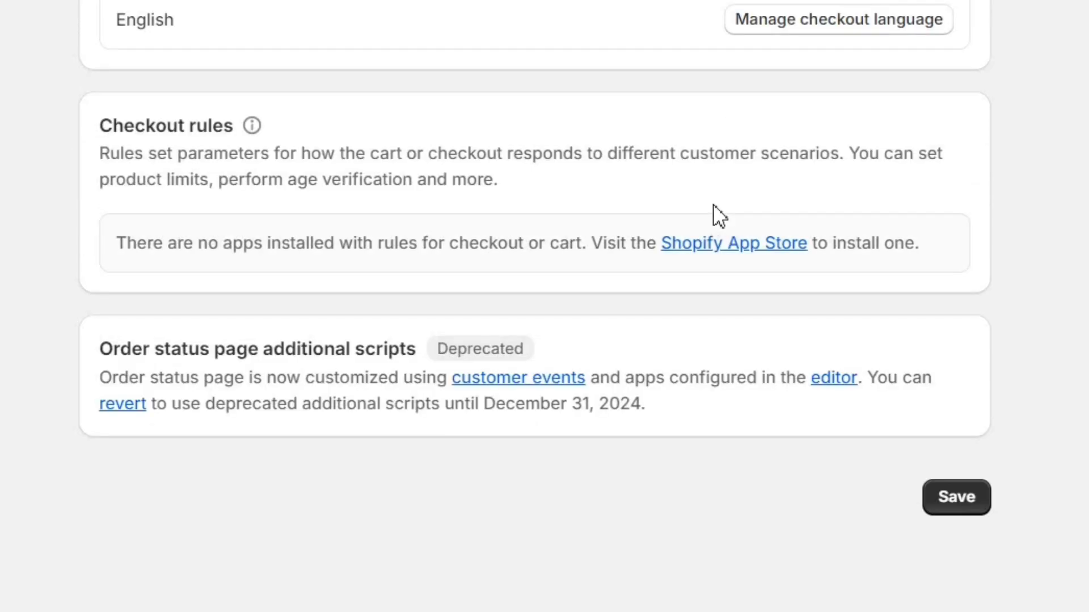
pyautogui.click(976, 507)
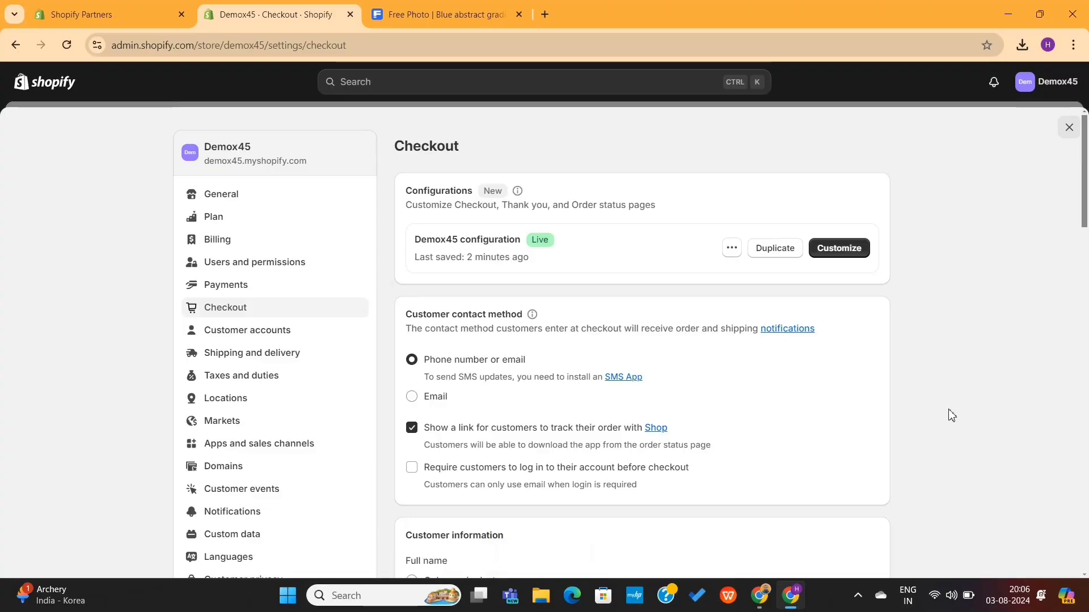
# Step: Follow the Shopify App Store link under Checkout rules into a new tab
pyautogui.scroll(-10, 949, 414)
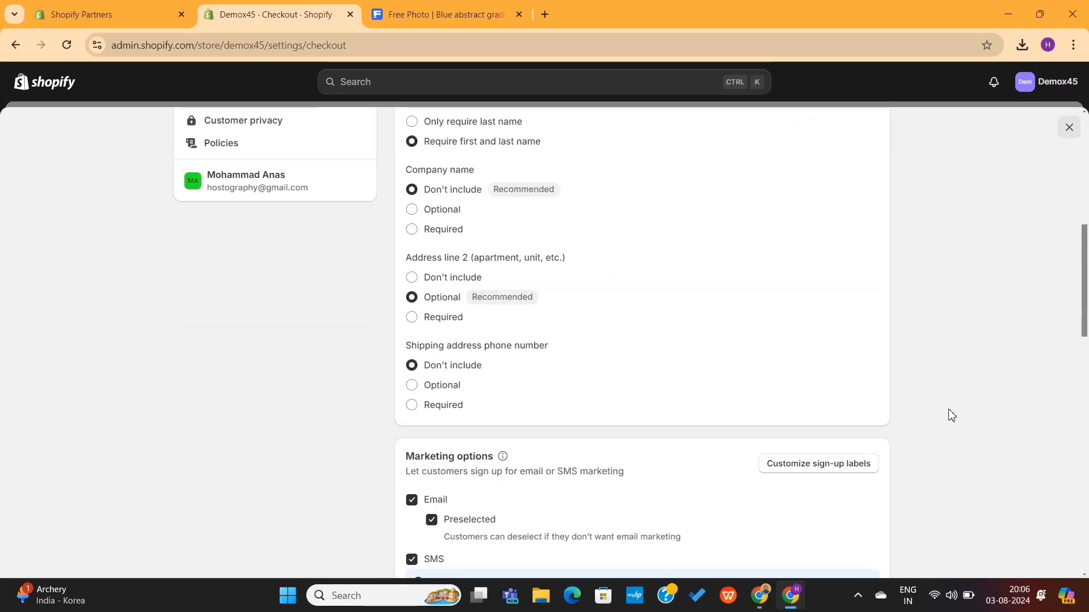
pyautogui.scroll(-10, 952, 416)
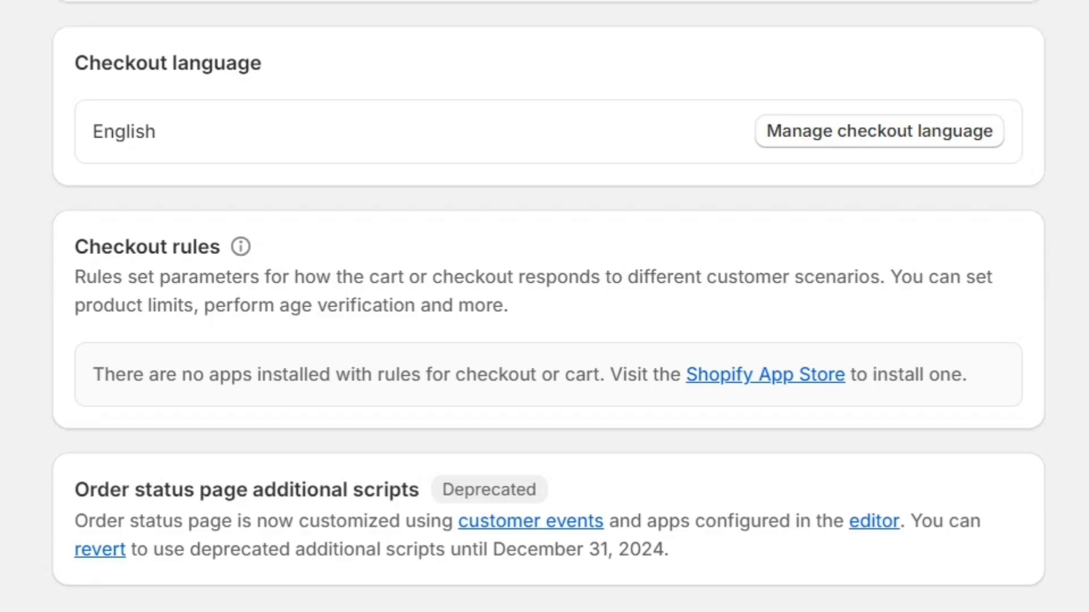
pyautogui.tripleClick(362, 282)
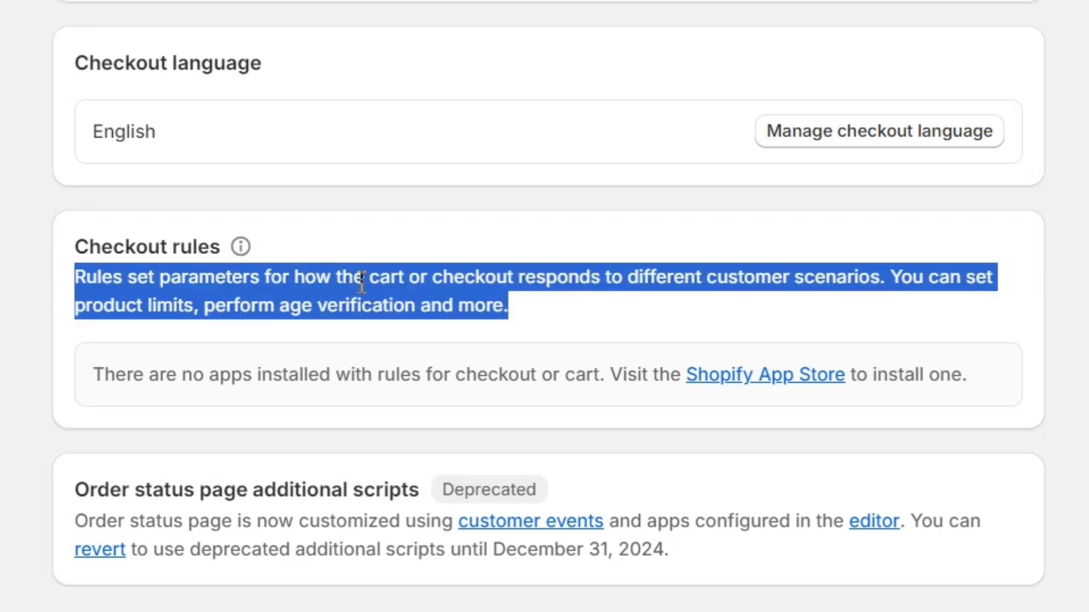
pyautogui.click(362, 281)
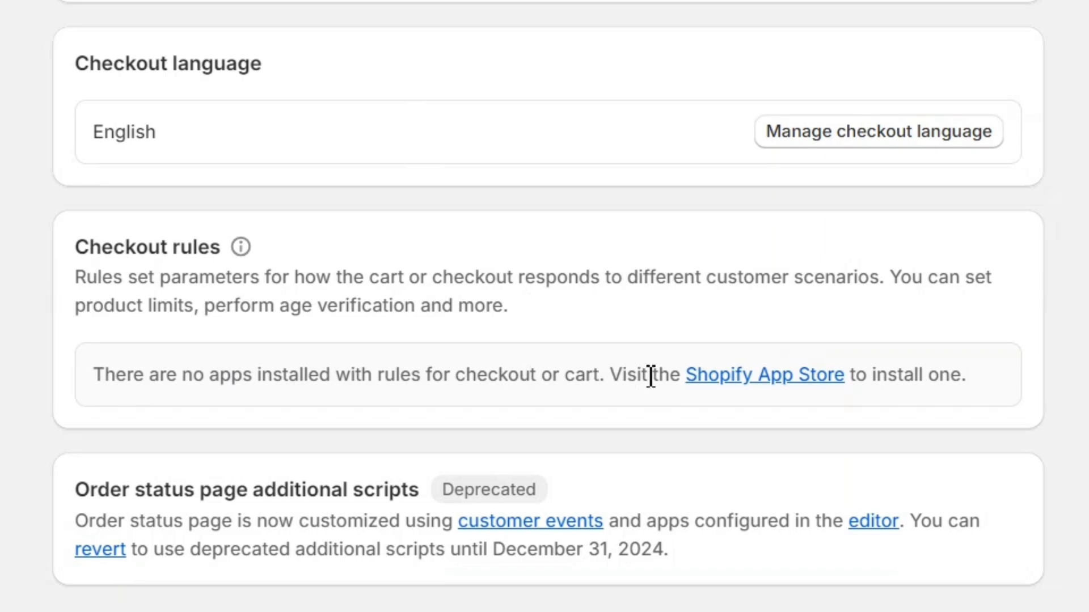
pyautogui.click(748, 375)
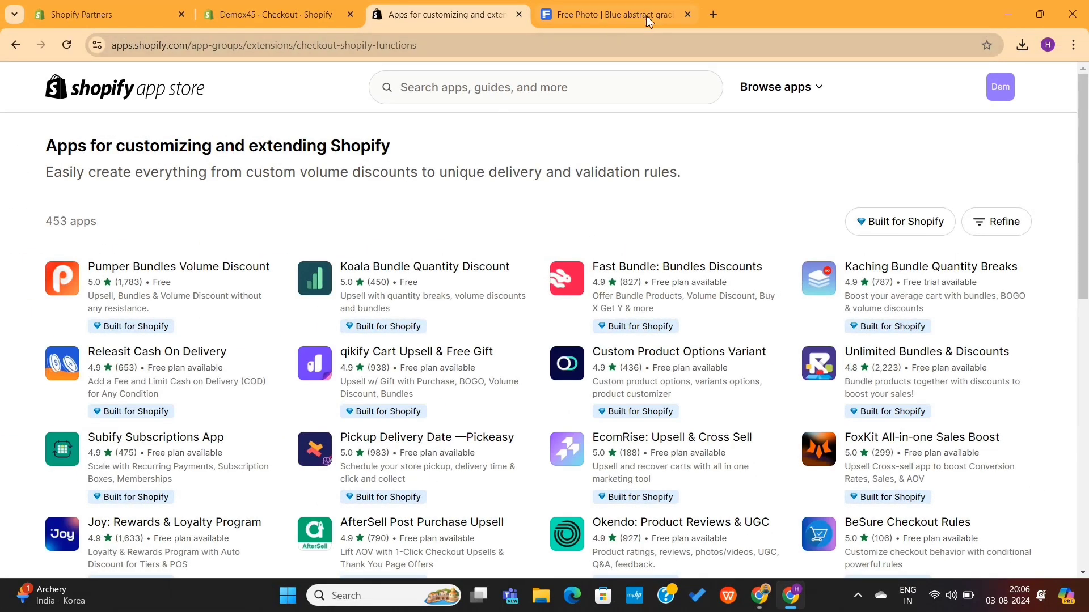
# Step: Close the Free Photo tab and review EcomRise: Upsell & Cross Sell's Free plan features
pyautogui.click(687, 17)
pyautogui.scroll(-2, 627, 170)
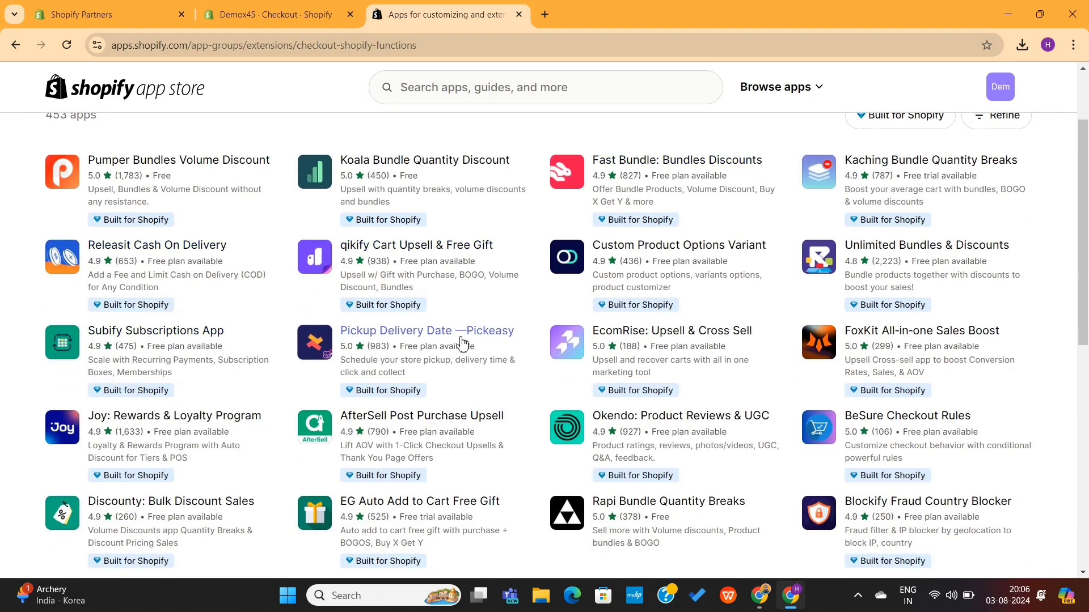
pyautogui.scroll(-2, 632, 345)
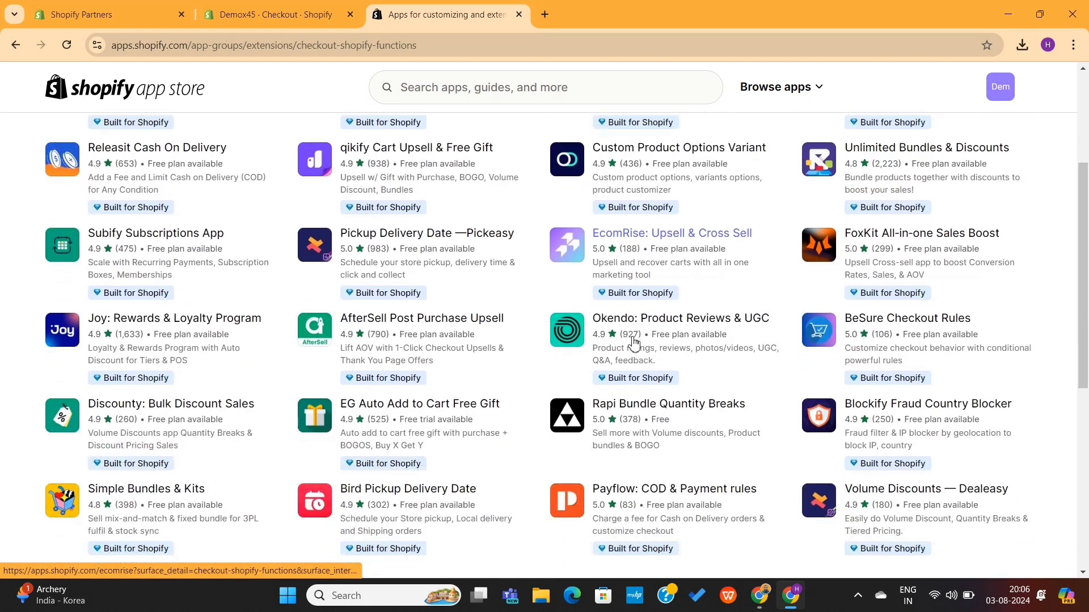
pyautogui.click(627, 233)
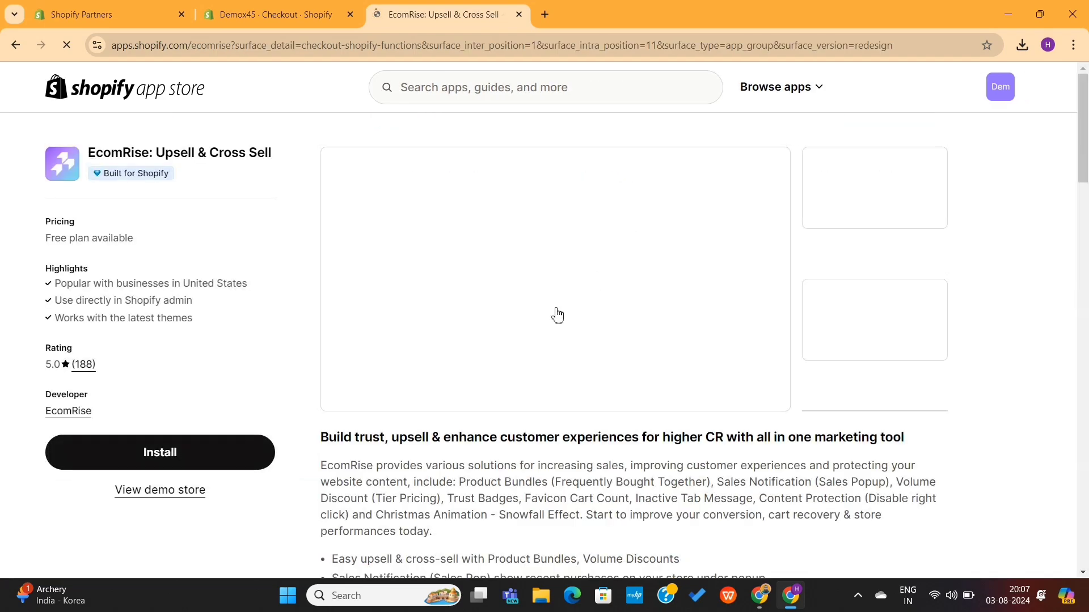
pyautogui.scroll(-10, 556, 314)
pyautogui.scroll(-1, 558, 314)
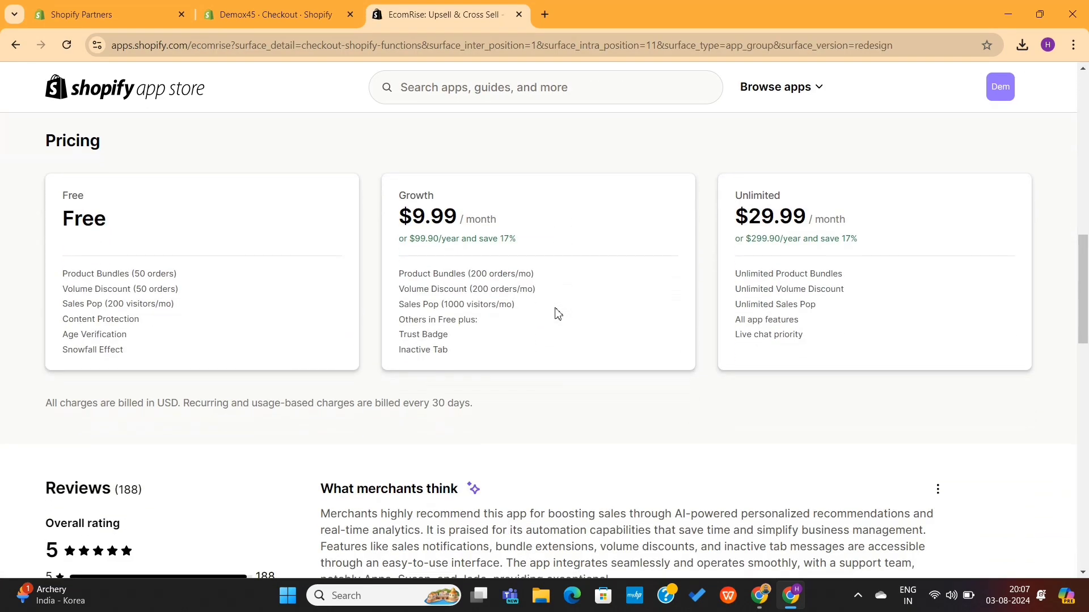
pyautogui.moveTo(57, 273); pyautogui.dragTo(221, 303)
pyautogui.click(277, 304)
# Step: Open the AfterSell Post Purchase Upsell app listing
pyautogui.scroll(-5, 281, 304)
pyautogui.hscroll(-5, 283, 306)
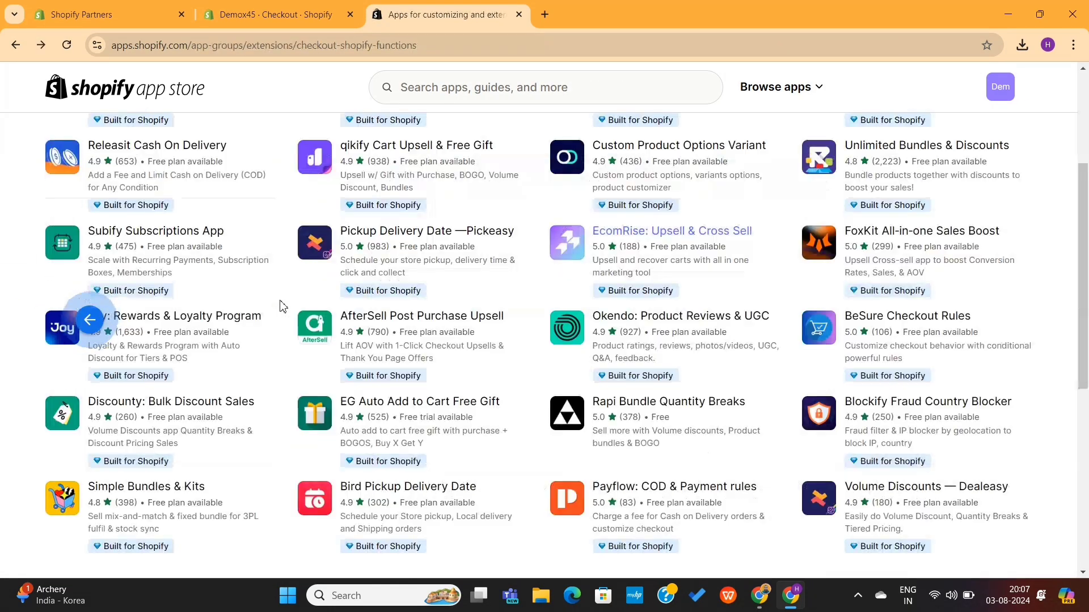
pyautogui.click(422, 320)
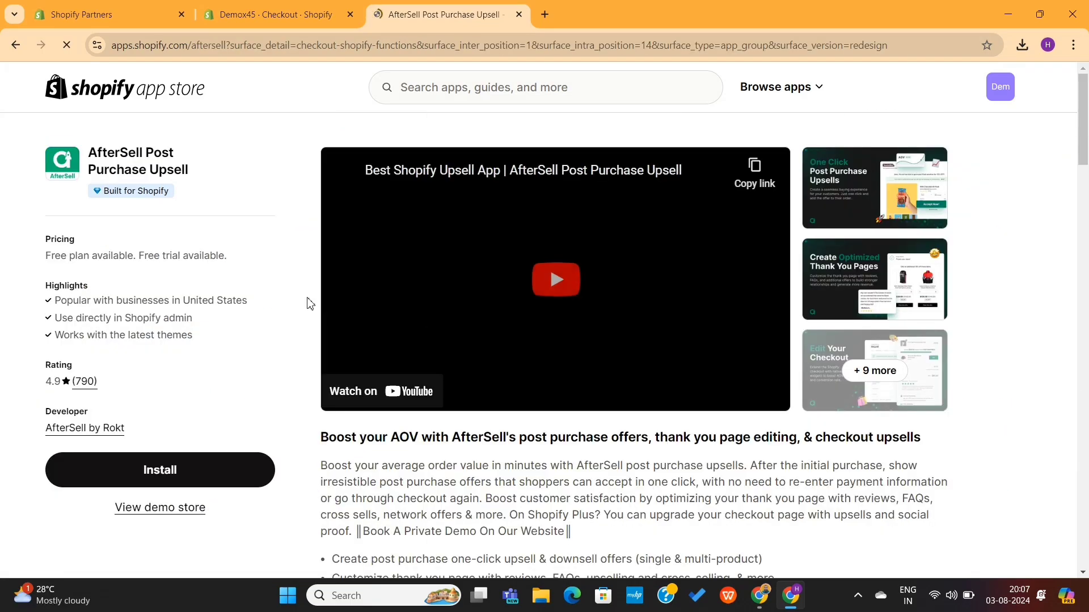
pyautogui.moveTo(86, 159); pyautogui.dragTo(214, 177)
pyautogui.click(215, 177)
pyautogui.scroll(-2, 272, 307)
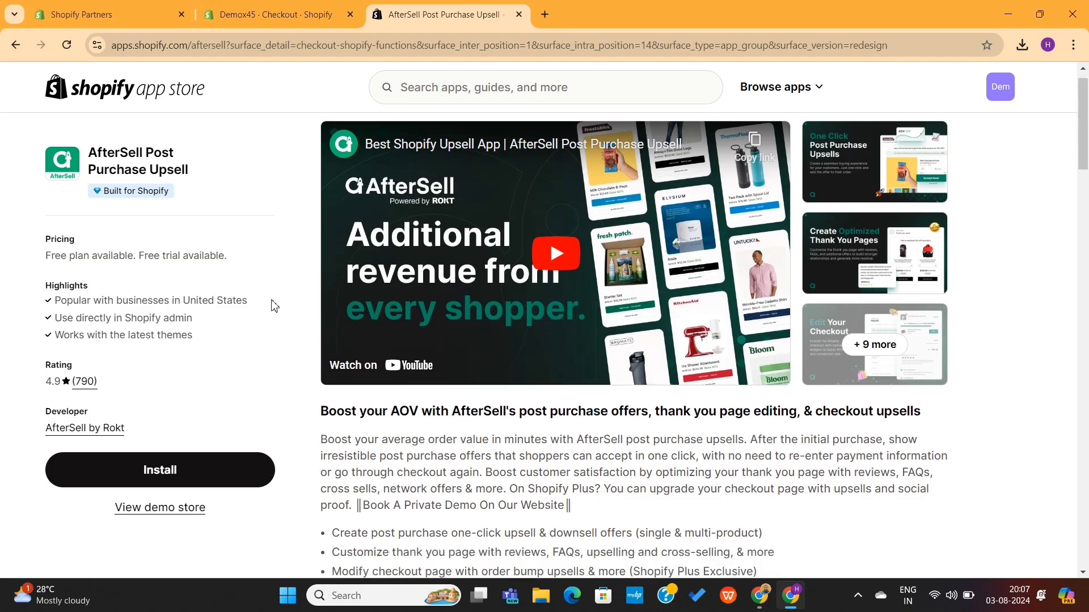
pyautogui.scroll(2, 272, 307)
pyautogui.scroll(-10, 210, 505)
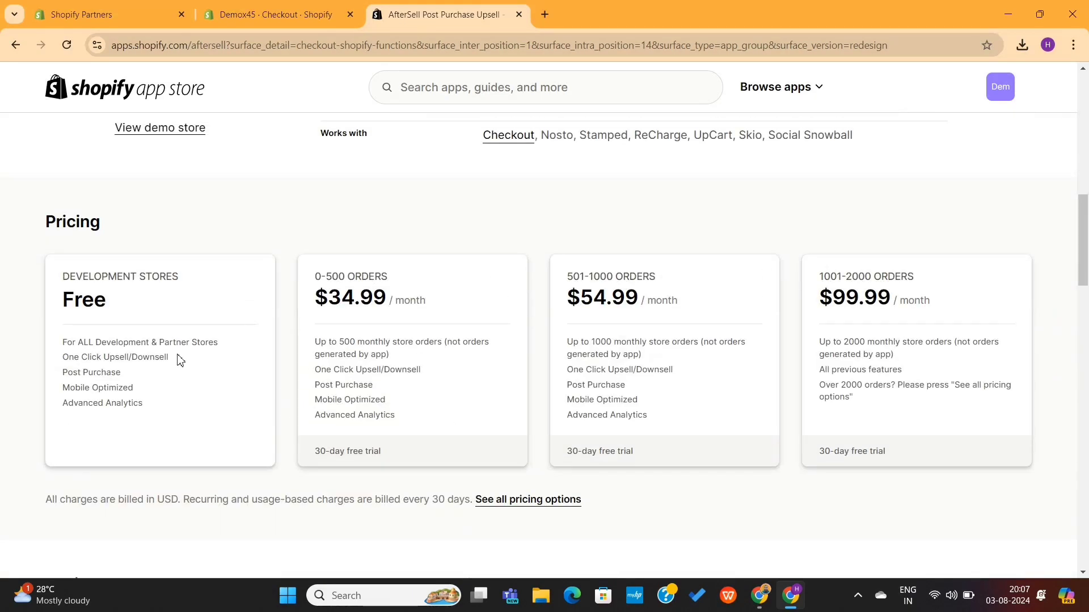
pyautogui.moveTo(56, 286); pyautogui.dragTo(125, 309)
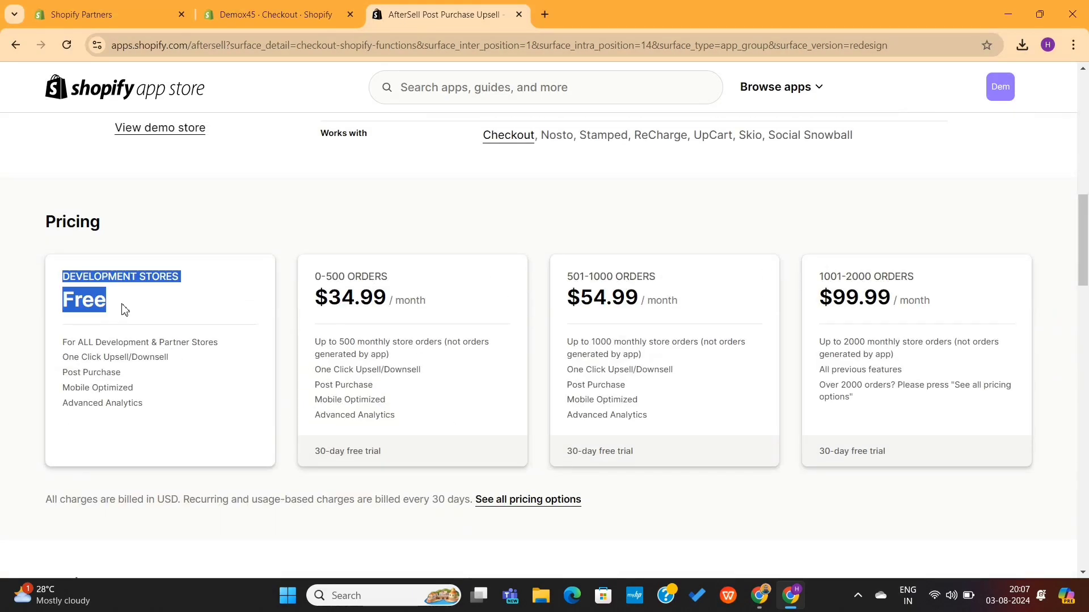
pyautogui.click(125, 309)
pyautogui.tripleClick(148, 276)
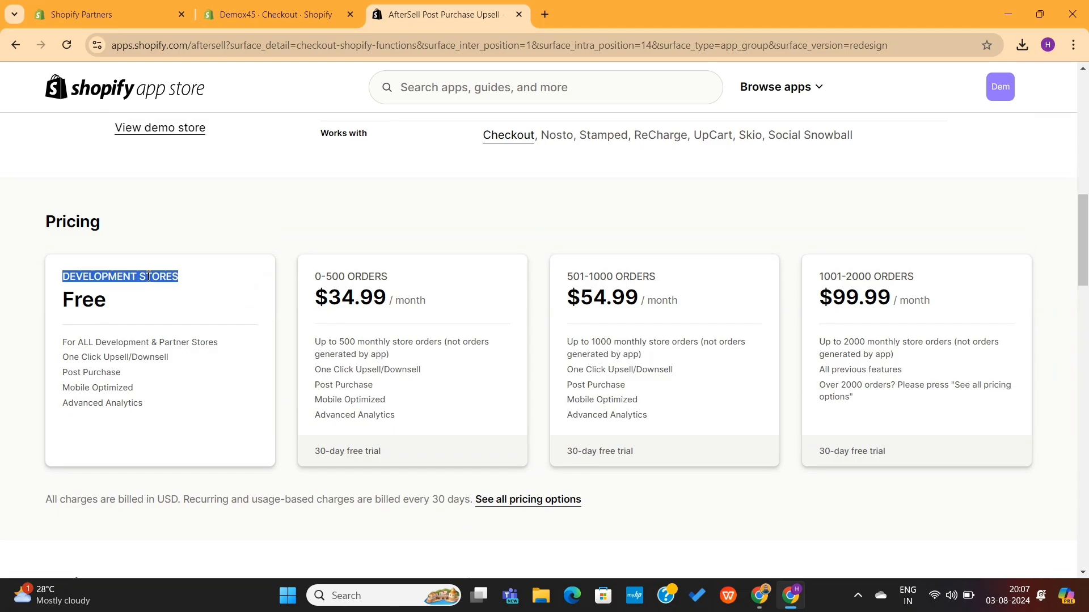
pyautogui.click(189, 280)
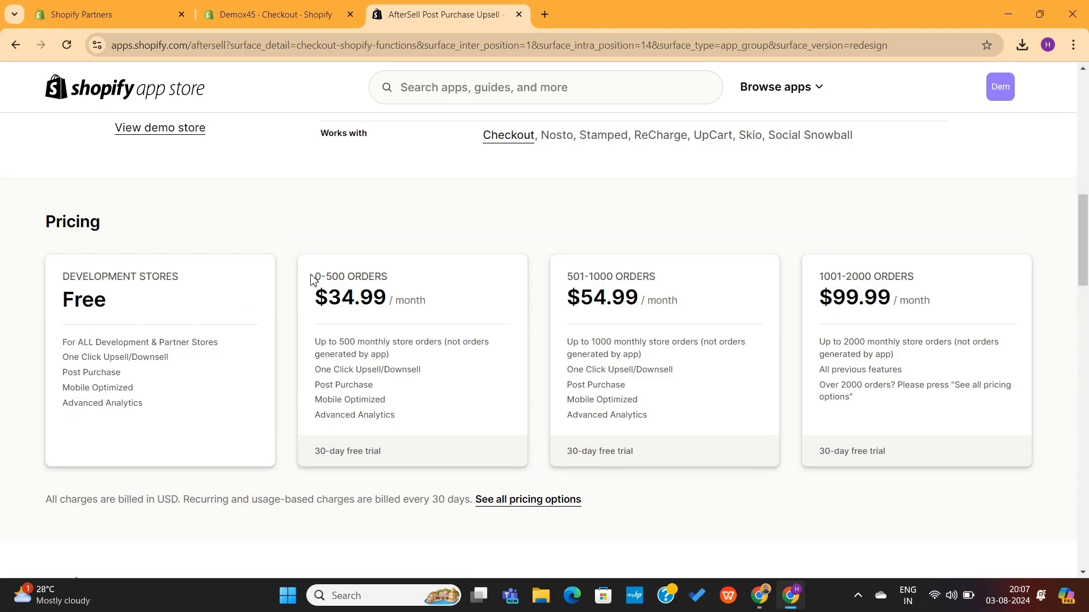
pyautogui.moveTo(313, 279); pyautogui.dragTo(406, 284)
pyautogui.click(408, 283)
pyautogui.moveTo(562, 283); pyautogui.dragTo(702, 311)
pyautogui.click(745, 303)
pyautogui.moveTo(814, 280); pyautogui.dragTo(953, 309)
pyautogui.click(954, 310)
pyautogui.moveTo(656, 455); pyautogui.dragTo(559, 458)
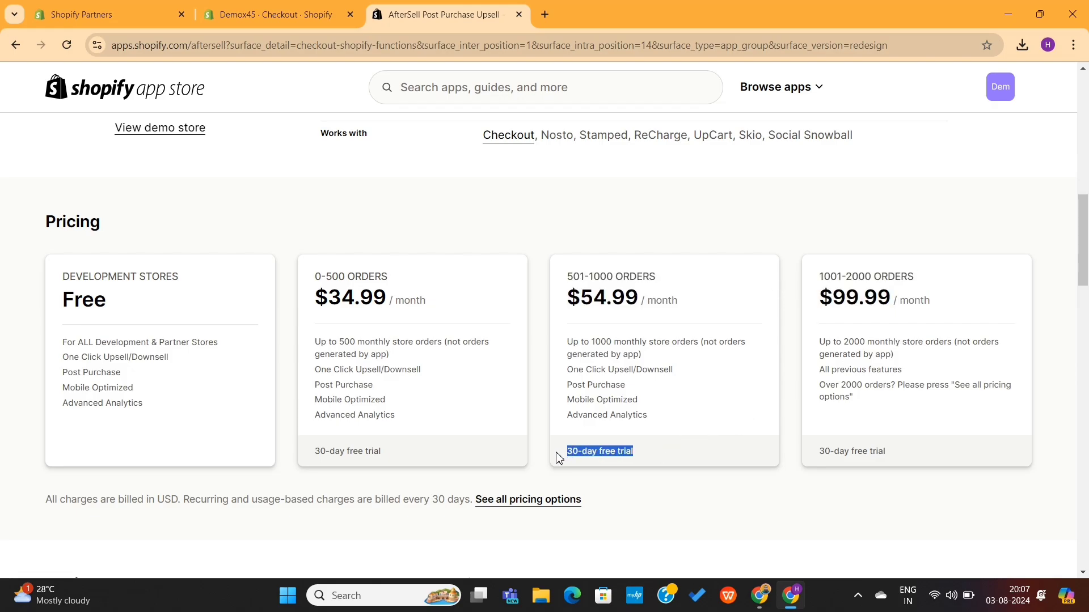
pyautogui.click(559, 458)
pyautogui.moveTo(401, 452); pyautogui.dragTo(278, 454)
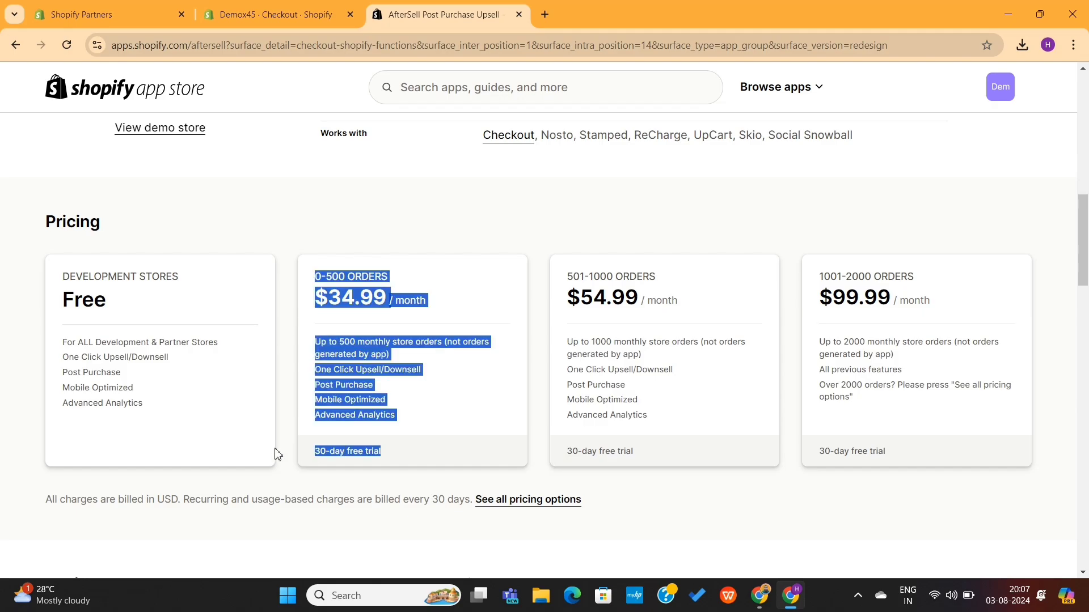
pyautogui.click(405, 404)
pyautogui.scroll(7, 448, 345)
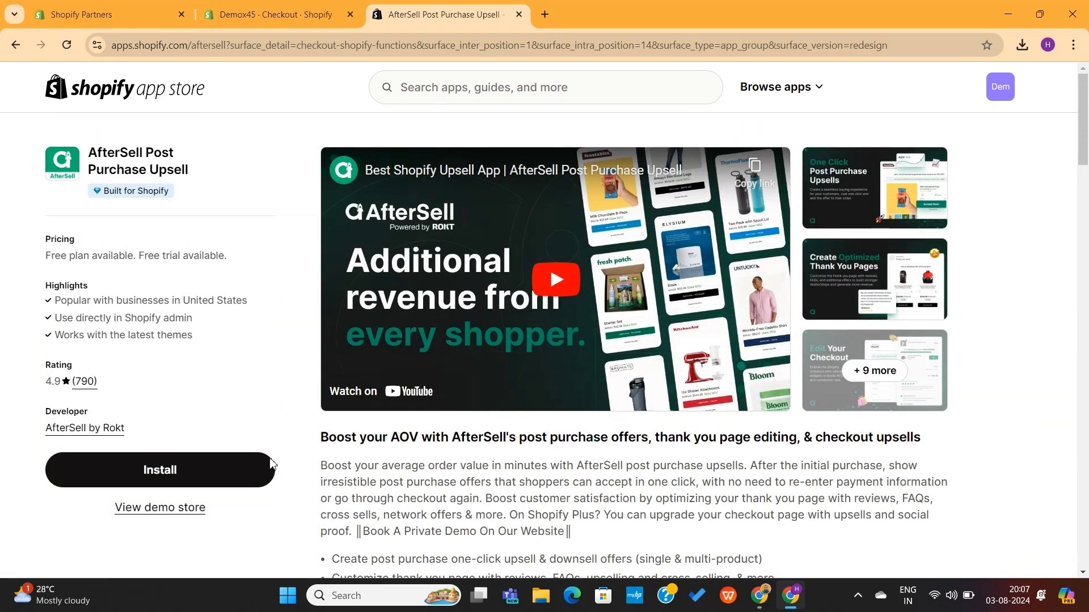
# Step: Open the AfterSell demo store and browse to the 'See AfterSell in Action' cards
pyautogui.click(195, 510)
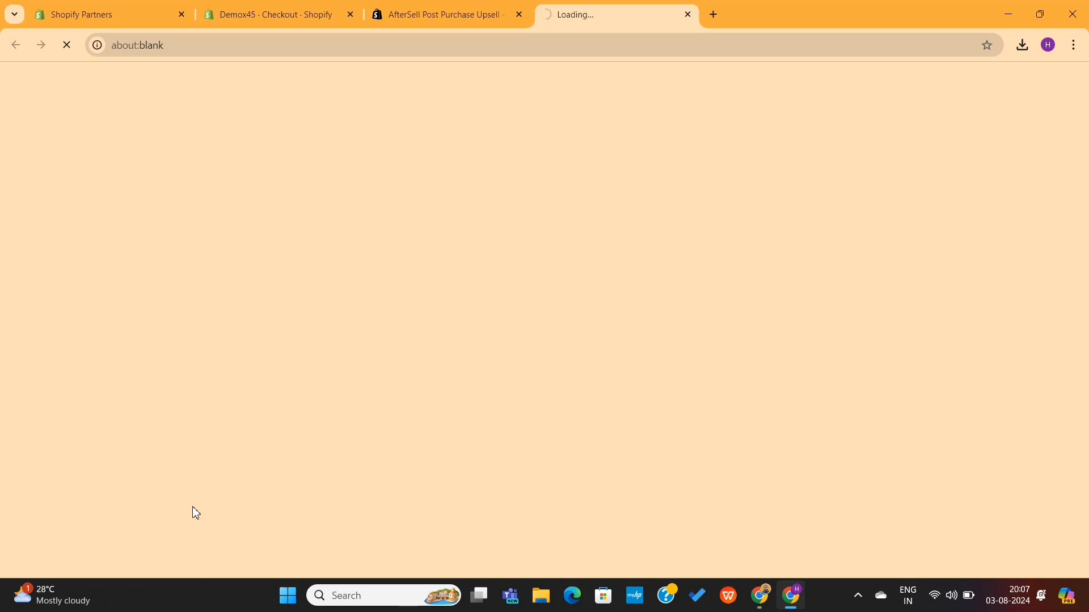
pyautogui.scroll(-5, 313, 467)
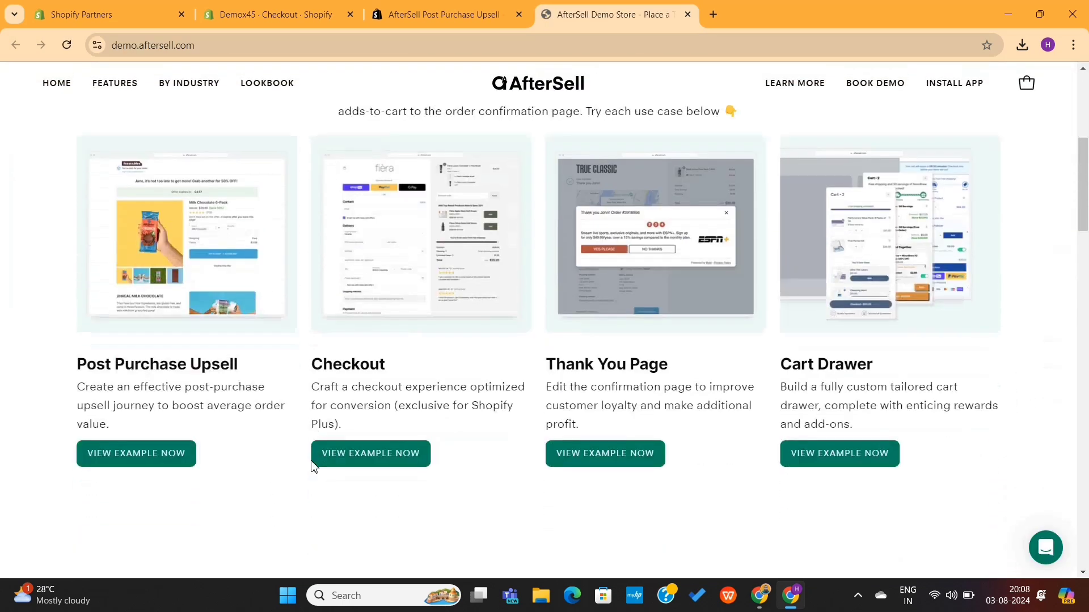
pyautogui.scroll(-2, 313, 466)
pyautogui.scroll(2, 313, 466)
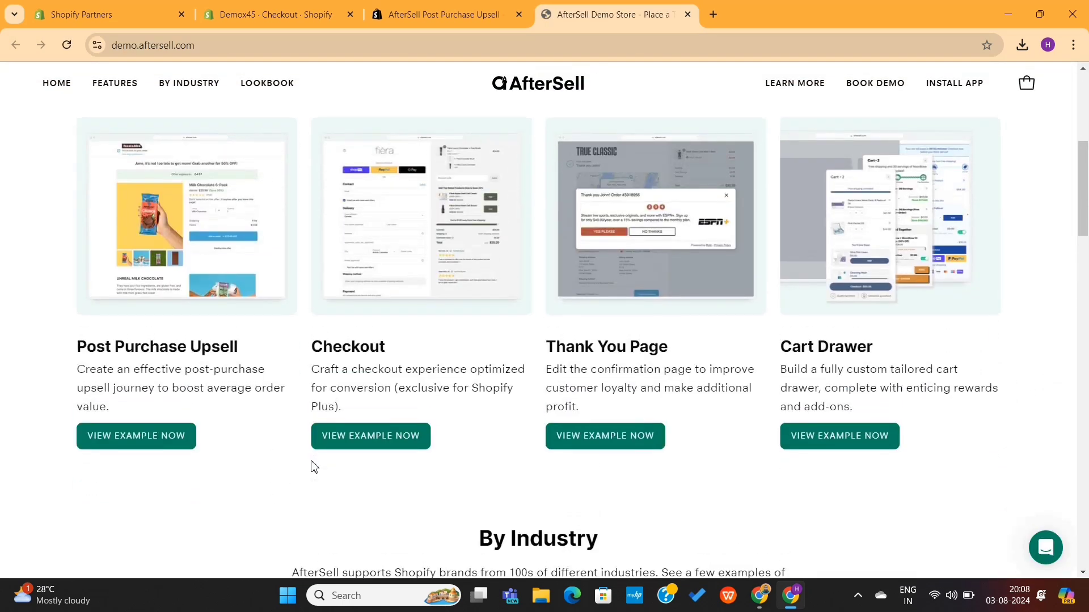
pyautogui.scroll(-10, 313, 466)
pyautogui.scroll(11, 312, 464)
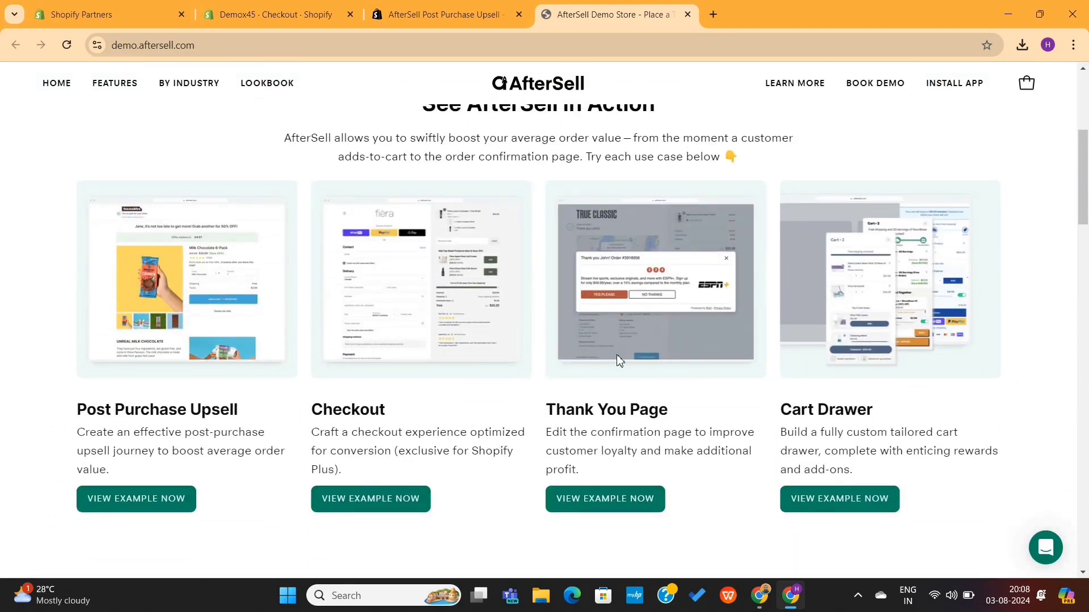
# Step: Open the Checkout example to reach the $9.99 Energy Drink product page
pyautogui.click(410, 506)
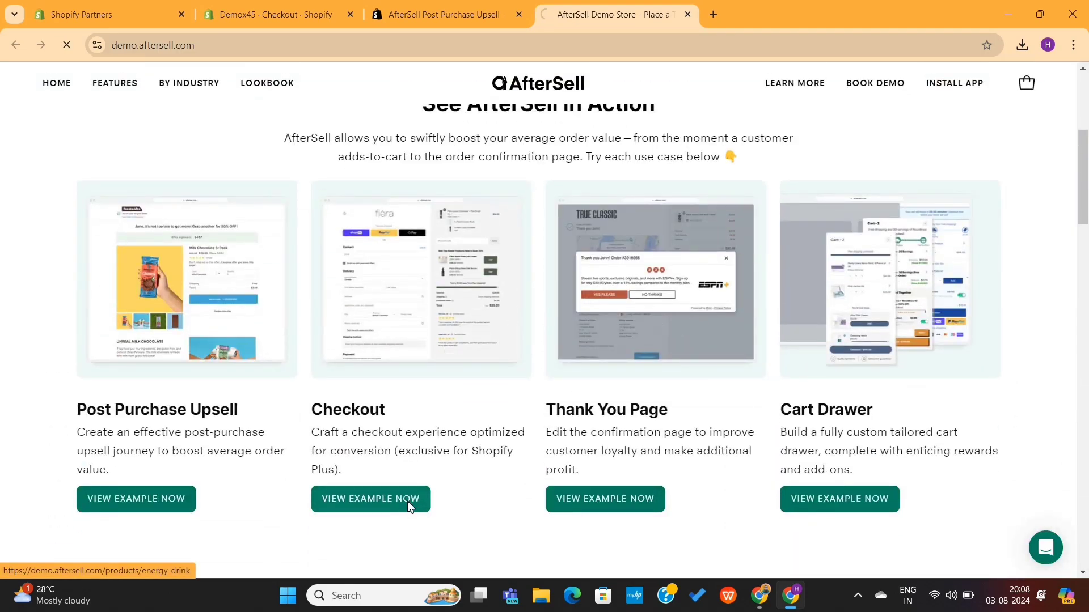
pyautogui.scroll(-3, 504, 378)
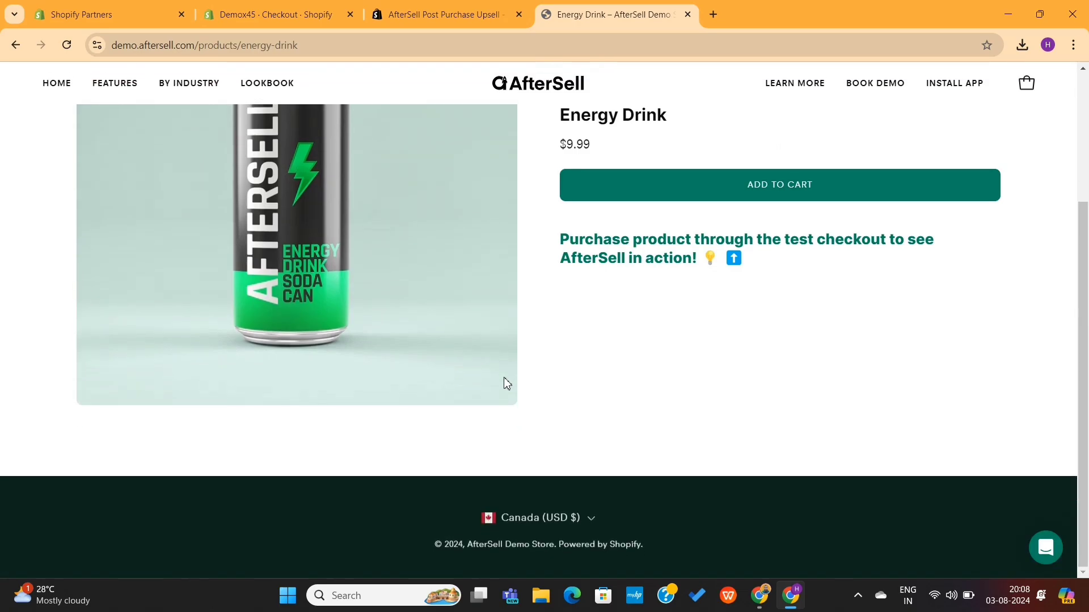
pyautogui.scroll(1, 504, 377)
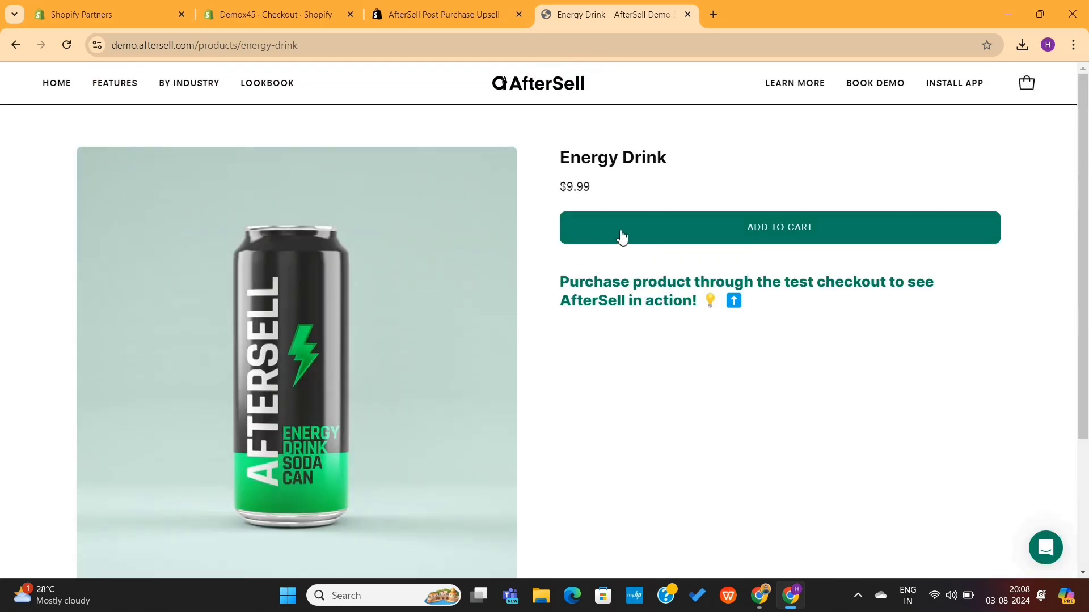
# Step: Add one Energy Drink ($9.99) to the cart and check the $19.99 Hat upsell and Shipping Protection
pyautogui.click(771, 225)
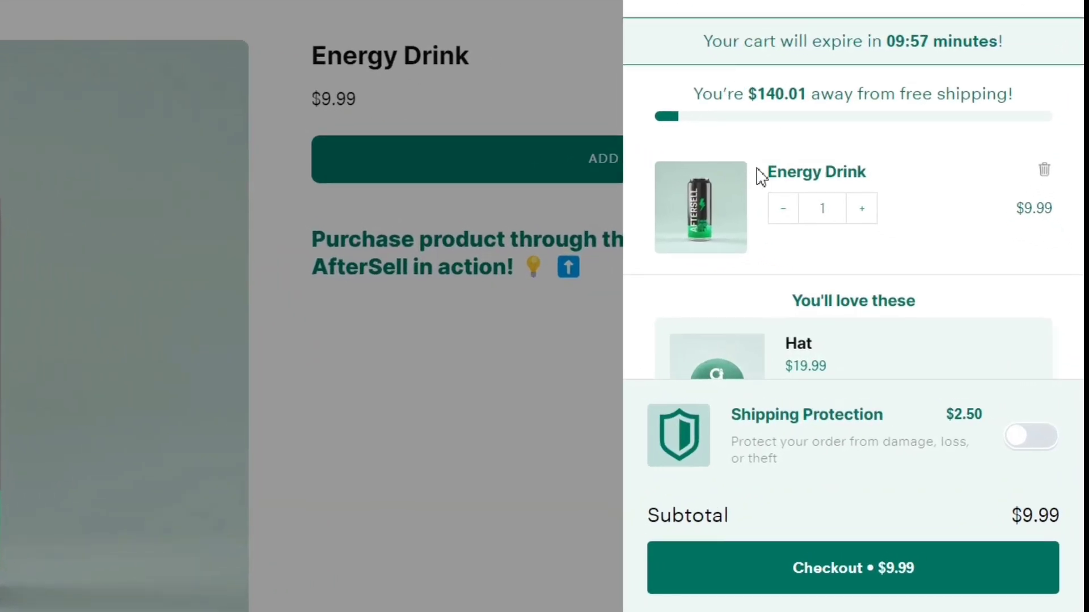
pyautogui.moveTo(761, 176); pyautogui.dragTo(936, 179)
pyautogui.click(937, 179)
pyautogui.scroll(-1, 907, 253)
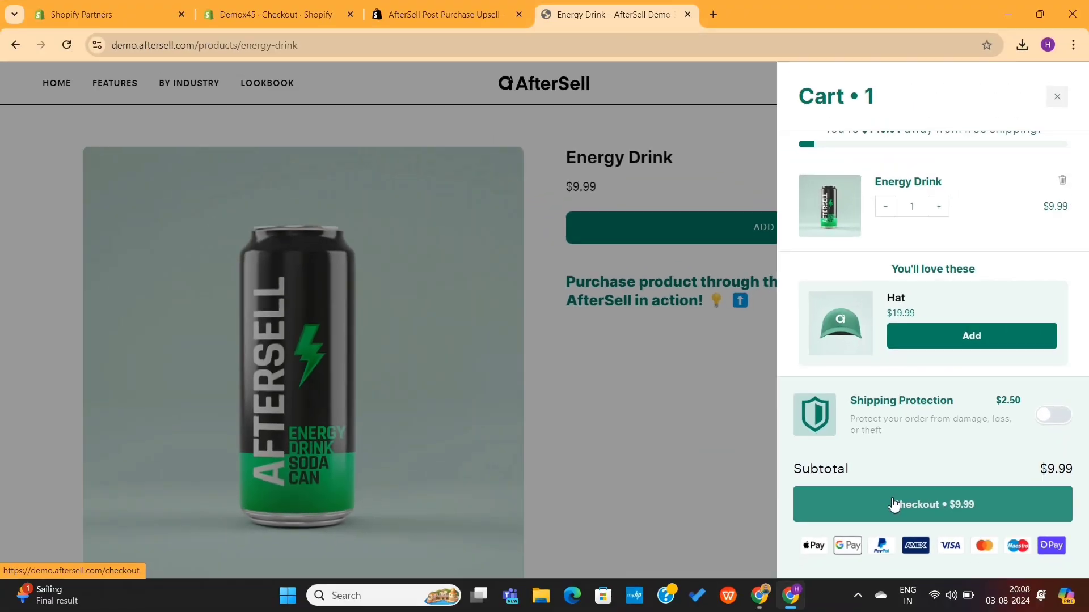
# Step: Go to the demo checkout and inspect the trust feature blocks and Sticker Pack upsell
pyautogui.click(891, 499)
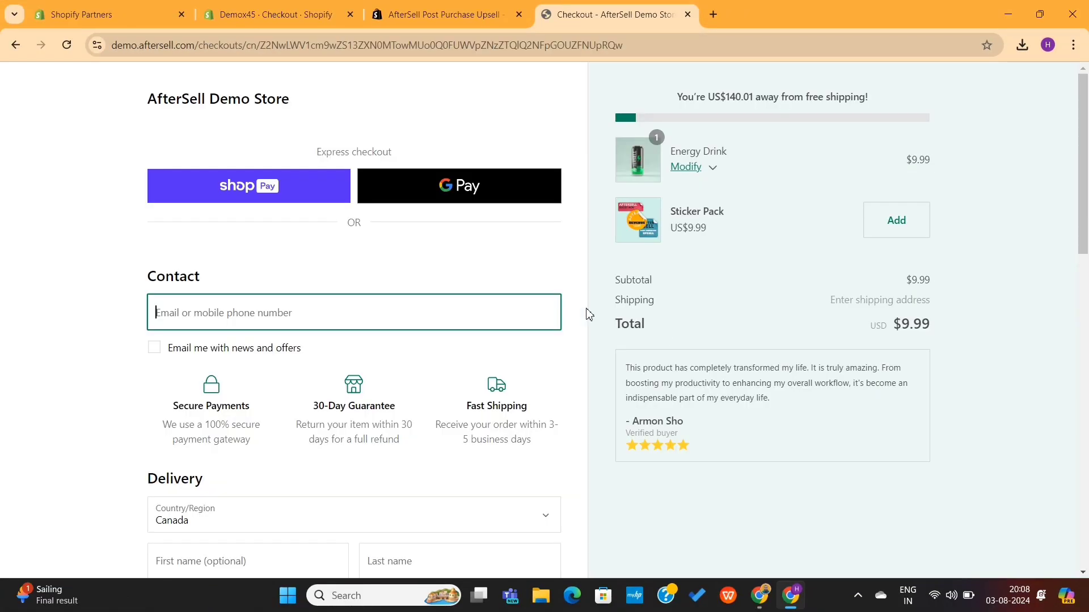
pyautogui.scroll(-10, 340, 287)
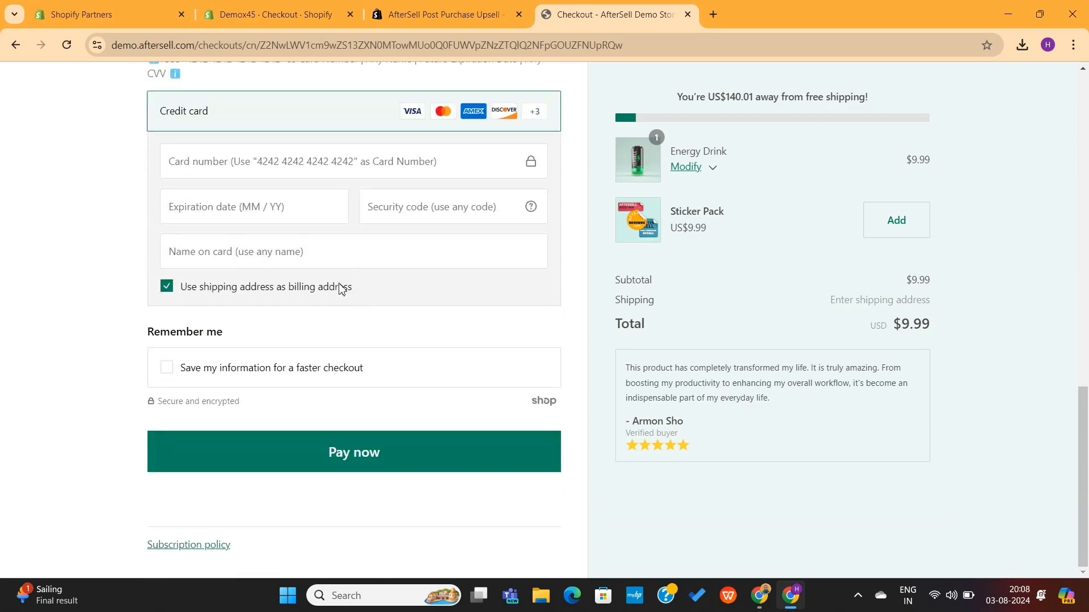
pyautogui.scroll(10, 341, 287)
pyautogui.scroll(-1, 318, 309)
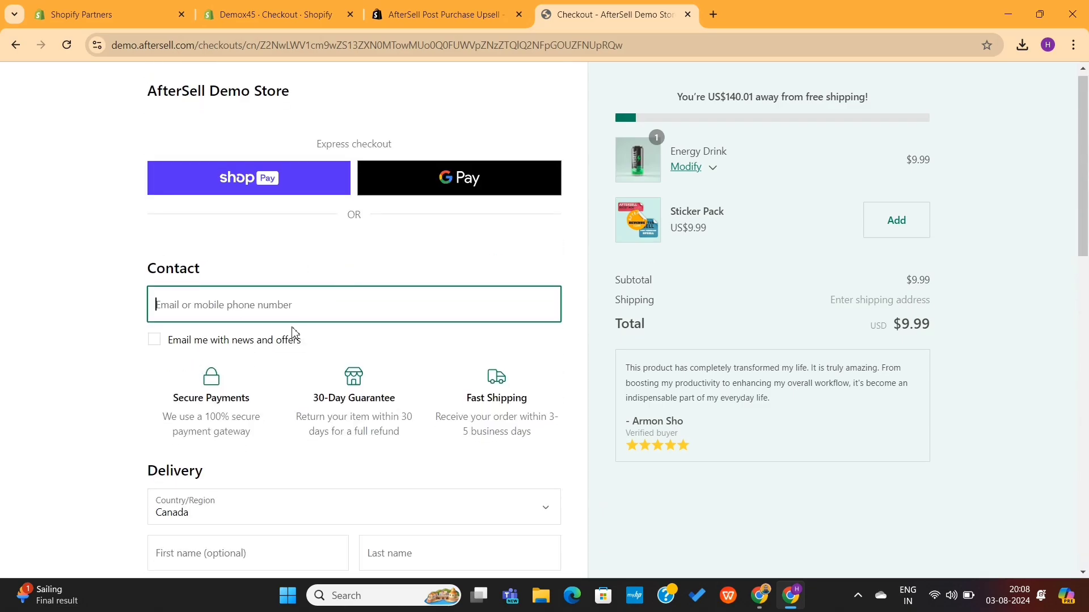
pyautogui.moveTo(144, 399); pyautogui.dragTo(572, 435)
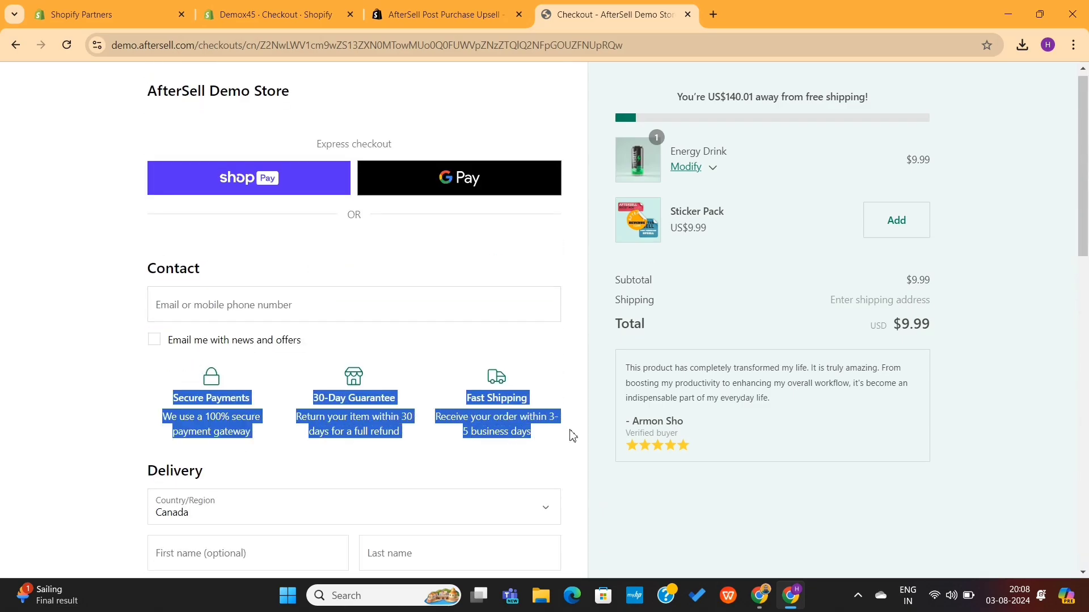
pyautogui.click(571, 435)
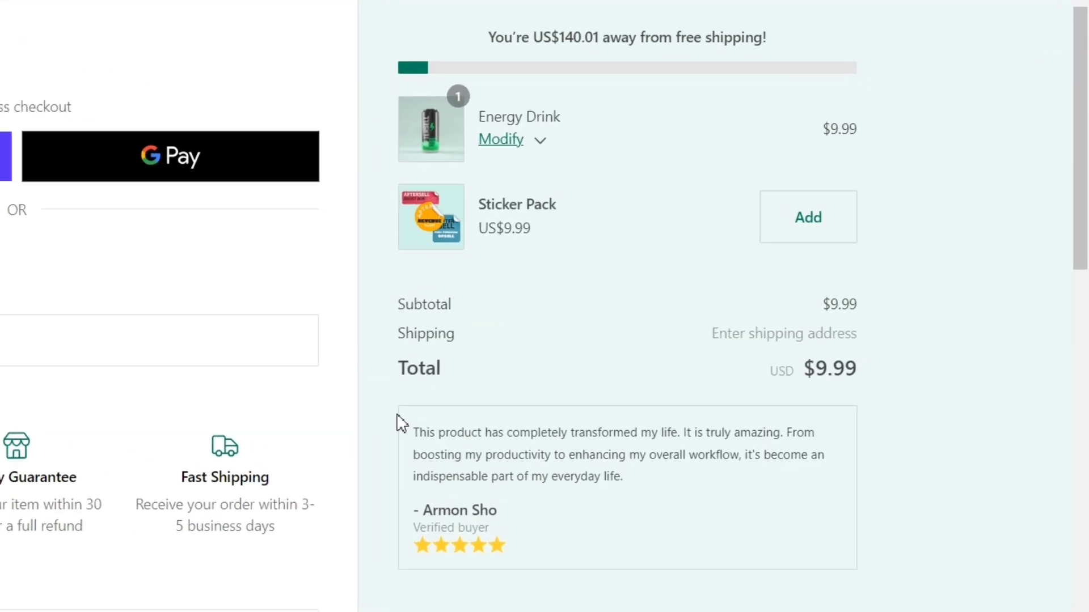
pyautogui.moveTo(739, 221); pyautogui.dragTo(679, 215)
pyautogui.moveTo(460, 208); pyautogui.dragTo(448, 214)
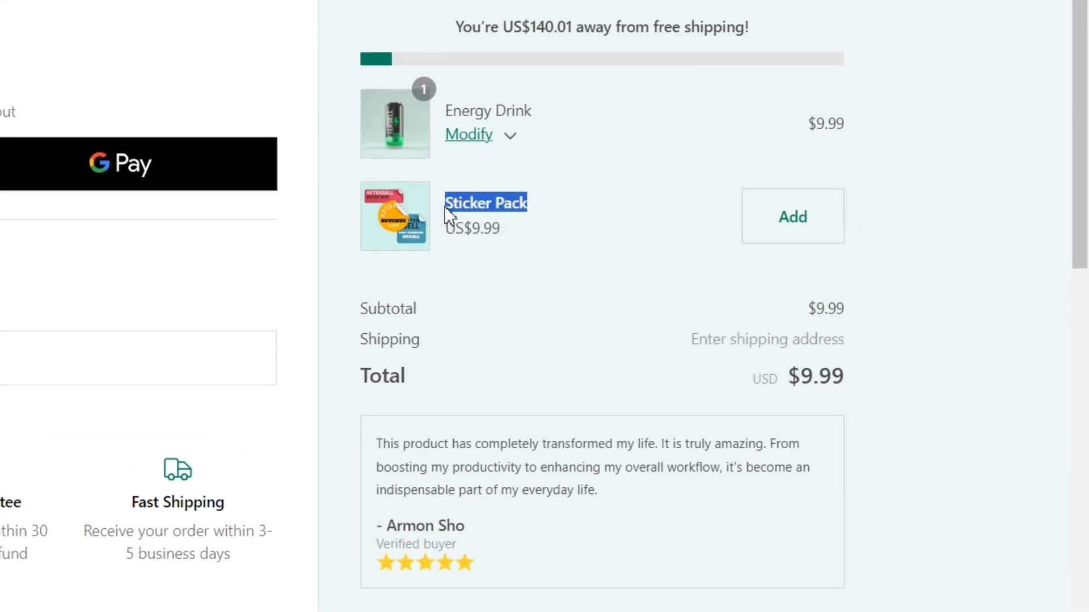
pyautogui.click(606, 229)
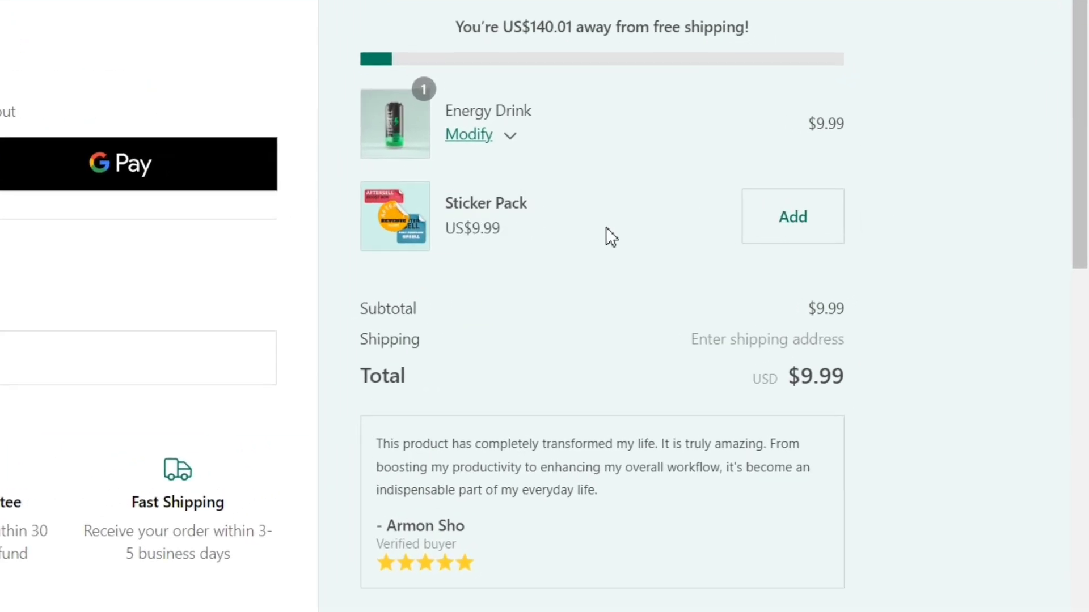
# Step: Review the rest of the checkout page, including the customer review paragraph
pyautogui.scroll(-5, 606, 289)
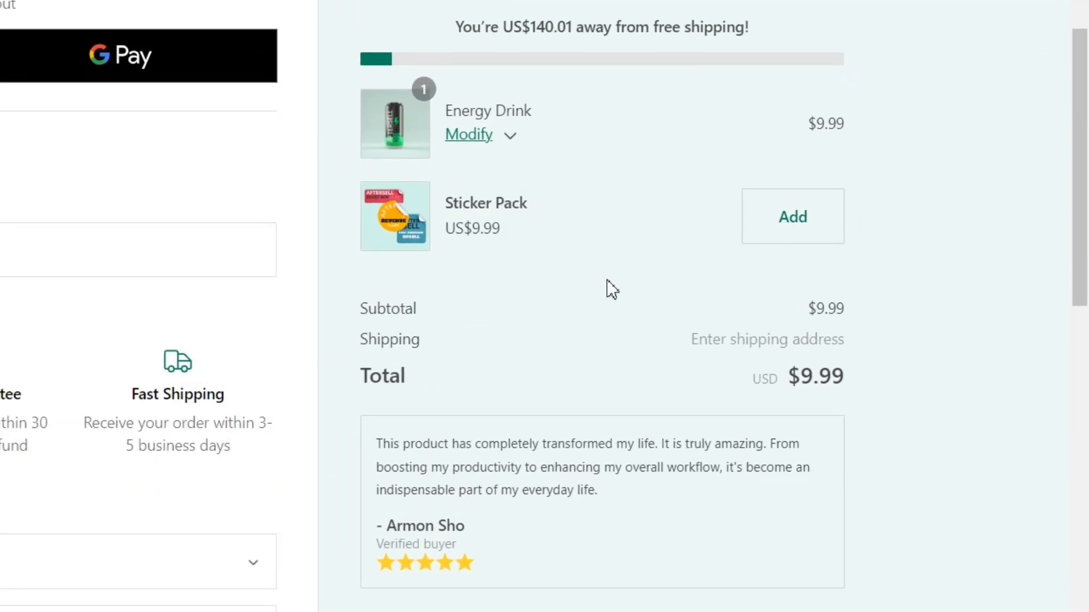
pyautogui.tripleClick(559, 443)
pyautogui.click(557, 443)
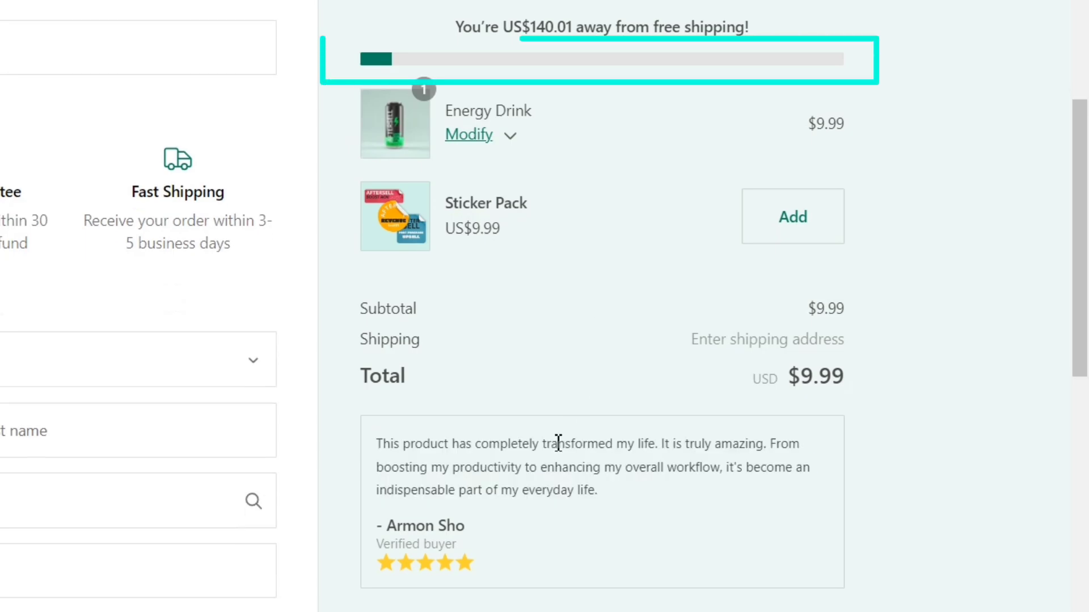
pyautogui.scroll(-10, 289, 524)
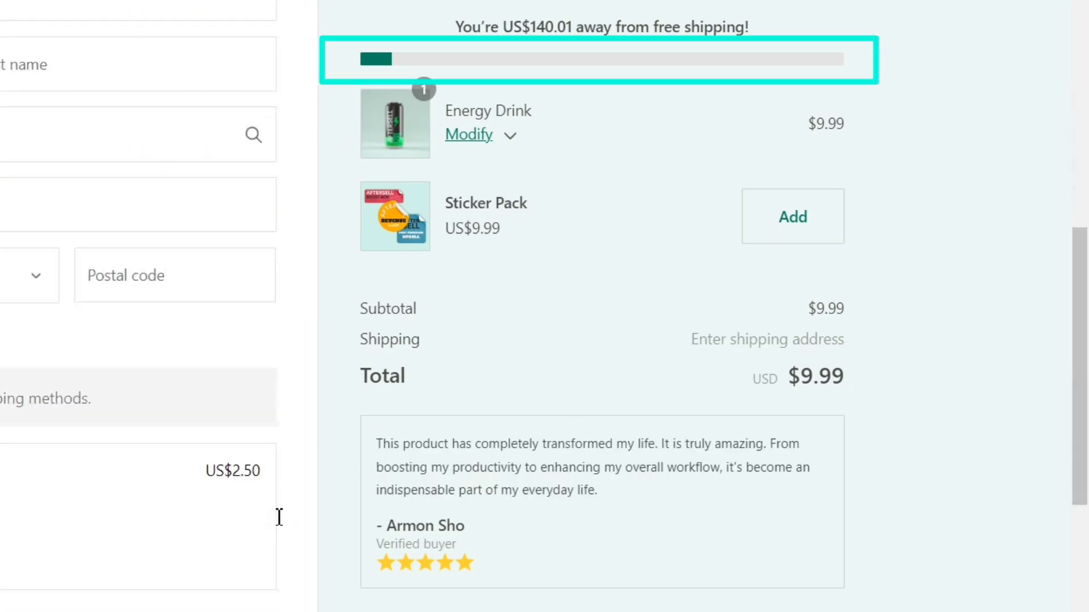
pyautogui.scroll(-5, 280, 524)
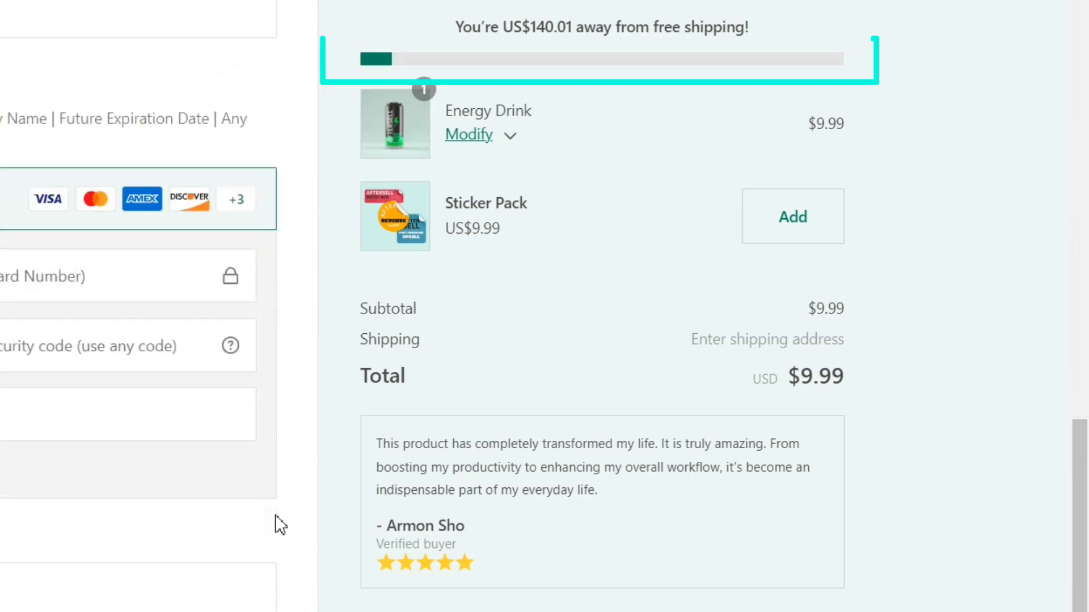
pyautogui.scroll(15, 548, 423)
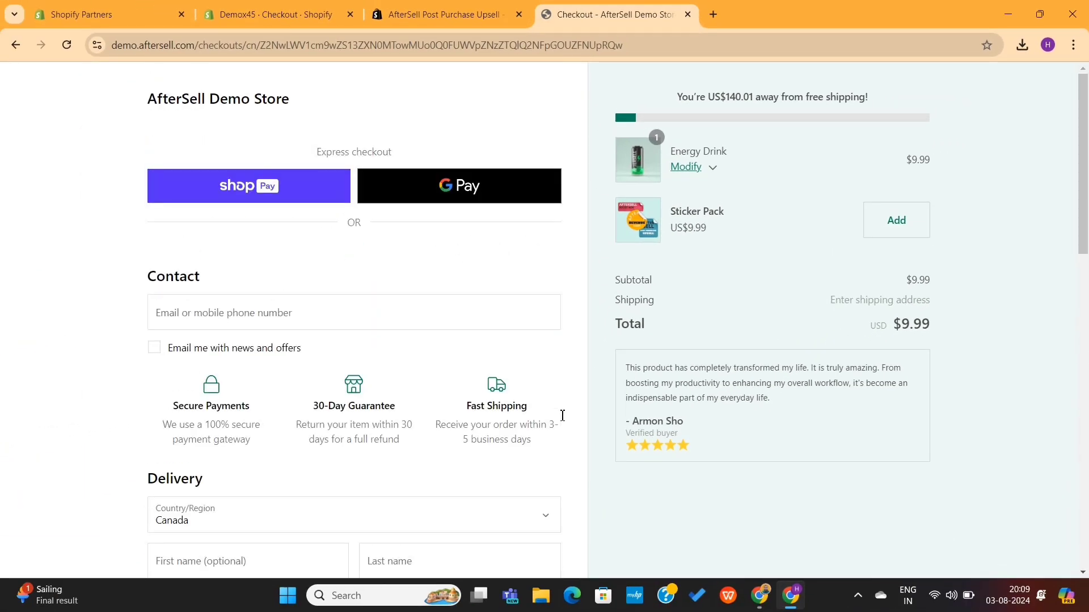
pyautogui.scroll(-5, 562, 416)
pyautogui.scroll(5, 562, 416)
# Step: Close the demo checkout tab and return to the AfterSell app listing
pyautogui.hotkey('ctrl', 'w')
pyautogui.scroll(-6, 283, 273)
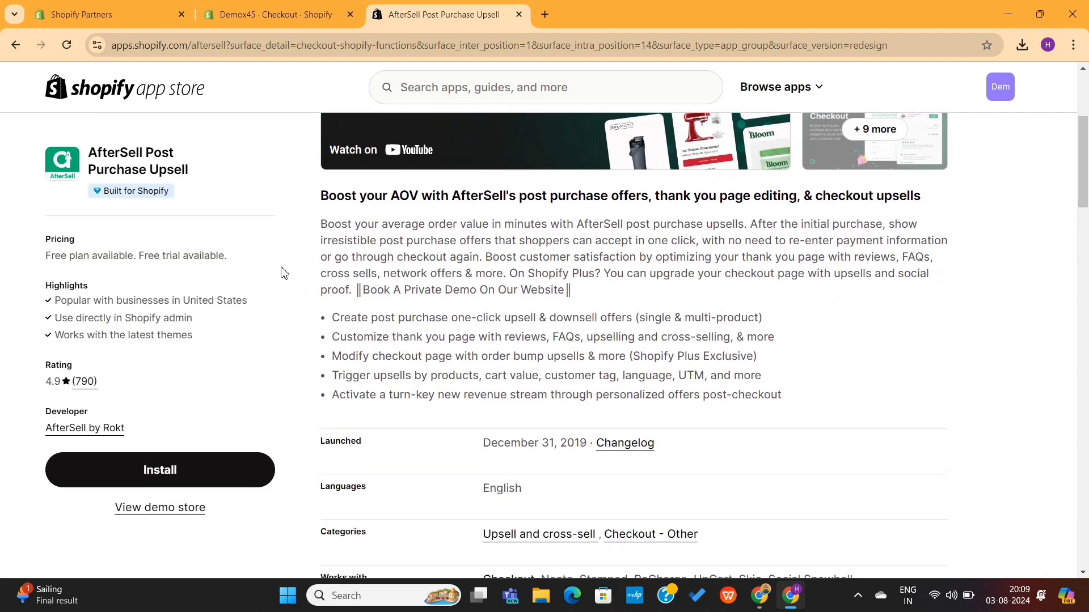
pyautogui.scroll(6, 284, 272)
# Step: Install AfterSell and review its pricing plans, noting the Free Post Purchase Only plan
pyautogui.click(195, 478)
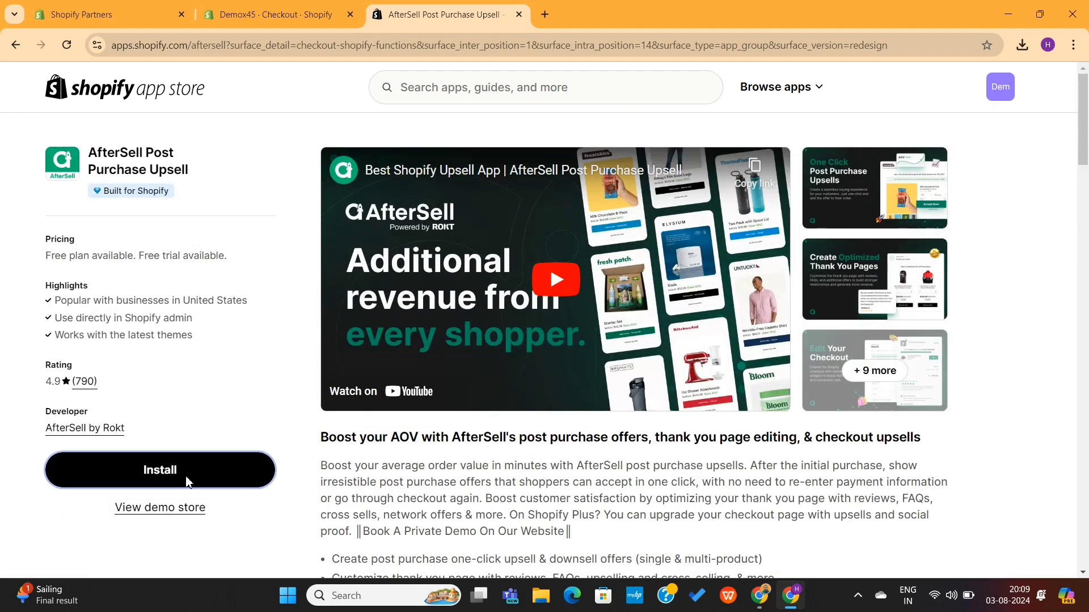
pyautogui.scroll(-1, 428, 387)
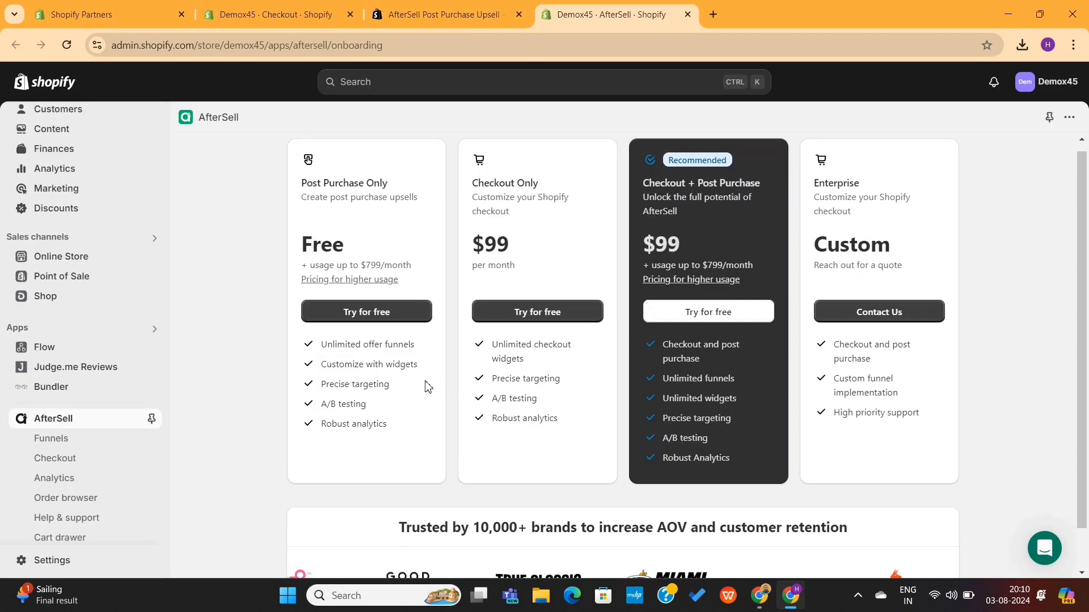
pyautogui.scroll(1, 428, 387)
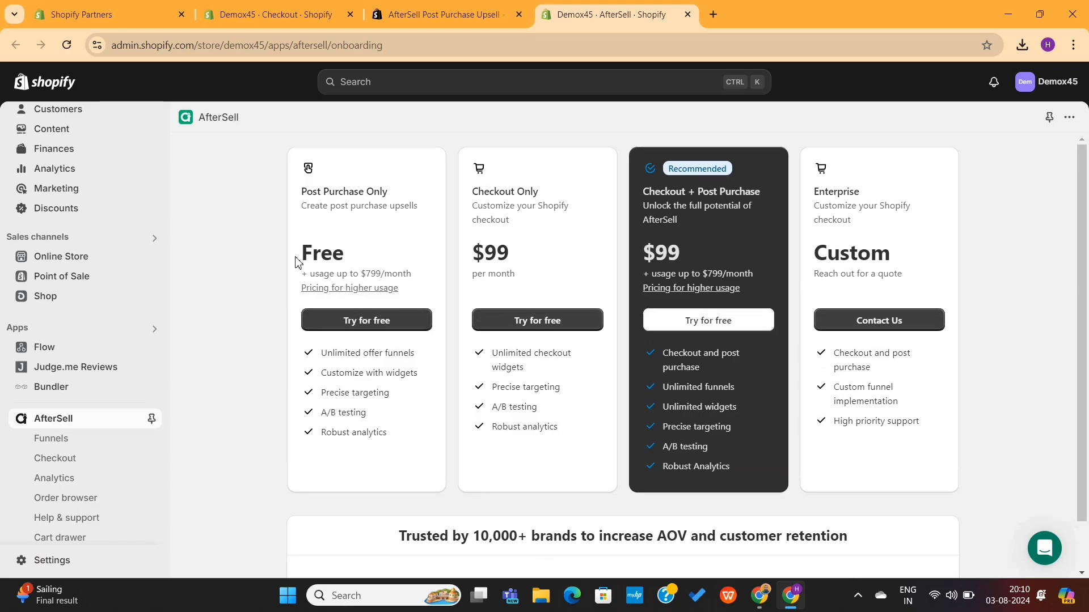
pyautogui.moveTo(290, 259); pyautogui.dragTo(378, 265)
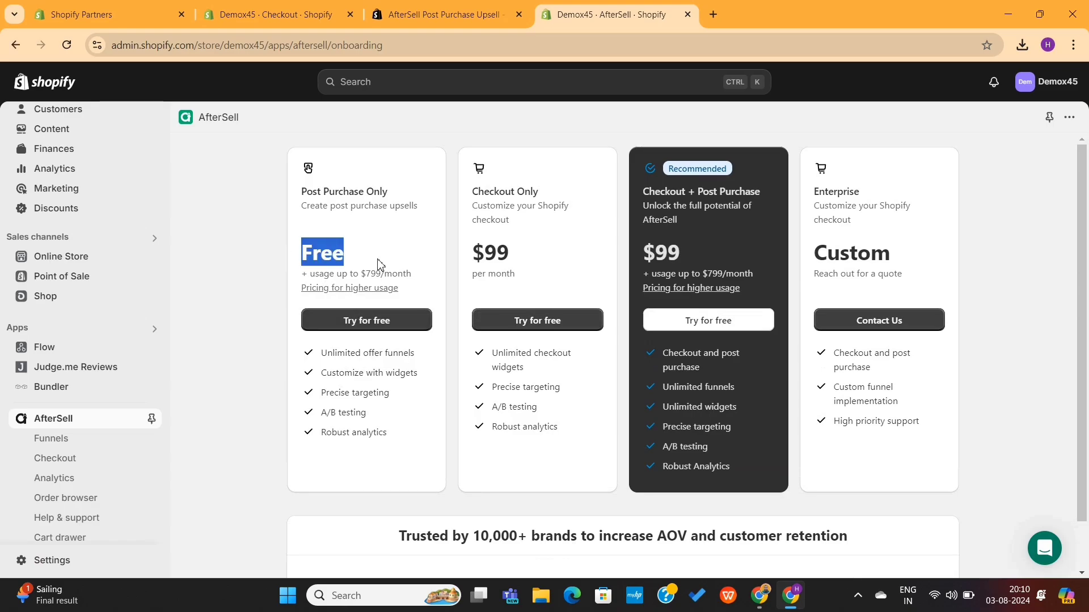
pyautogui.click(378, 265)
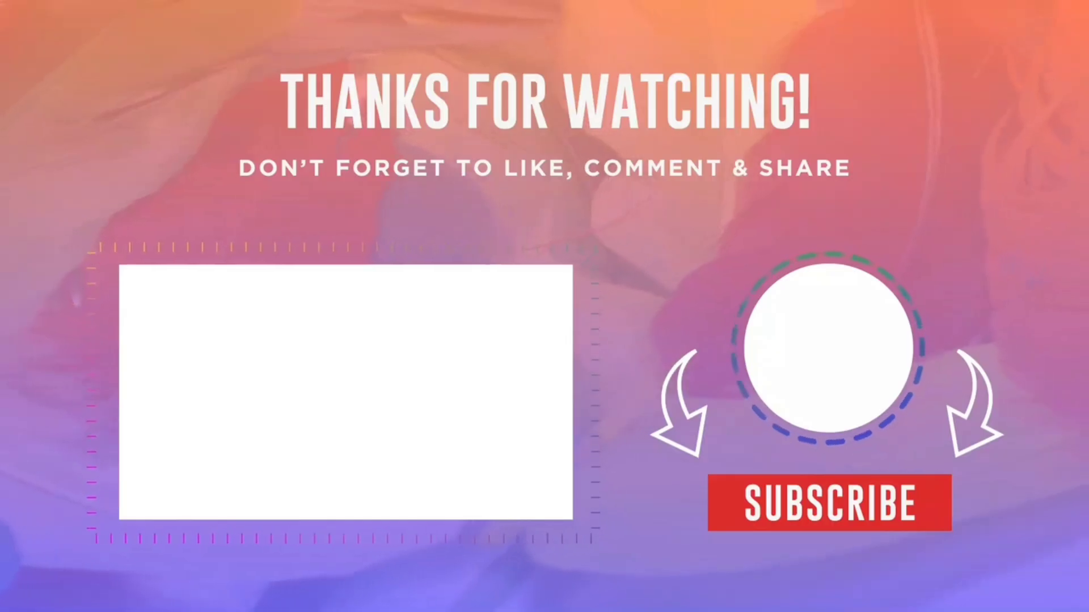